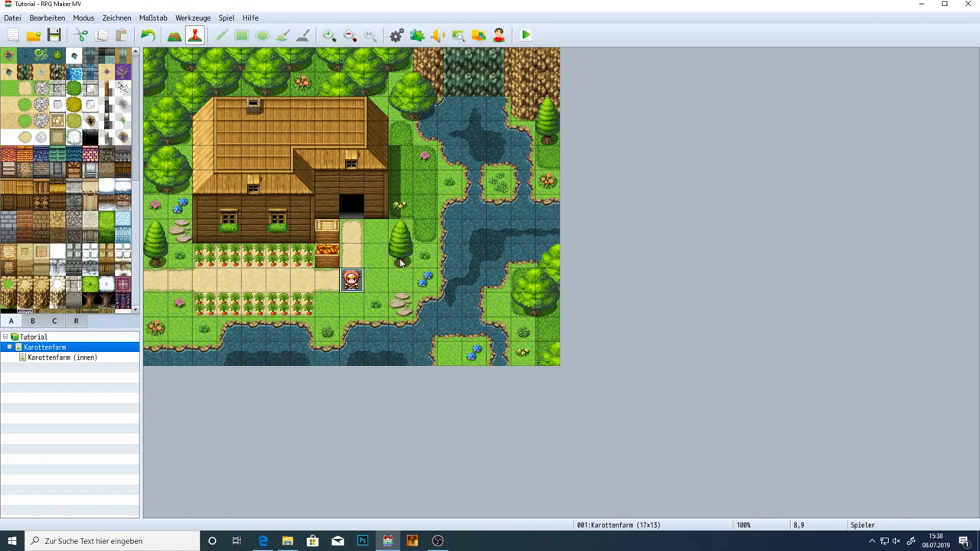
Create a new event on the trunk tile of the small fir beside the house entrance and name it "Baum"
left_click(400, 262)
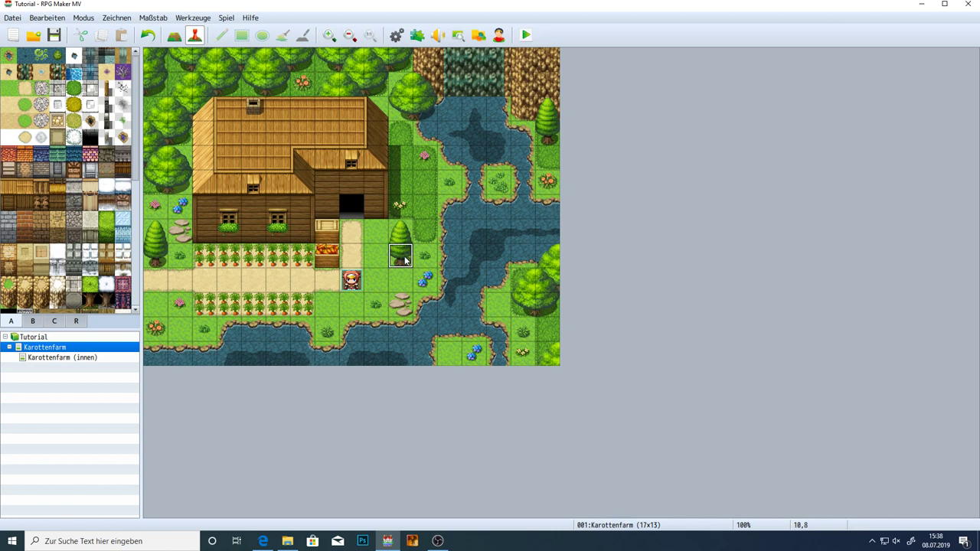
right_click(402, 256)
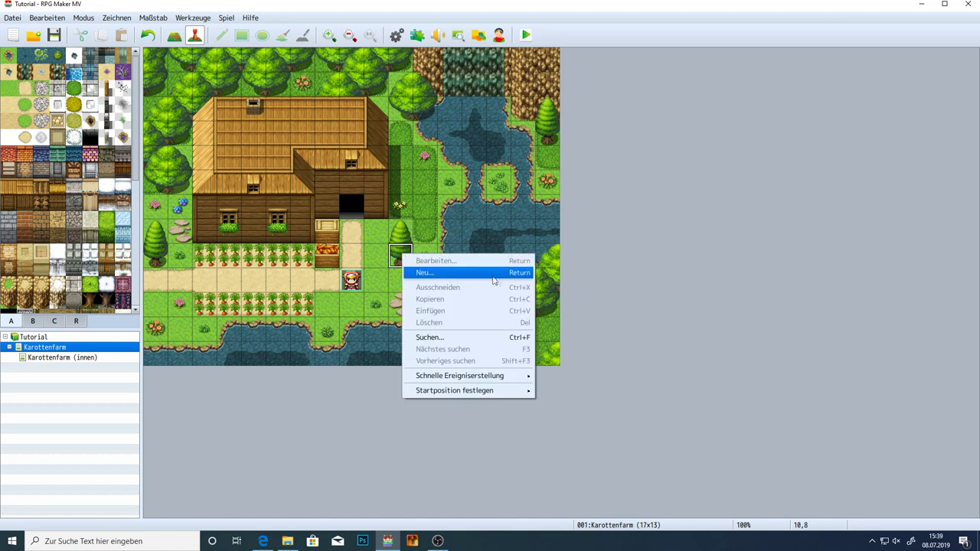
left_click(401, 256)
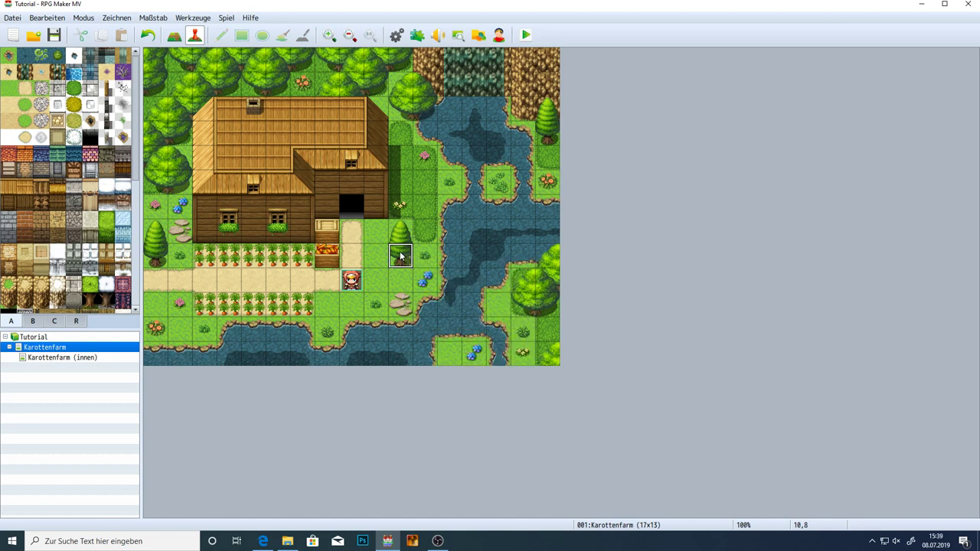
double_click(400, 256)
key("End")
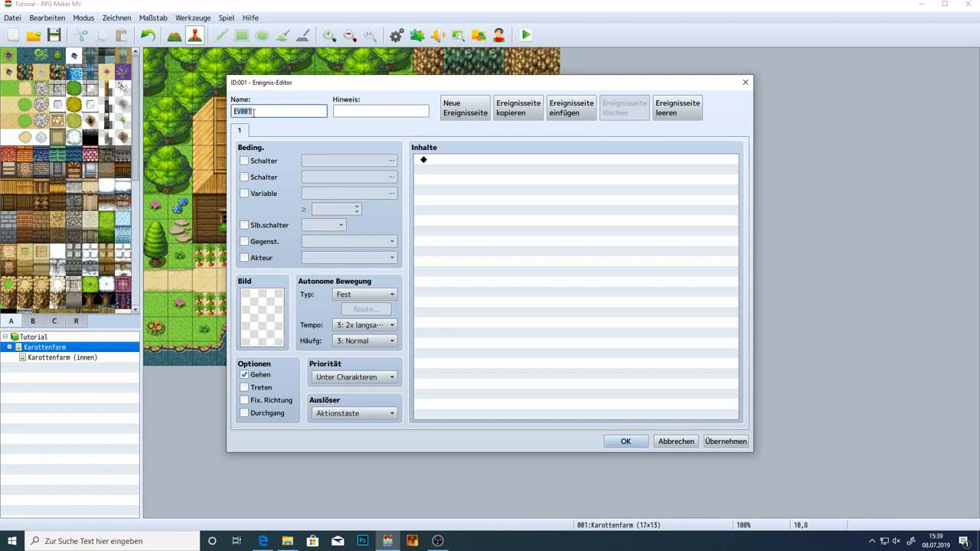
type("Bauz")
key("BackSpace")
type("m")
Add a "Text zeigen" command with the text "Ein Baum." to the event's contents
left_click(421, 158)
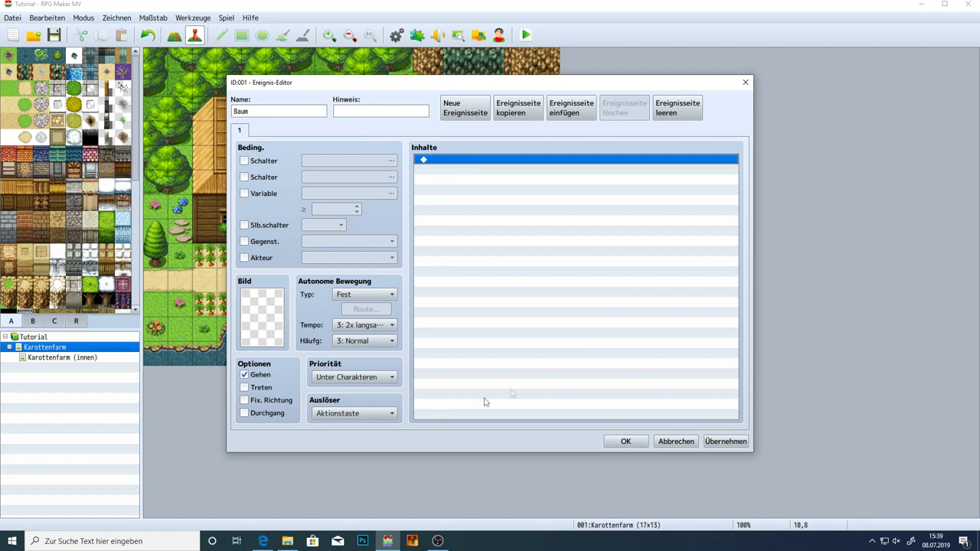
double_click(512, 163)
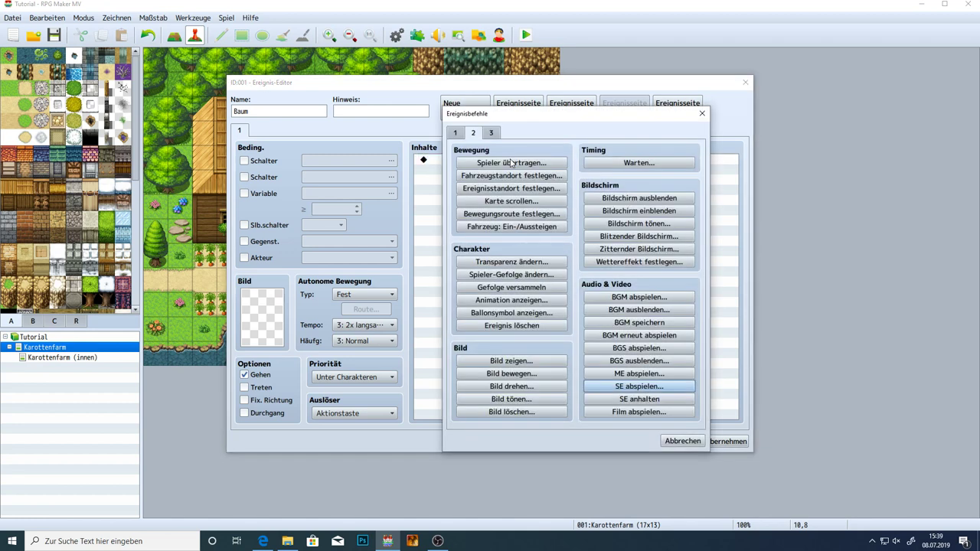
left_click(701, 112)
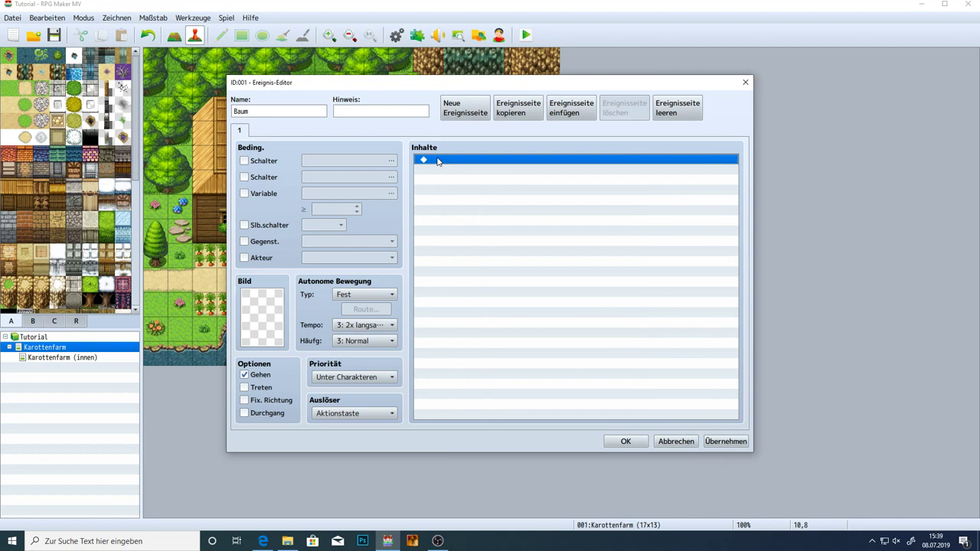
double_click(501, 163)
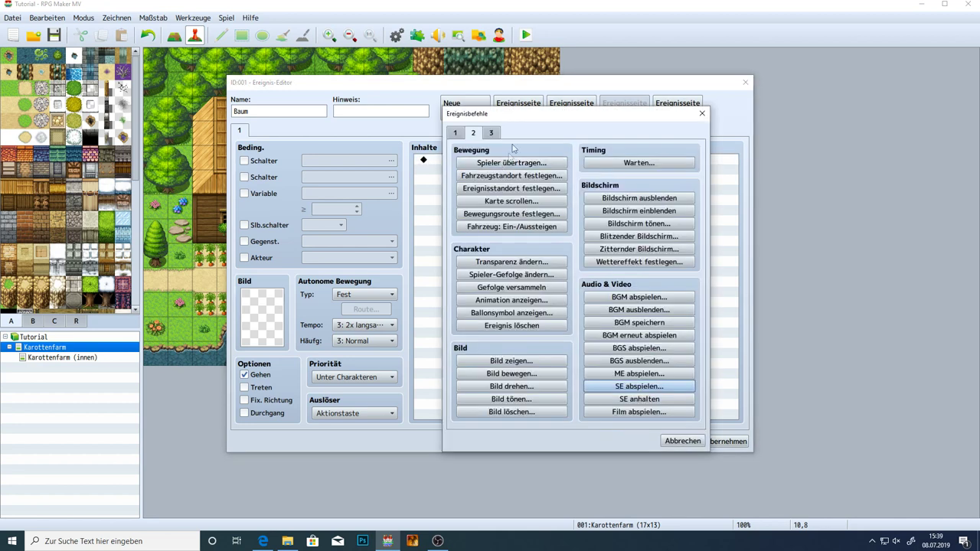
left_click(456, 135)
scroll(458, 135, "down", 2)
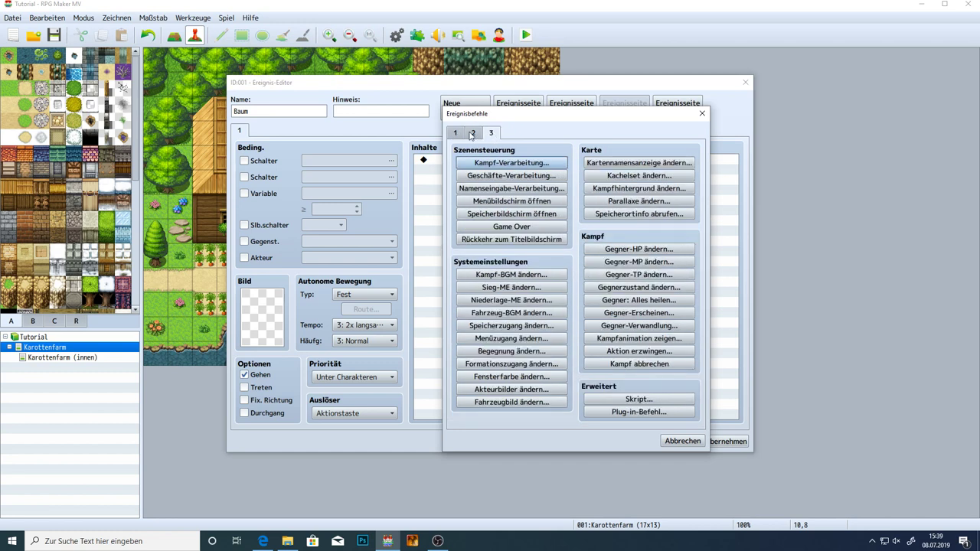
scroll(460, 135, "up", 2)
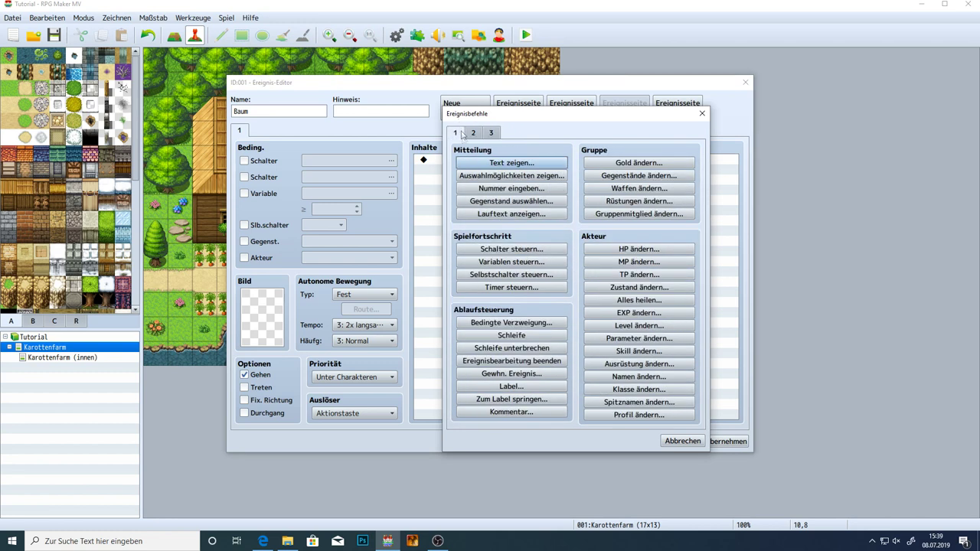
left_click(508, 164)
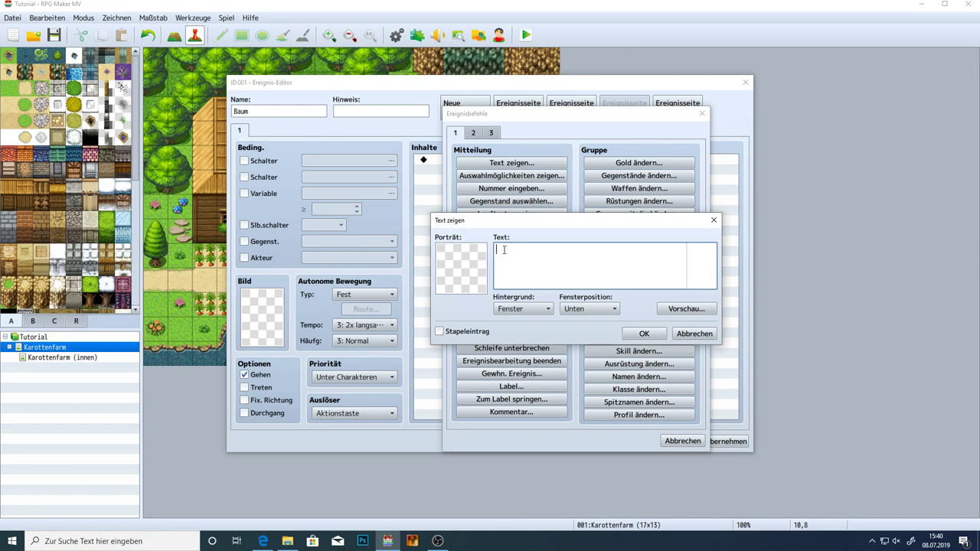
type("Ein Baum.")
Choose the Fenster background and Unten window position for the text, preview the message and accept the command
left_click(529, 309)
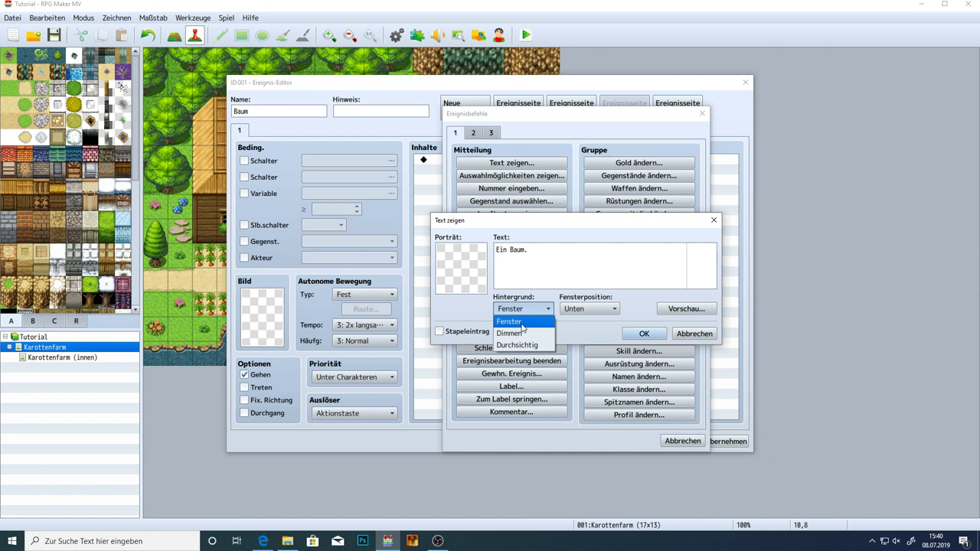
left_click(522, 323)
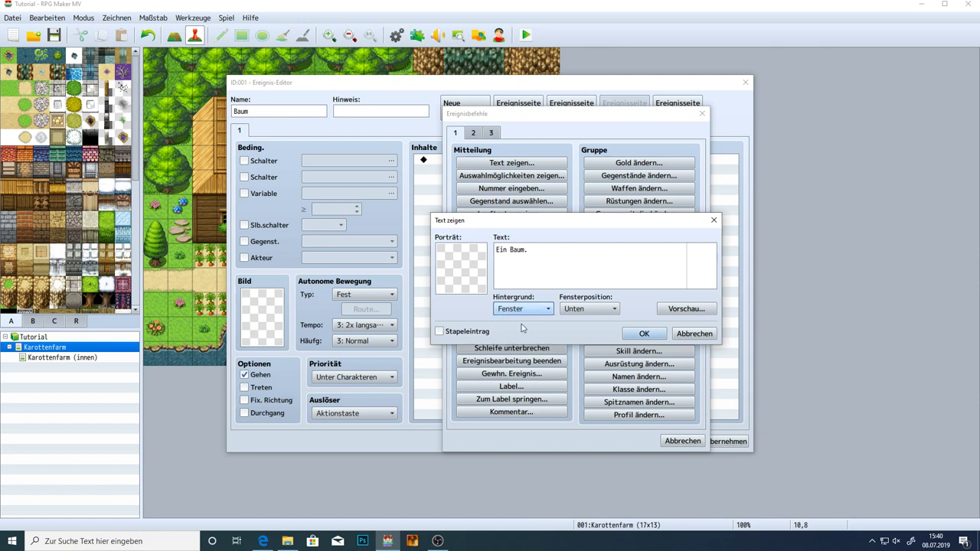
left_click(586, 310)
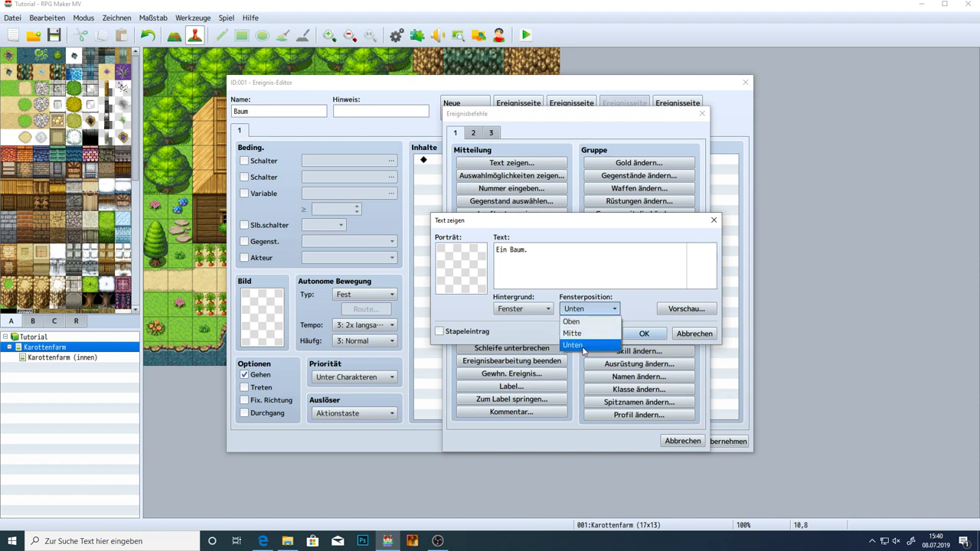
left_click(588, 344)
left_click(676, 311)
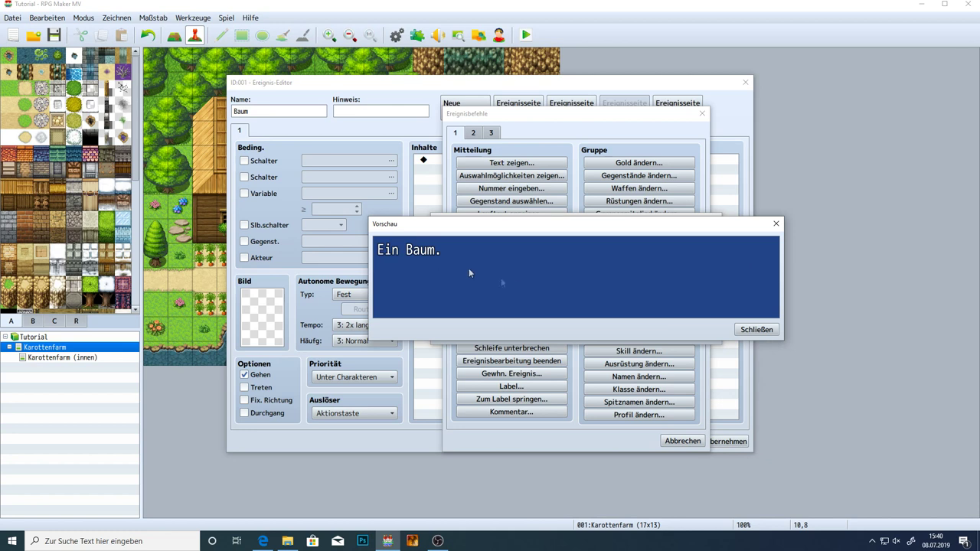
left_click(757, 329)
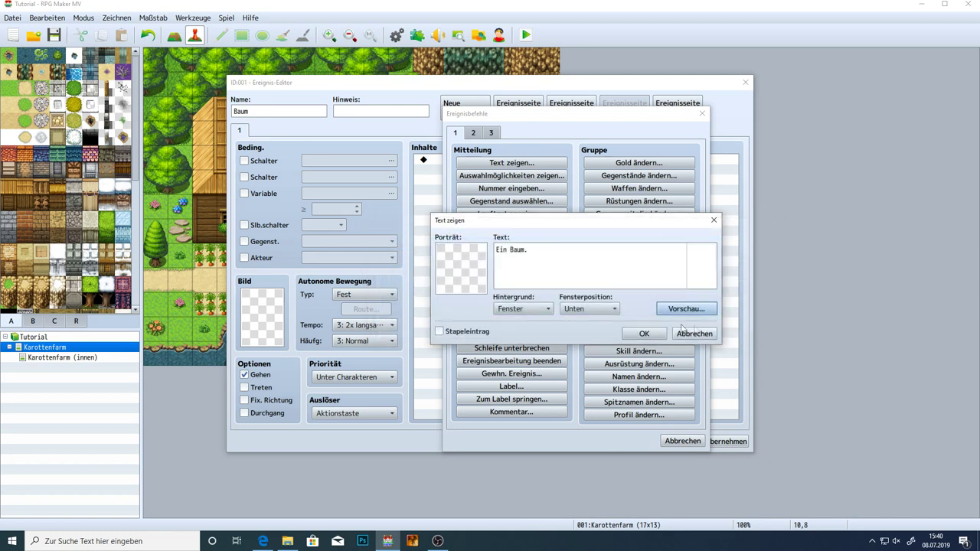
left_click(642, 335)
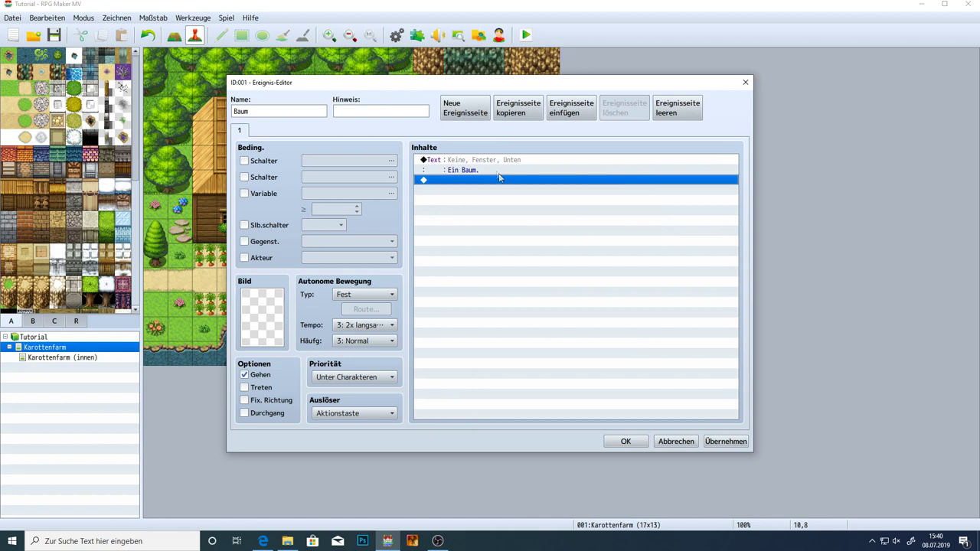
left_click(436, 160)
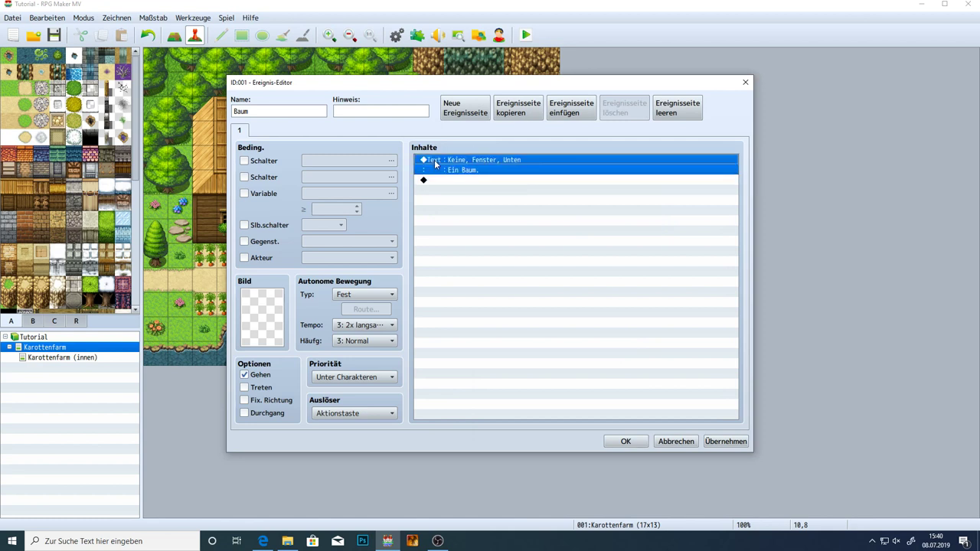
left_click(458, 180)
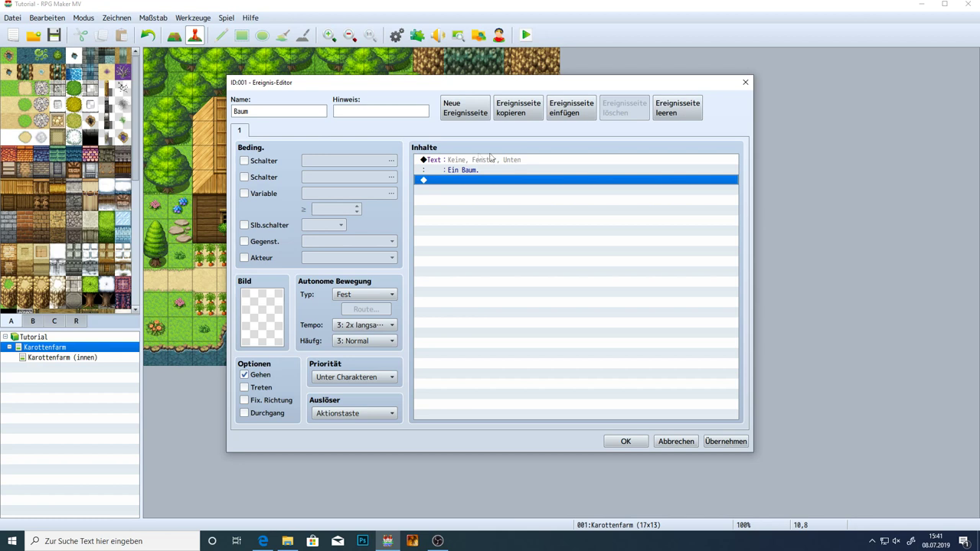
left_click(457, 171)
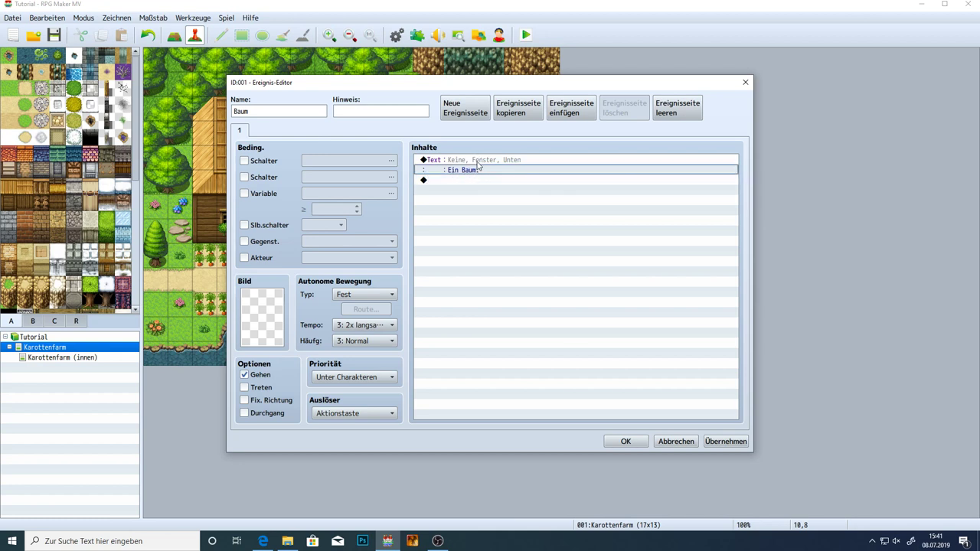
left_click(477, 162)
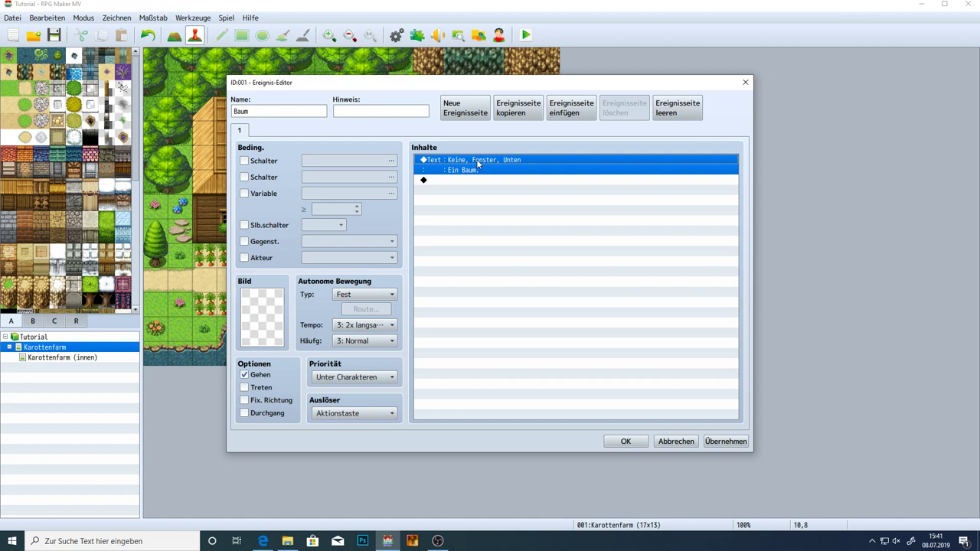
double_click(477, 162)
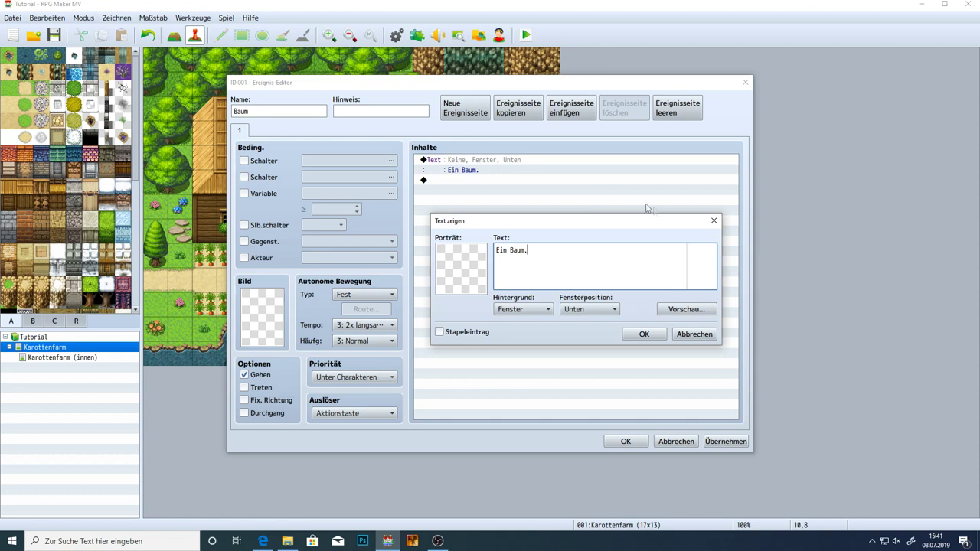
left_click(714, 221)
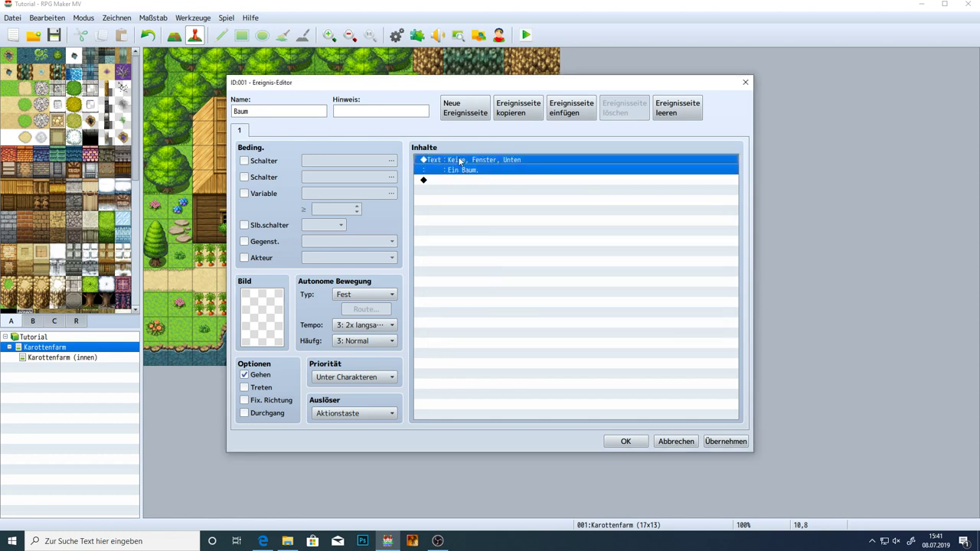
double_click(459, 162)
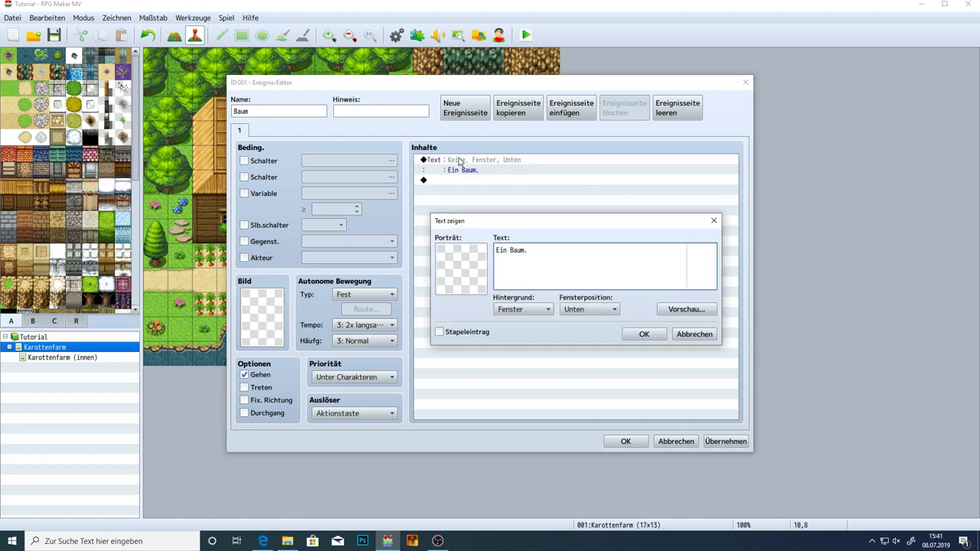
type("hjadfhkla")
left_click(694, 334)
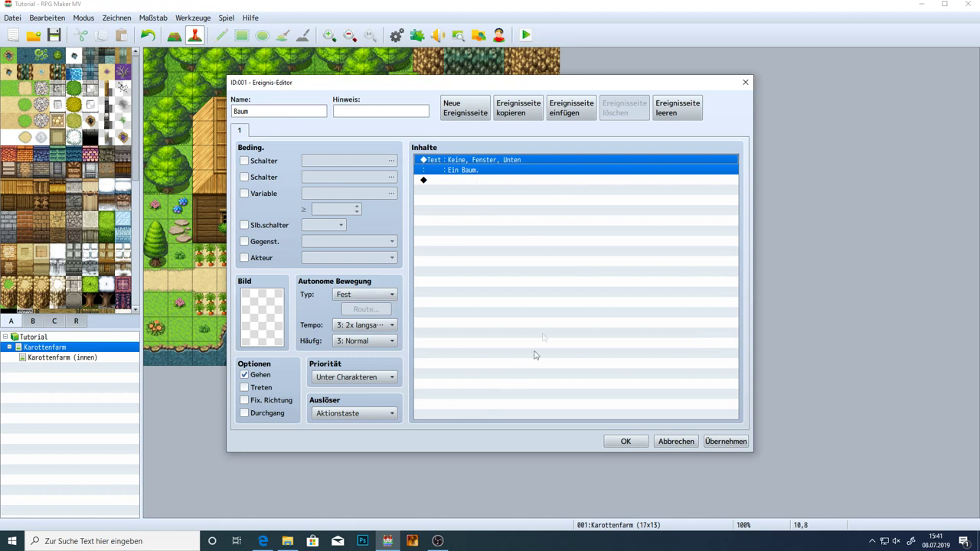
Set the tree event's priority to "Wie Charaktere" and save the event
left_click(373, 378)
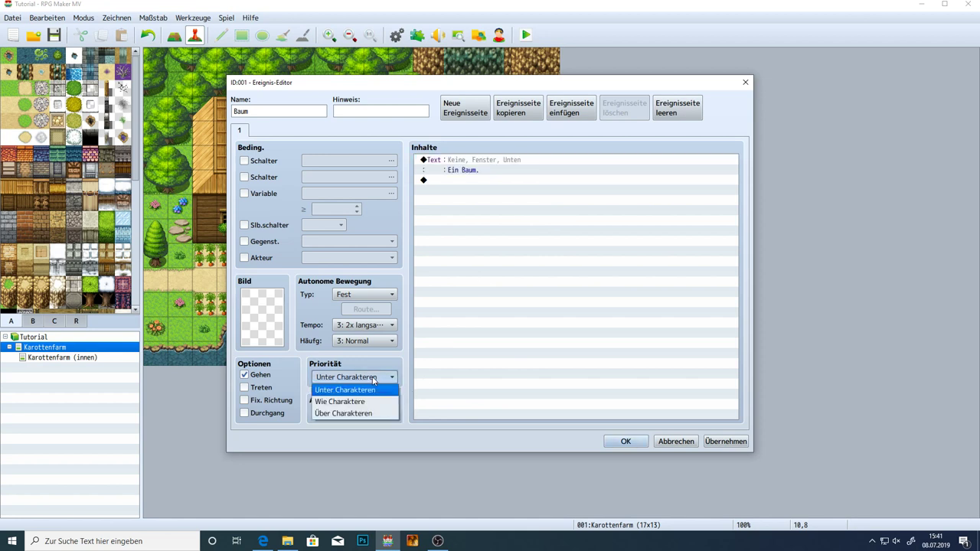
left_click(367, 404)
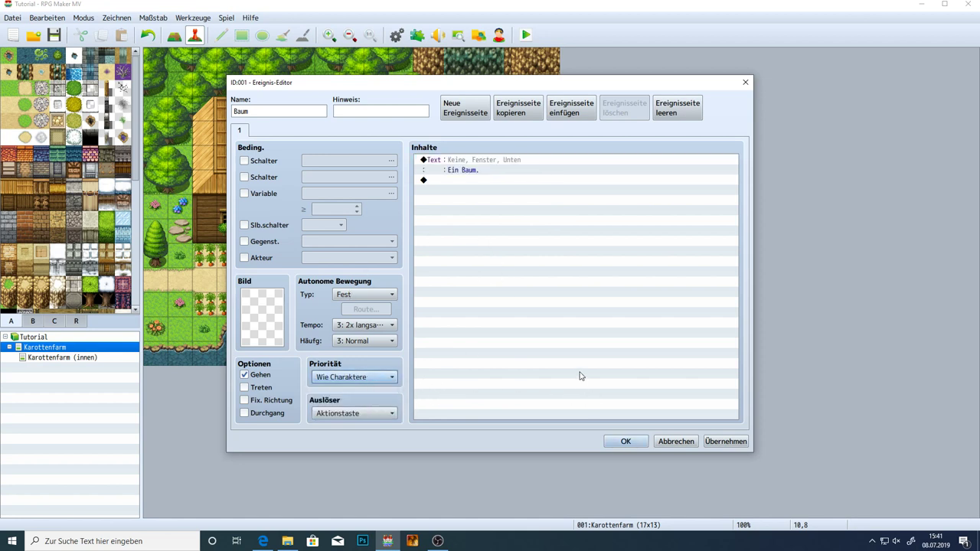
left_click(443, 168)
left_click(244, 114)
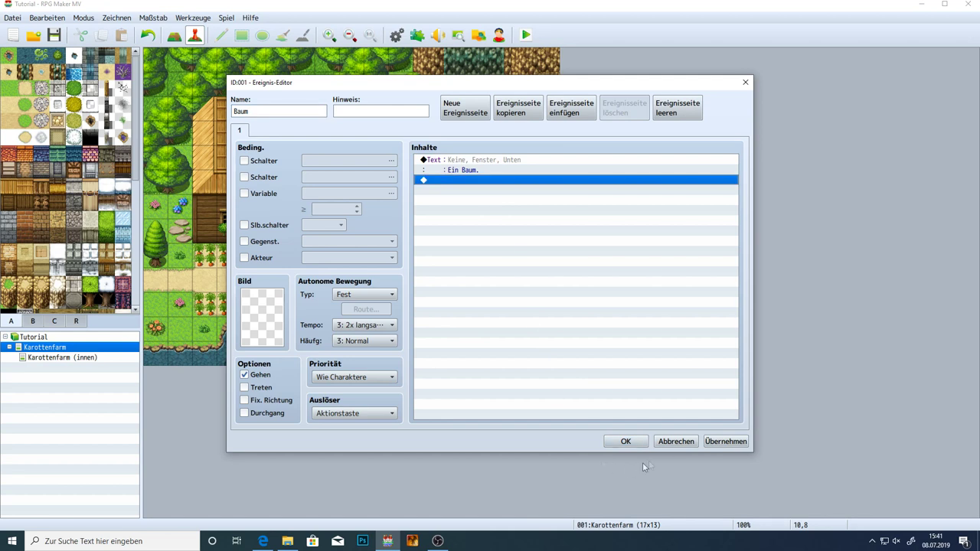
left_click(713, 441)
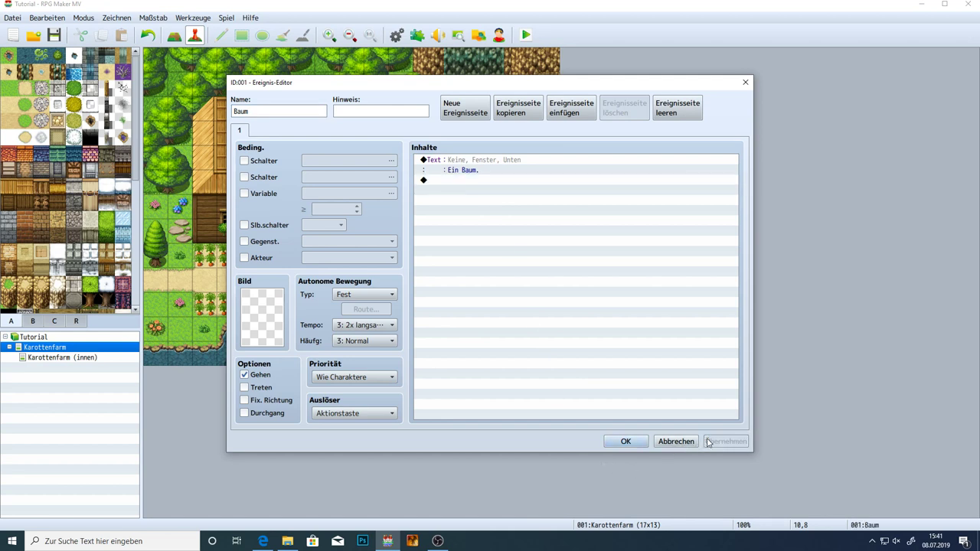
left_click(625, 442)
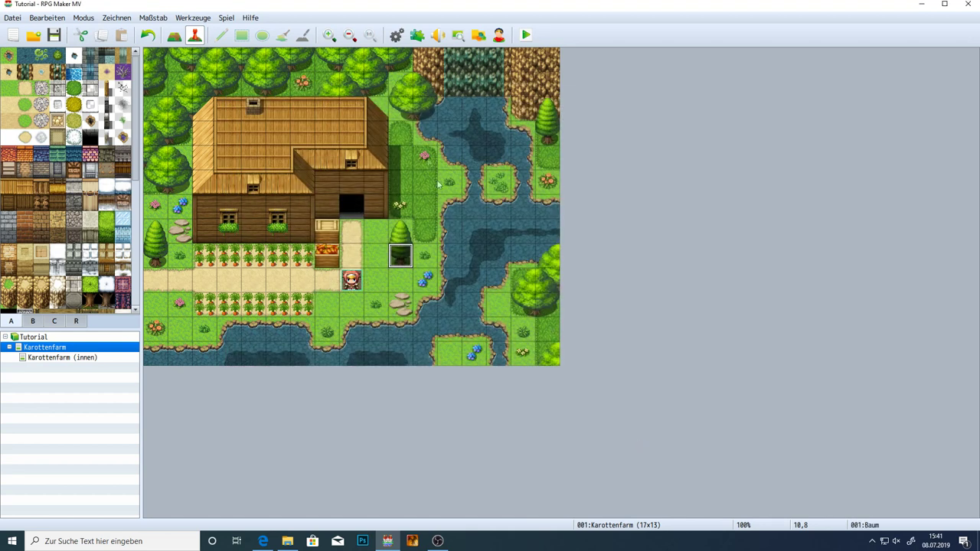
Start a playtest, saving the changes to the project, and begin a new game
left_click(527, 35)
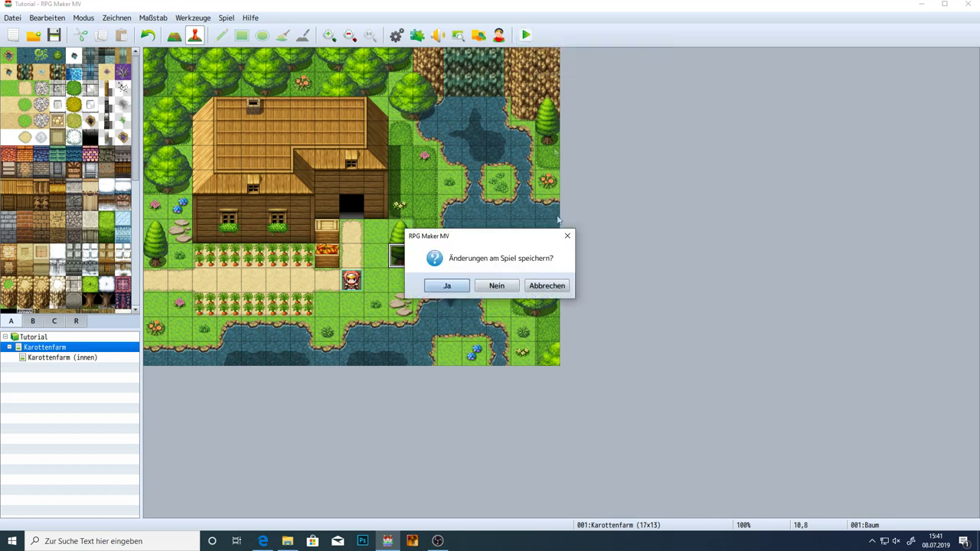
left_click(445, 285)
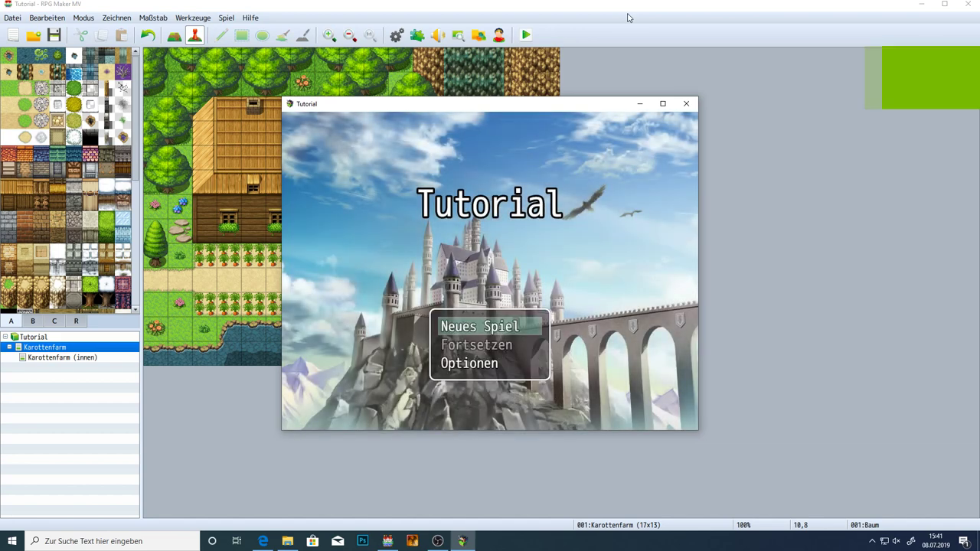
key("Return")
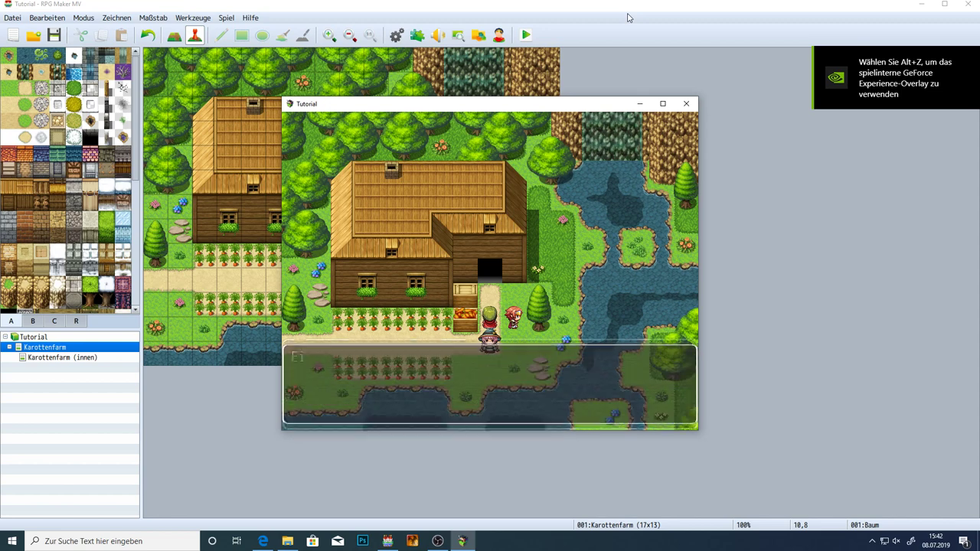
Walk around the tree in the playtest, trigger its message from several sides and close the game
key("Return")
key("Right")
key("Up")
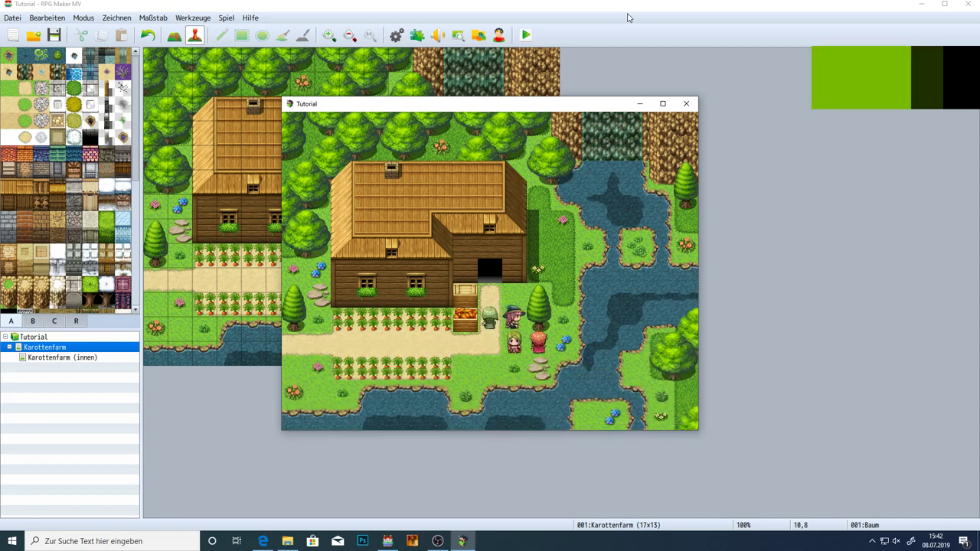
key("Return")
key("Right")
key("Up")
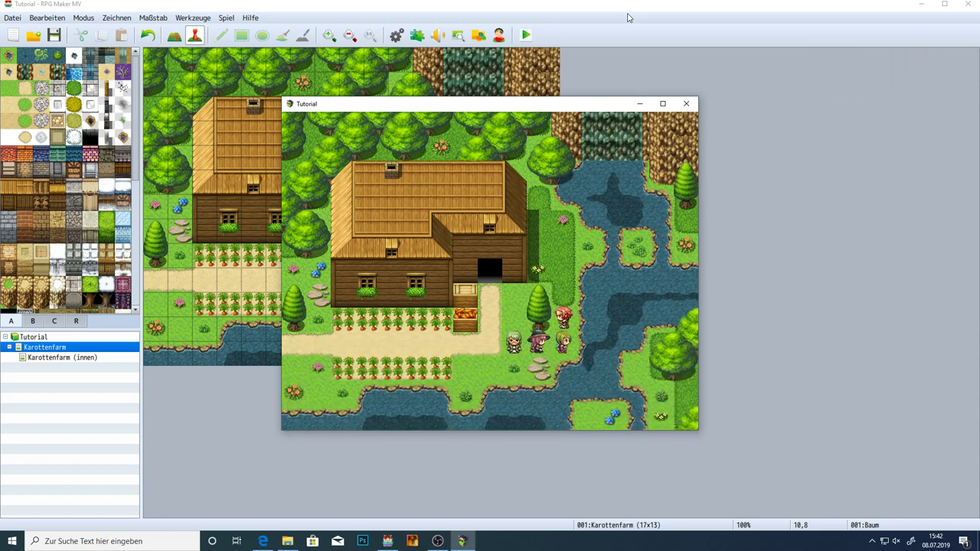
key("Return")
key("Return")
key("Left")
key("Left")
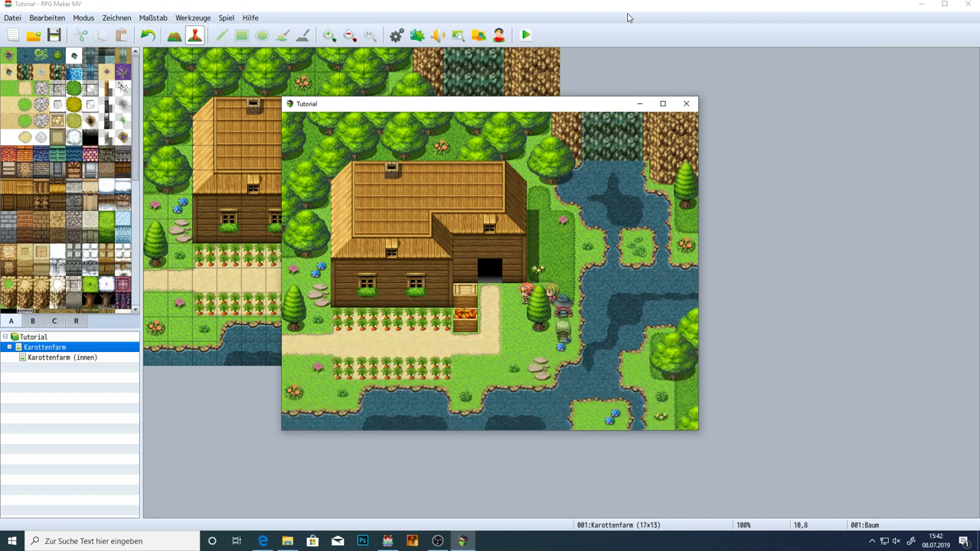
left_click(687, 104)
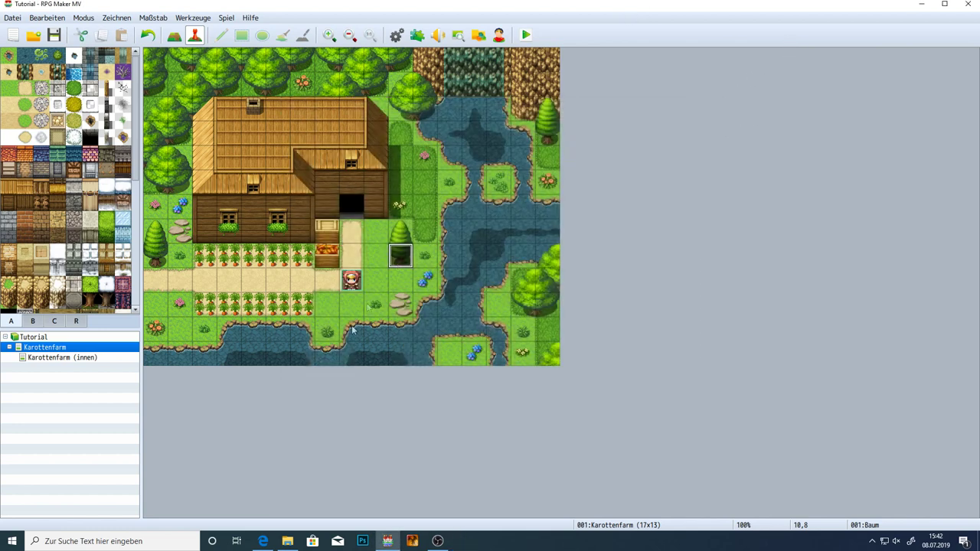
Create a new event on the grass tile diagonally above the tree trunk, beside the house path, and name it "Frau"
left_click(376, 236)
double_click(376, 236)
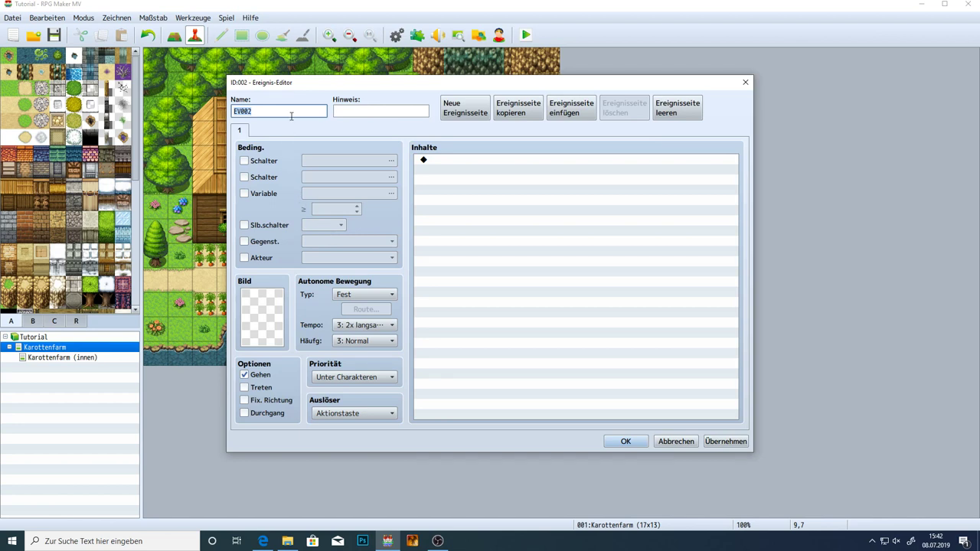
key("BackSpace")
type("Frau")
Open the image selection for the Frau event and pick the front-facing old woman from the People1 set
double_click(266, 313)
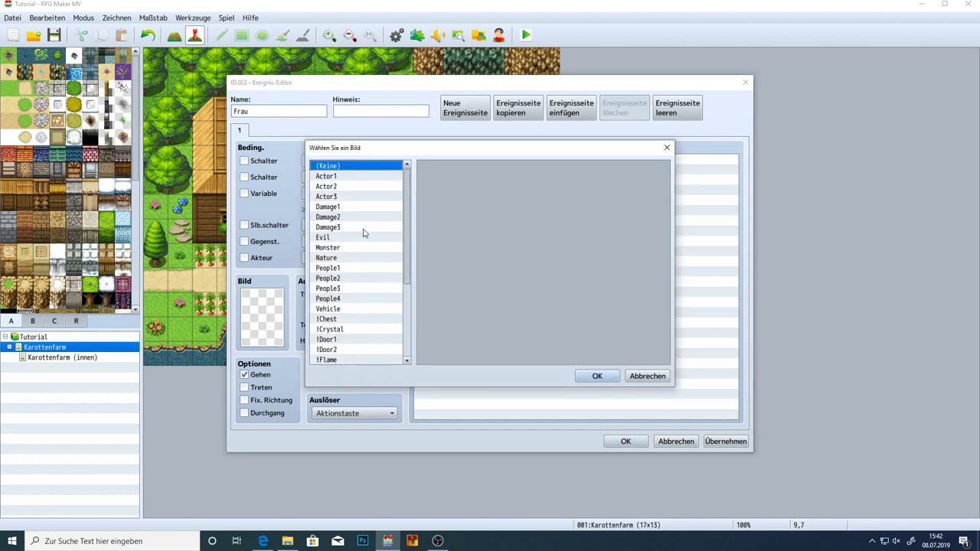
scroll(364, 239, "down", 1)
scroll(366, 243, "up", 1)
left_click(340, 269)
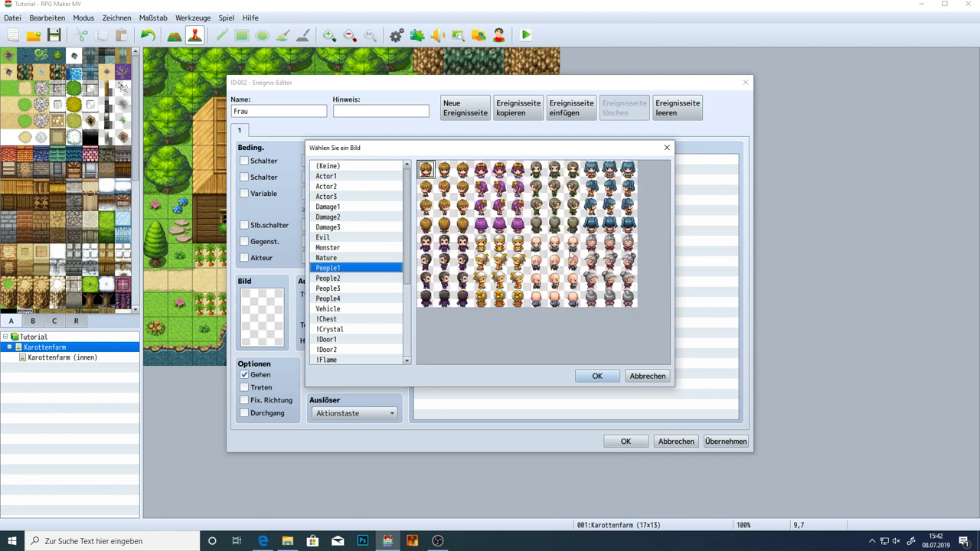
left_click(609, 243)
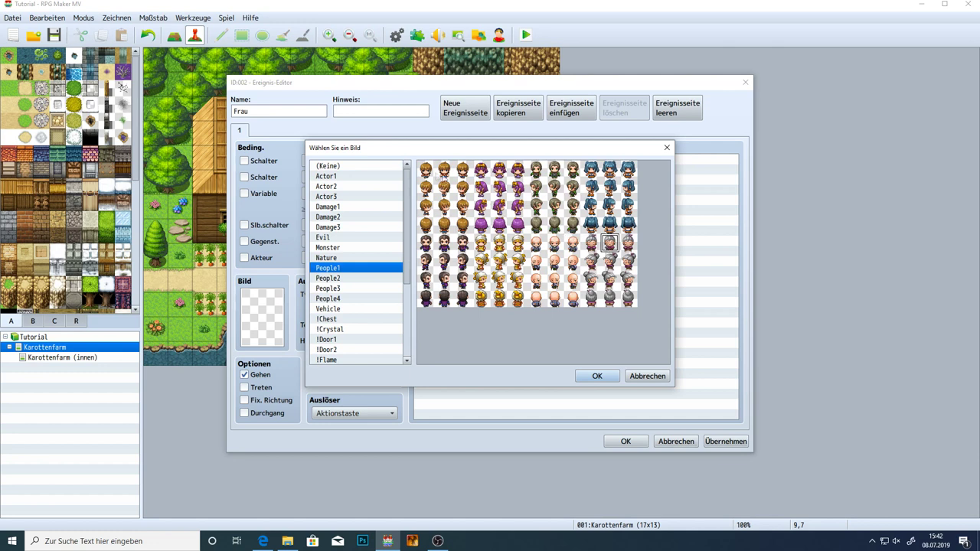
Examine the animation frames, characters and facing directions on the People1 sprite sheet
left_click(431, 172)
left_click_drag(444, 170, 463, 175)
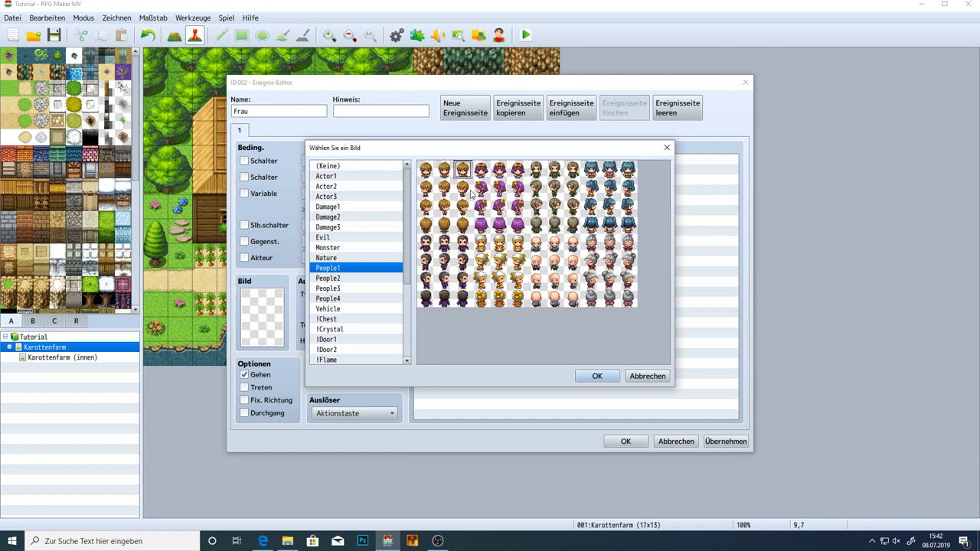
left_click(492, 176)
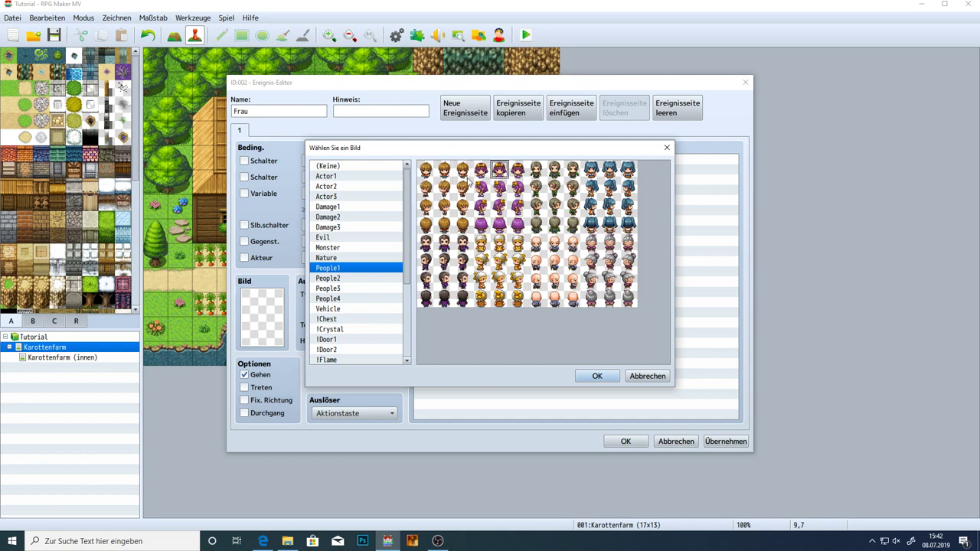
left_click(426, 180)
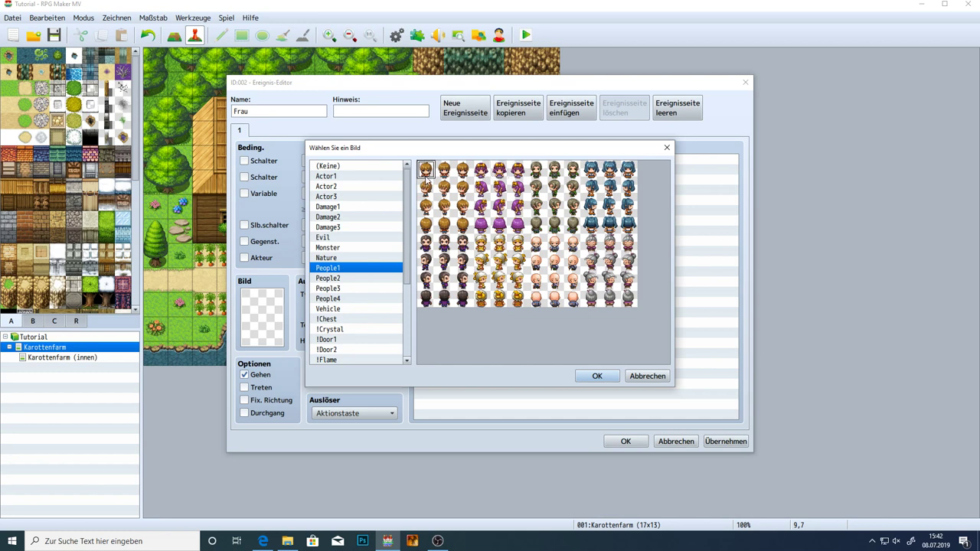
left_click(463, 179)
left_click(498, 176)
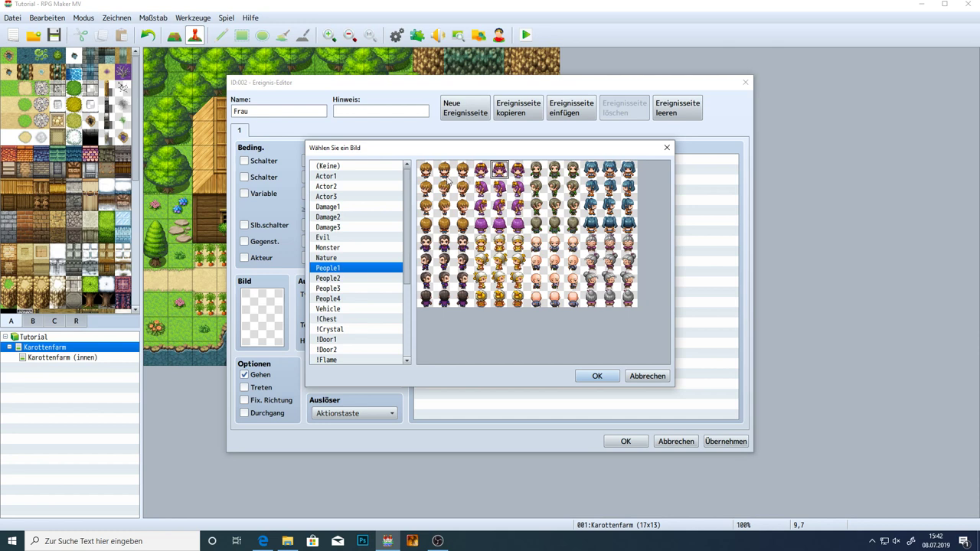
left_click(559, 175)
left_click_drag(448, 192, 445, 227)
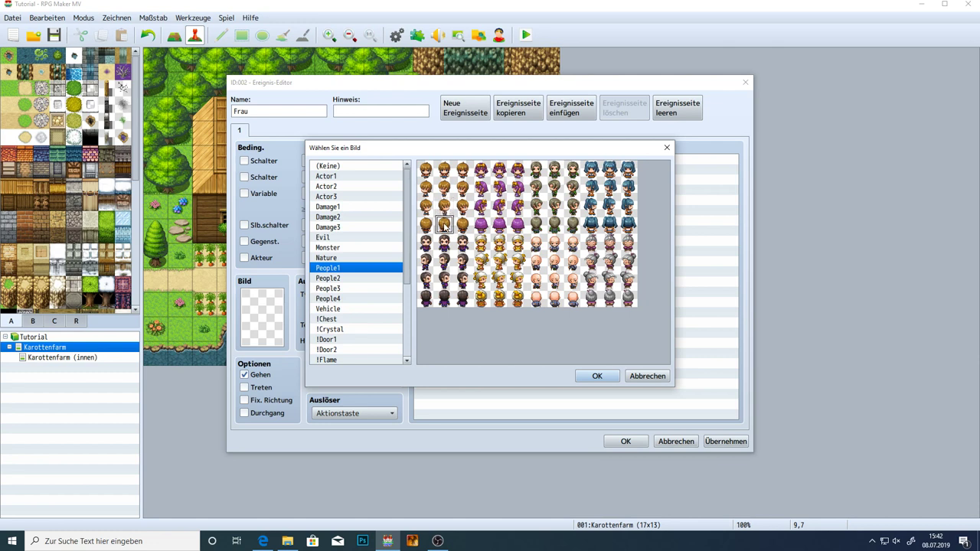
Choose the old woman's middle front-facing frame as the event's image and save the event
left_click(611, 245)
left_click(597, 376)
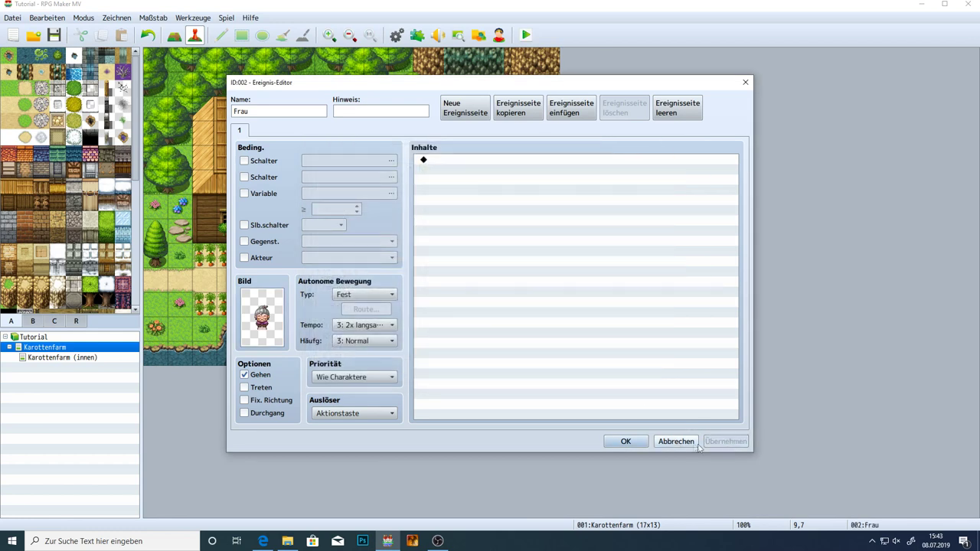
left_click(625, 442)
left_click(374, 256)
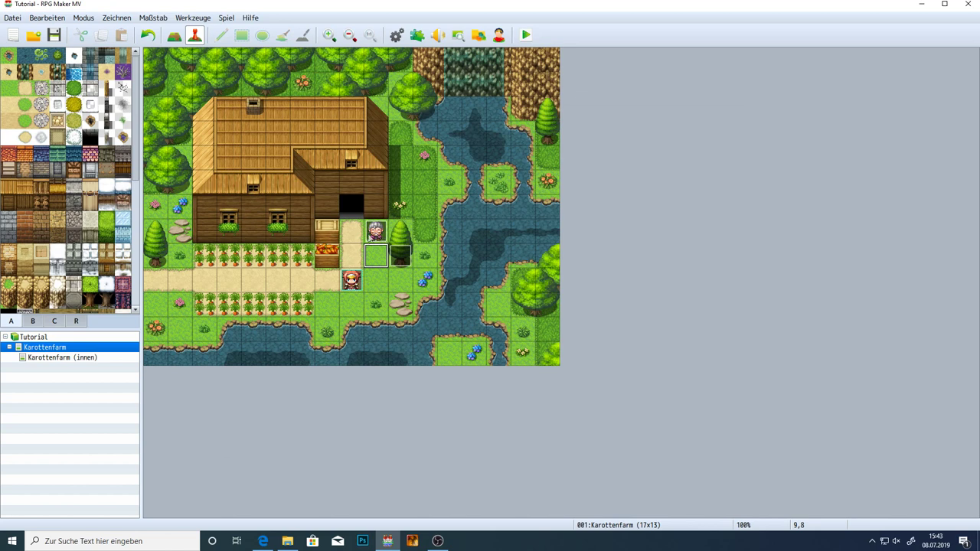
left_click(351, 247)
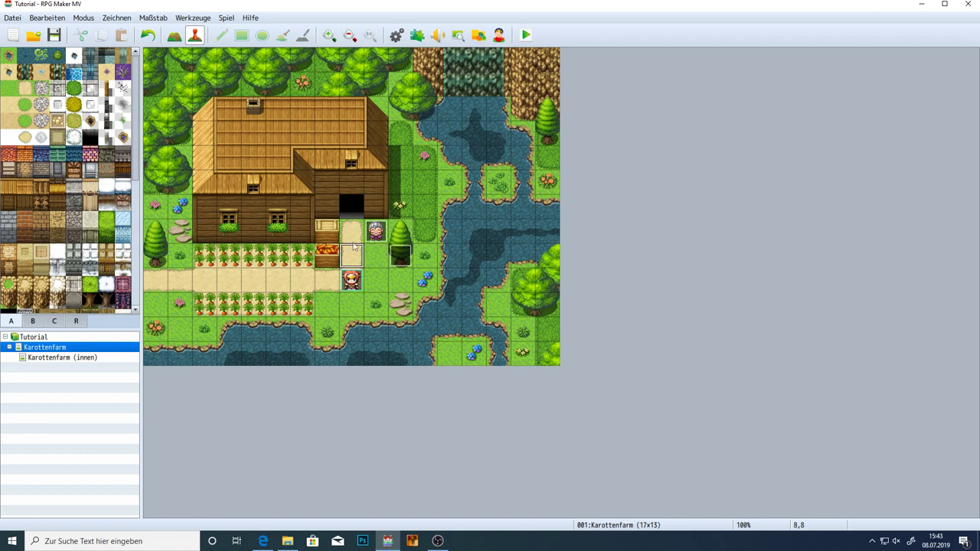
left_click(375, 238)
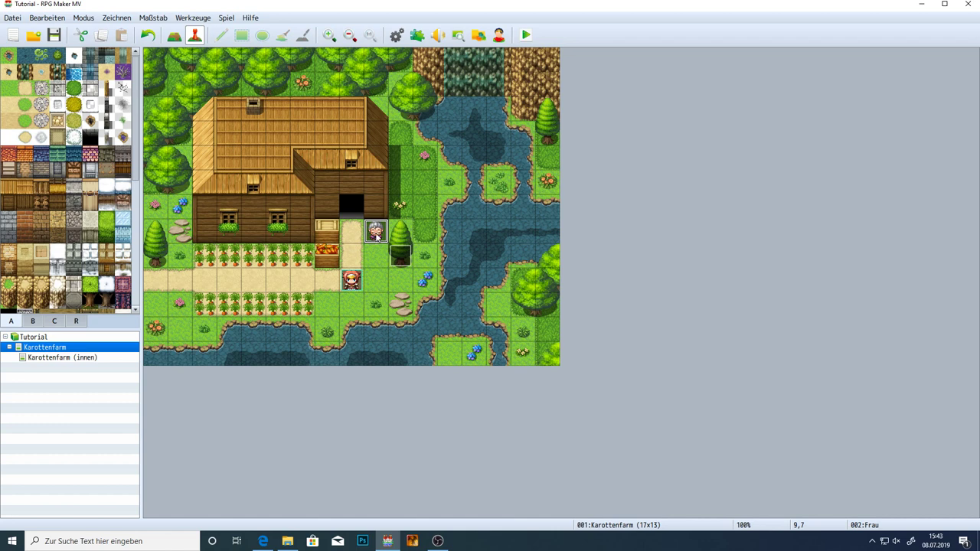
double_click(375, 237)
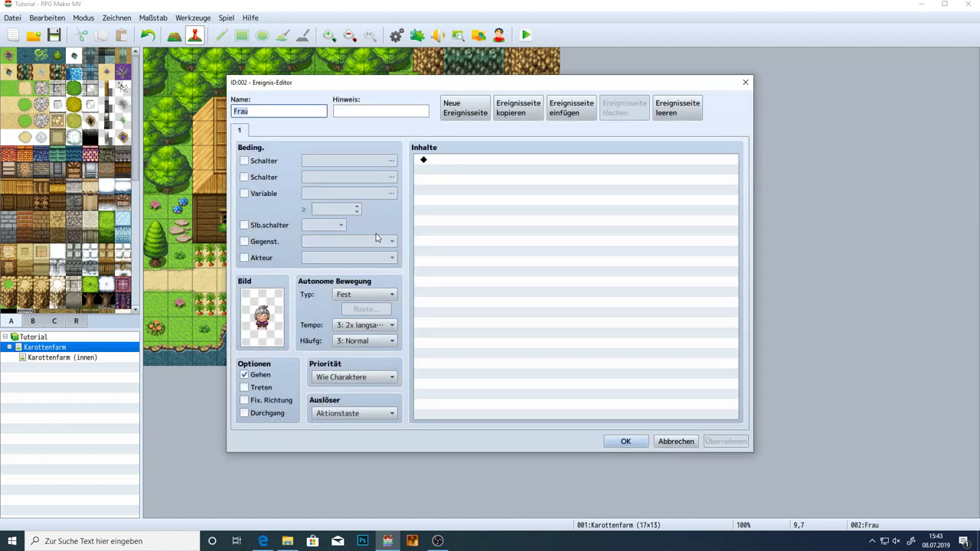
left_click(745, 82)
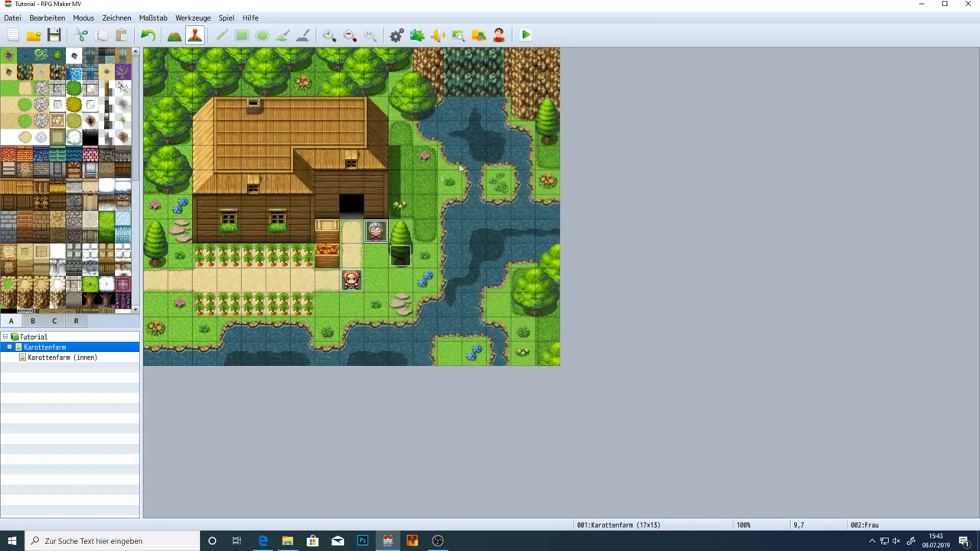
Start a "Text zeigen" command in the Frau event's contents and choose the old woman's face from People1 as its portrait
double_click(375, 233)
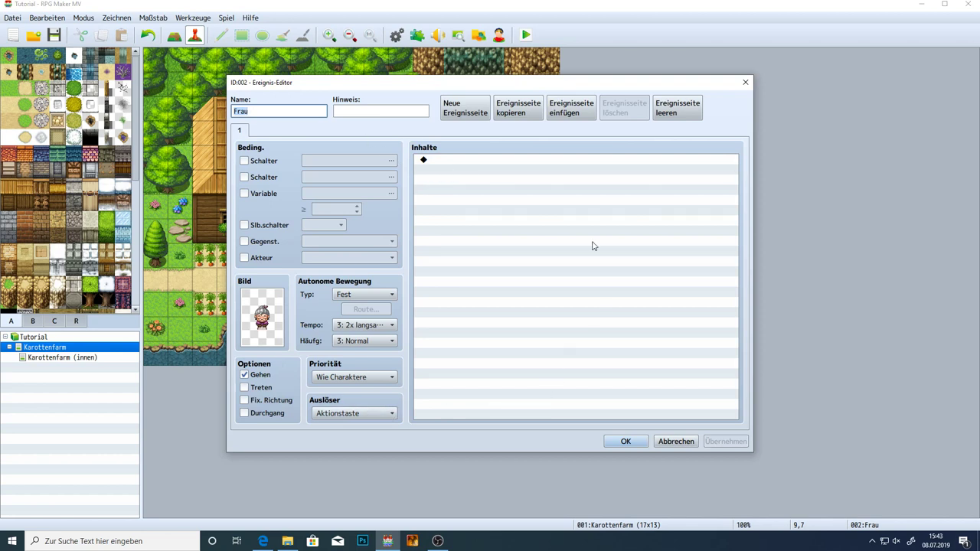
left_click(450, 162)
double_click(449, 162)
left_click(484, 164)
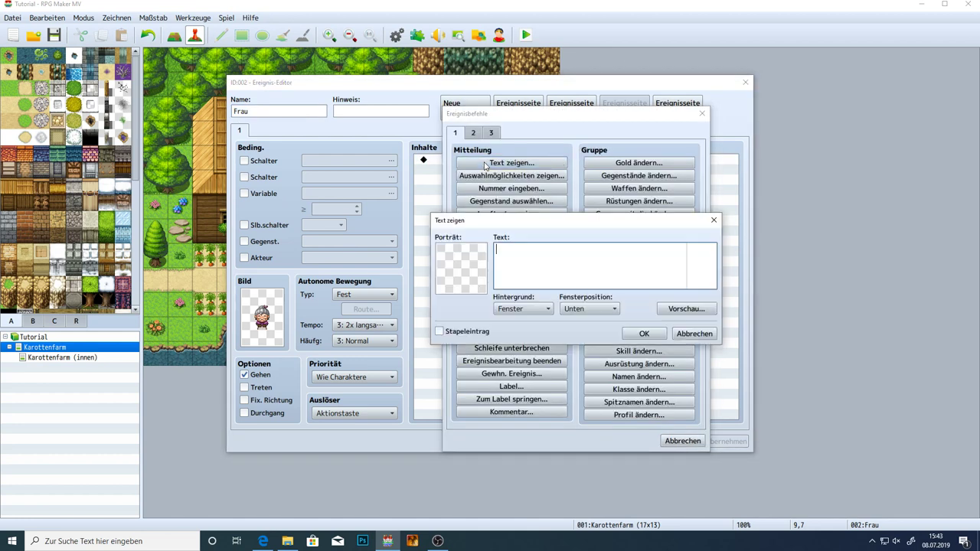
double_click(460, 265)
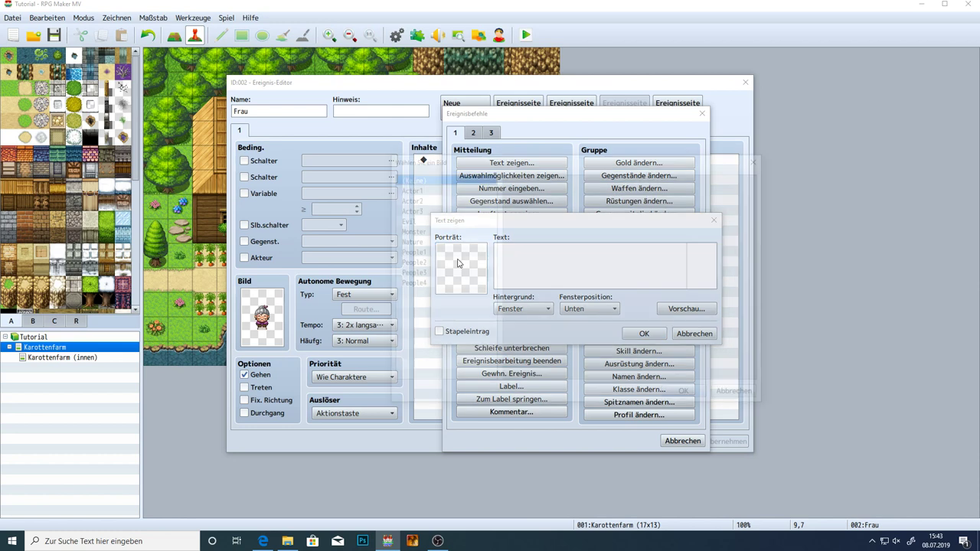
left_click(429, 252)
left_click(676, 257)
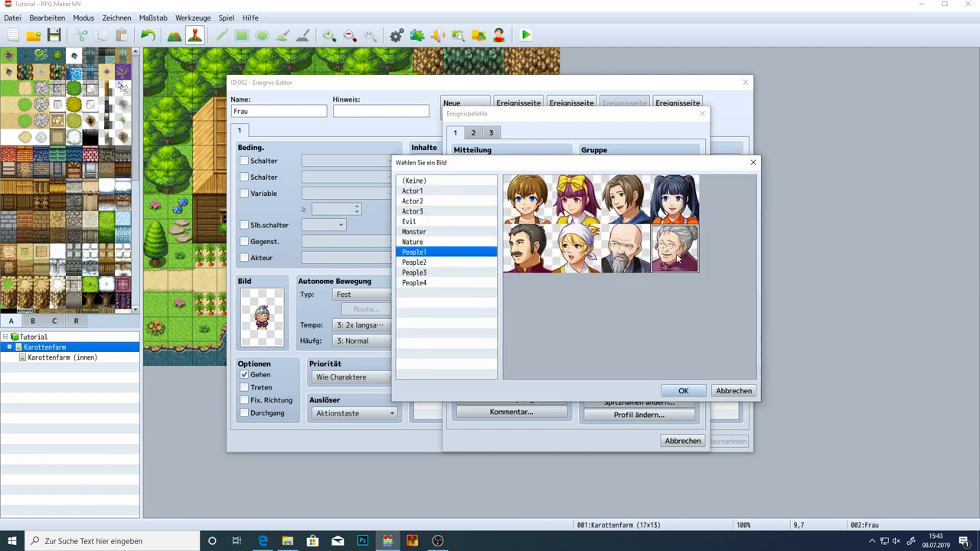
left_click(684, 392)
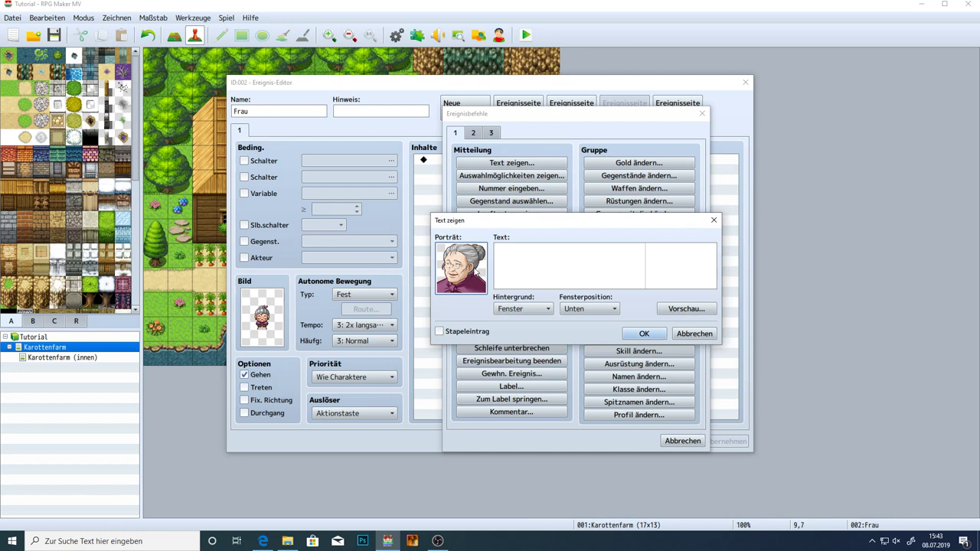
double_click(475, 268)
left_click(678, 391)
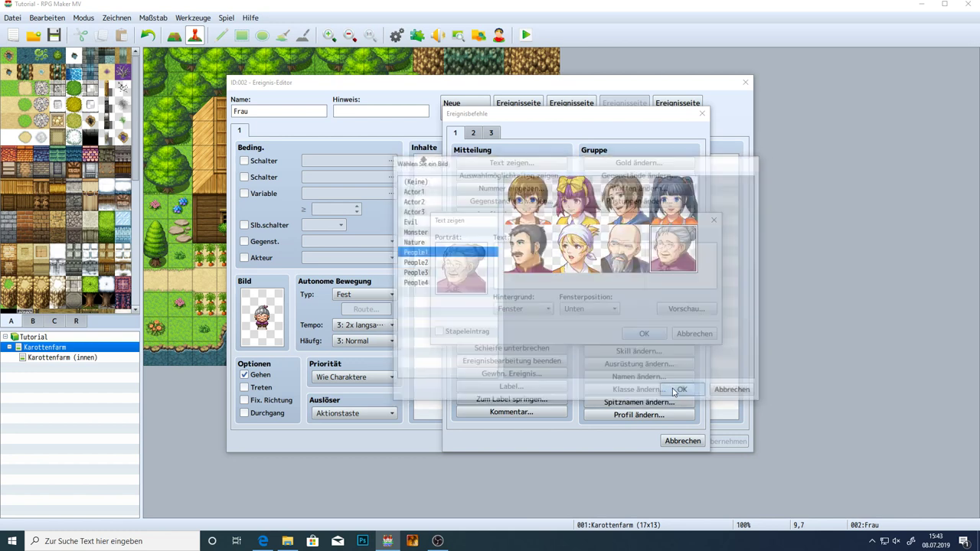
Enter "Hallo." as the old woman's message, preview it and accept the command
left_click(634, 273)
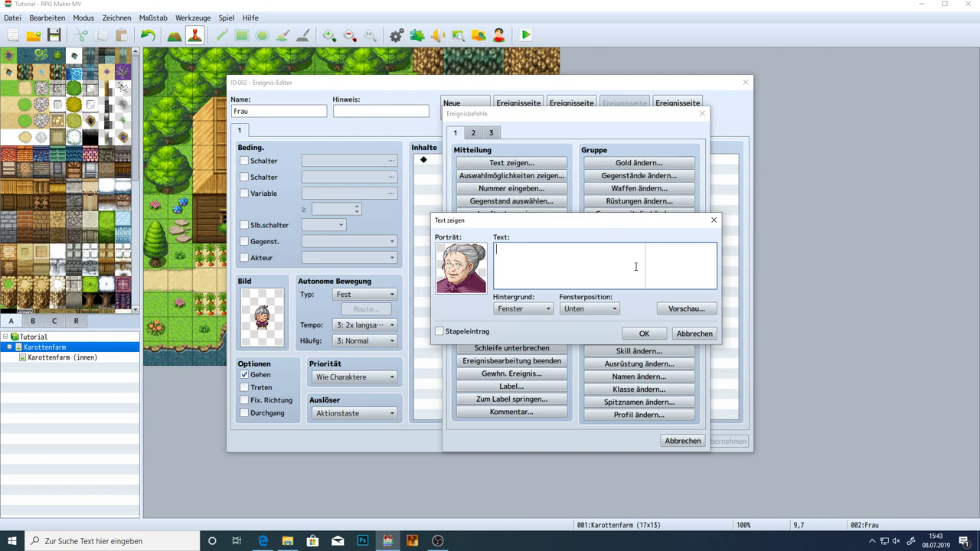
type("Hallo.")
left_click(643, 334)
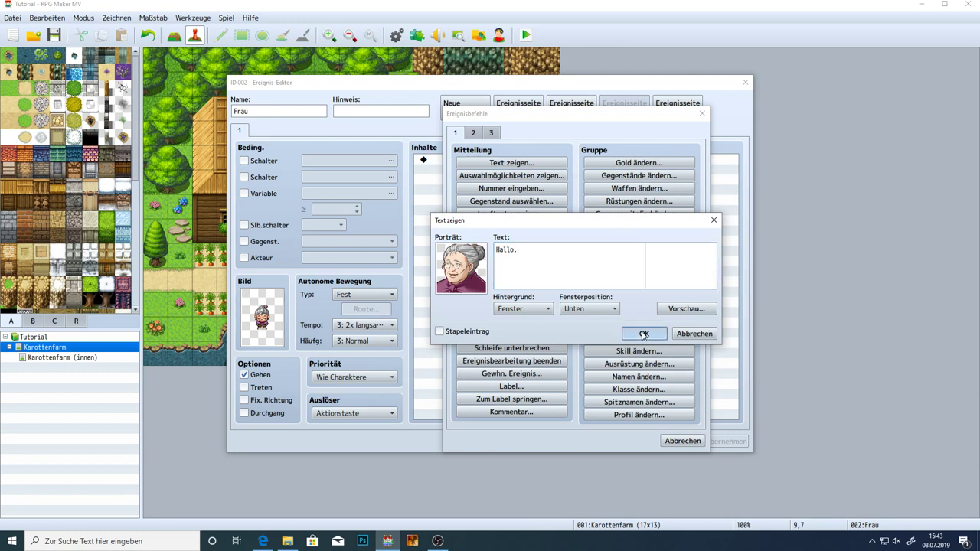
left_click(686, 309)
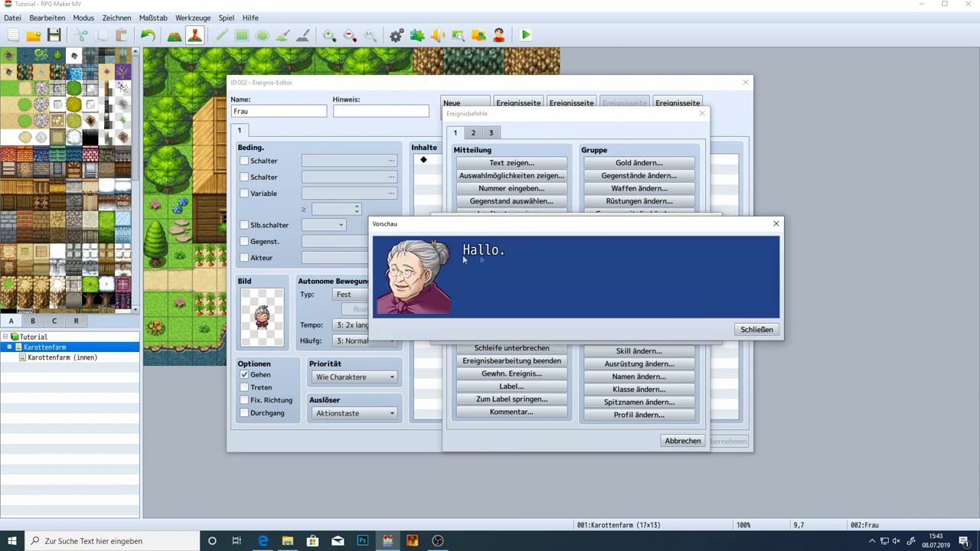
left_click(755, 330)
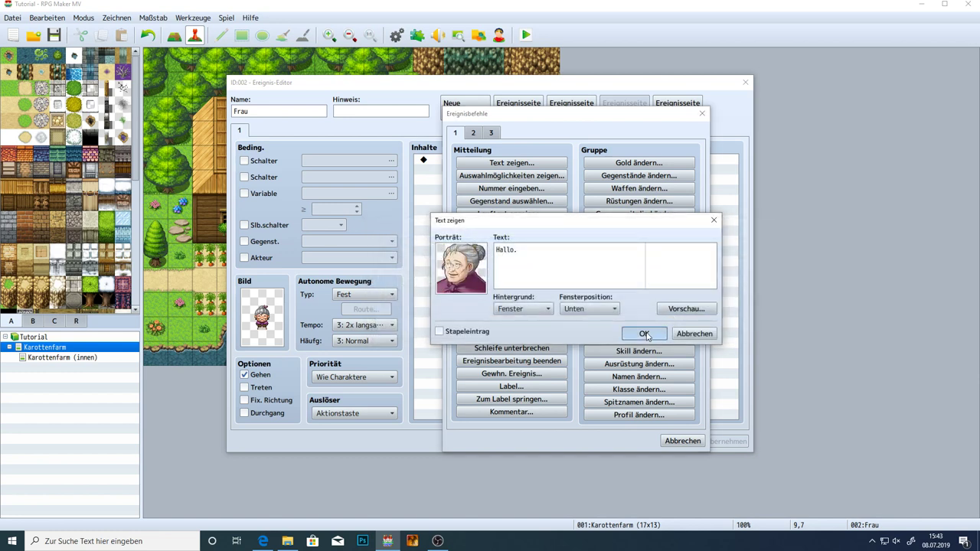
left_click(644, 334)
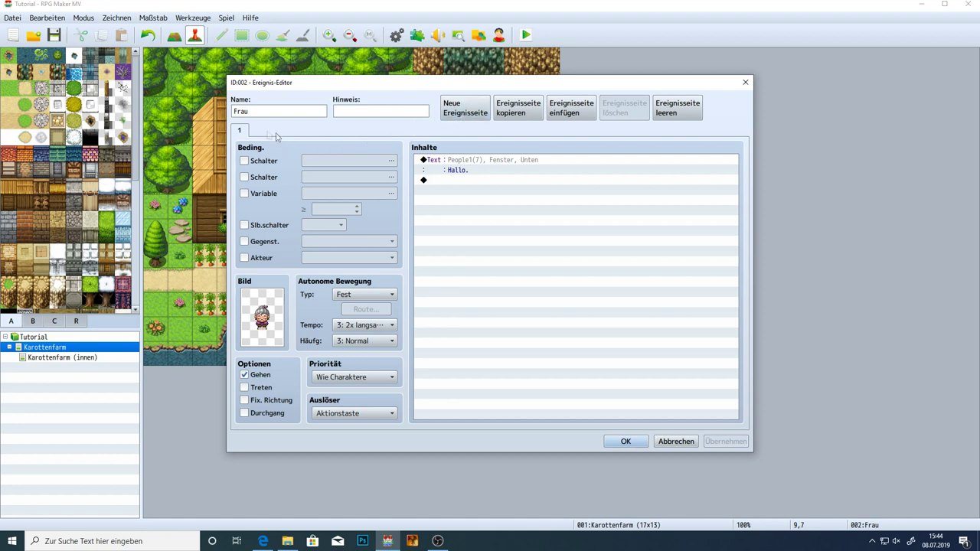
Add a second event page to the Frau event and compare it with page 1
left_click(470, 112)
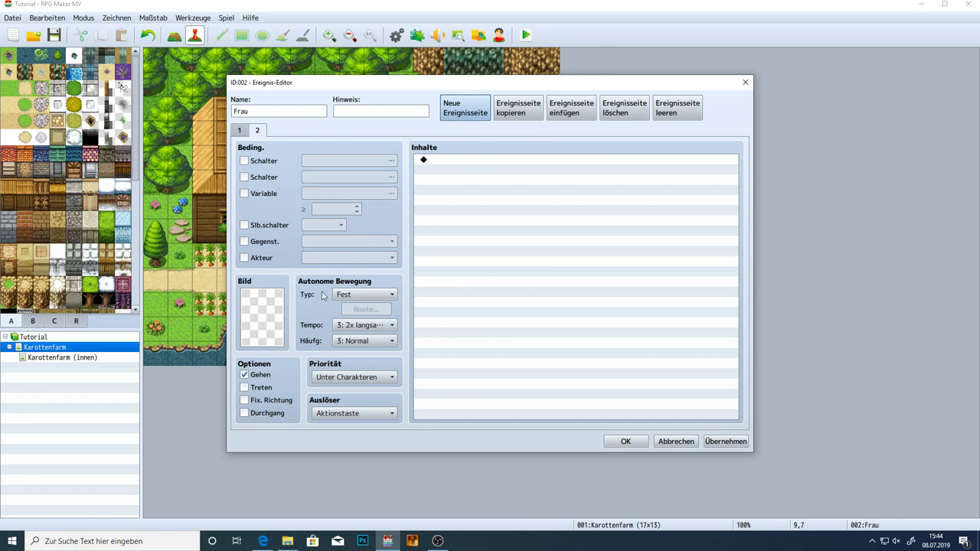
left_click(241, 133)
left_click(259, 132)
Add event pages 3 and 4 to the Frau event and delete them again
left_click(452, 117)
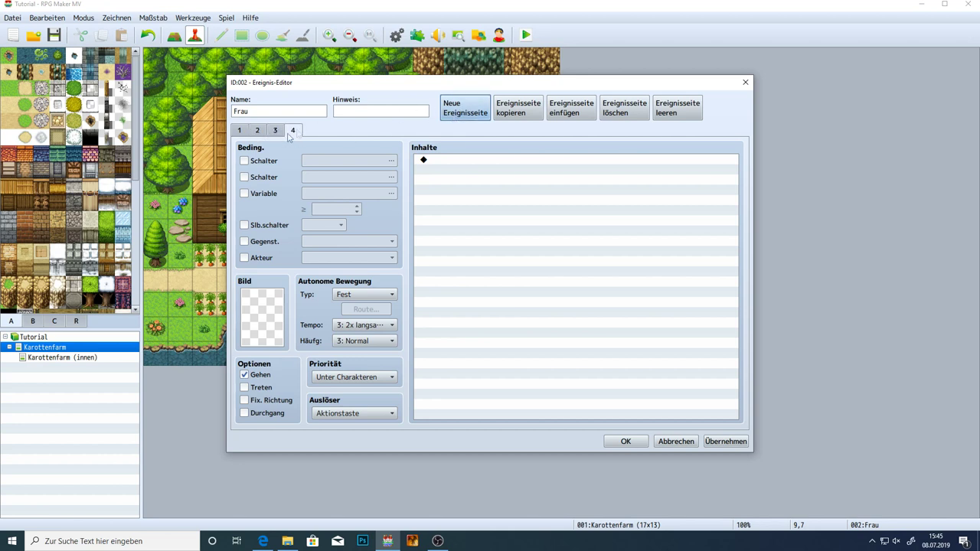
left_click(615, 113)
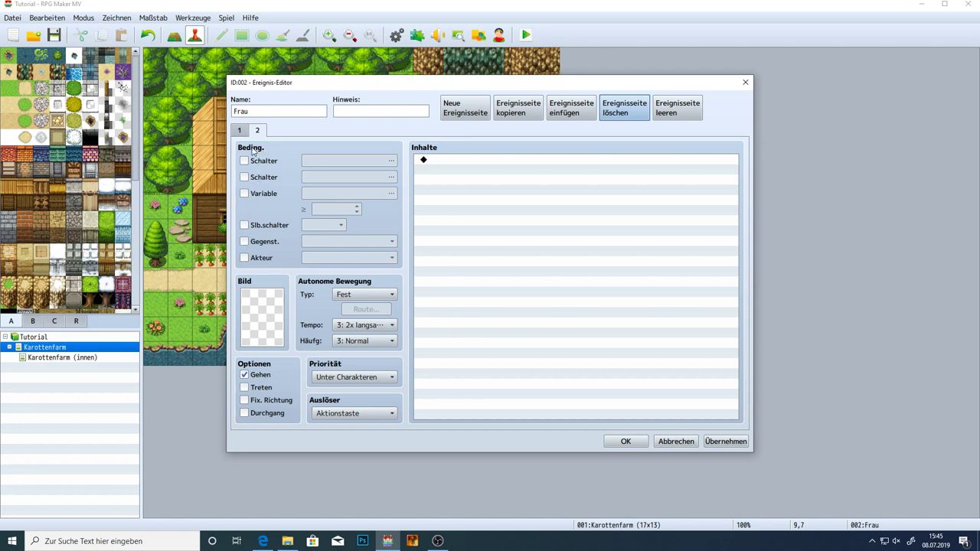
Assign the first character from the Evil set as the image of the Frau event's page 2, compare it with page 1 and accept the event
mouse_move(252, 151)
left_click(257, 131)
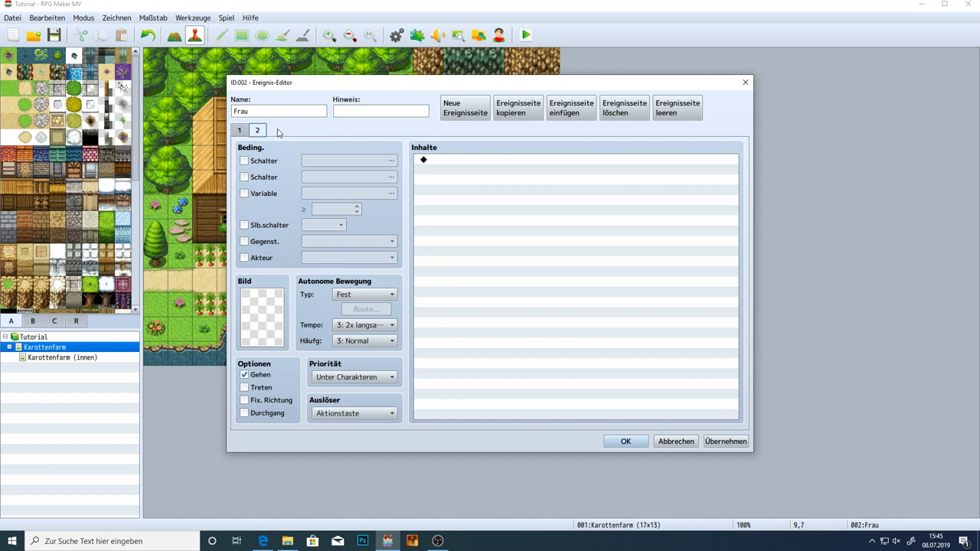
double_click(262, 308)
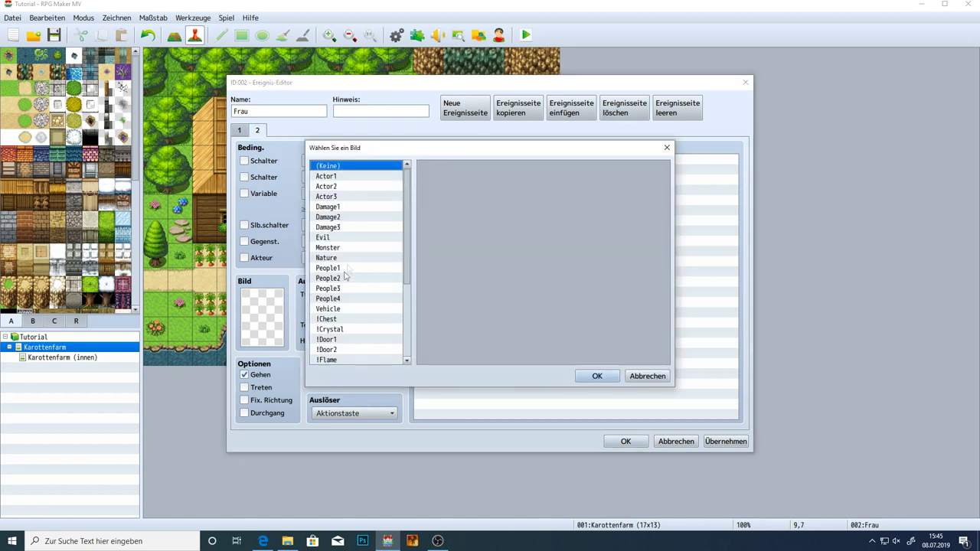
left_click(349, 239)
double_click(454, 175)
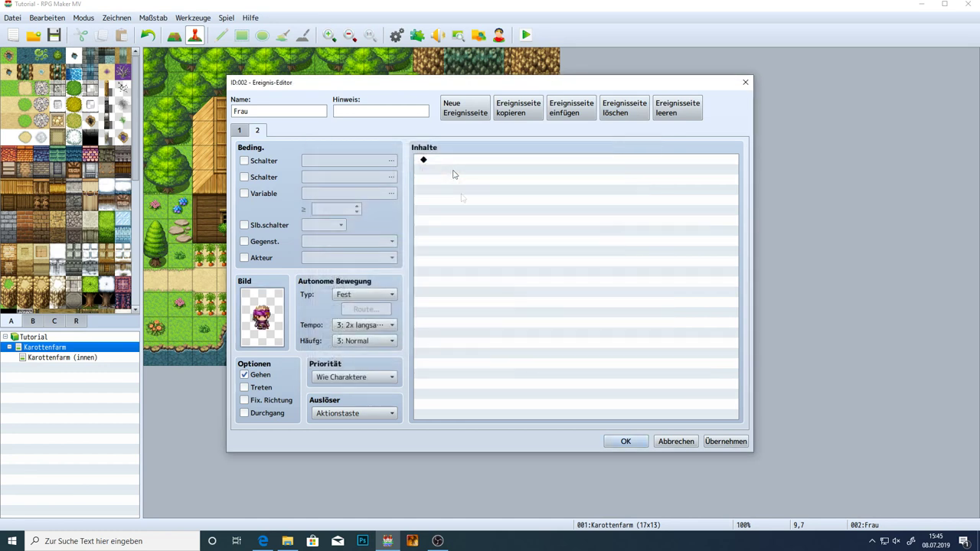
left_click(236, 132)
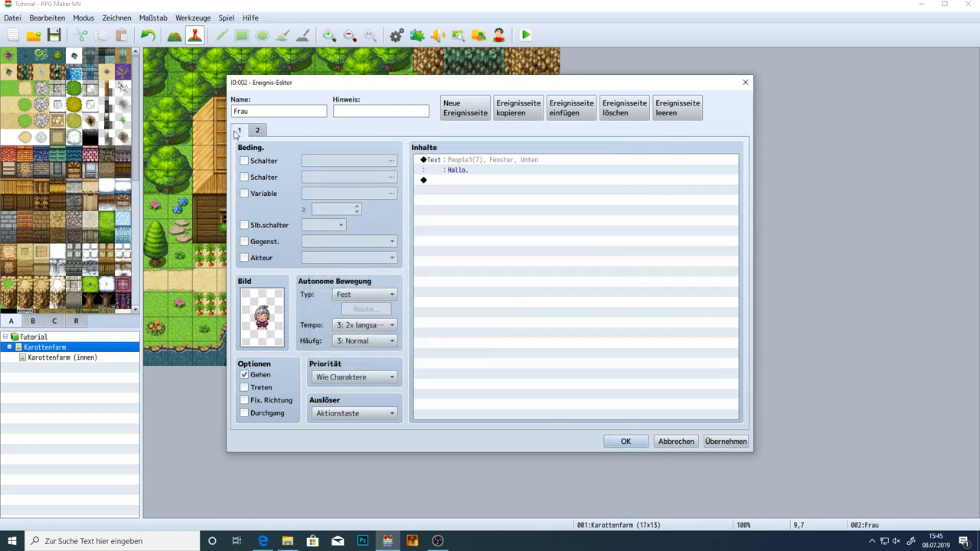
left_click(257, 130)
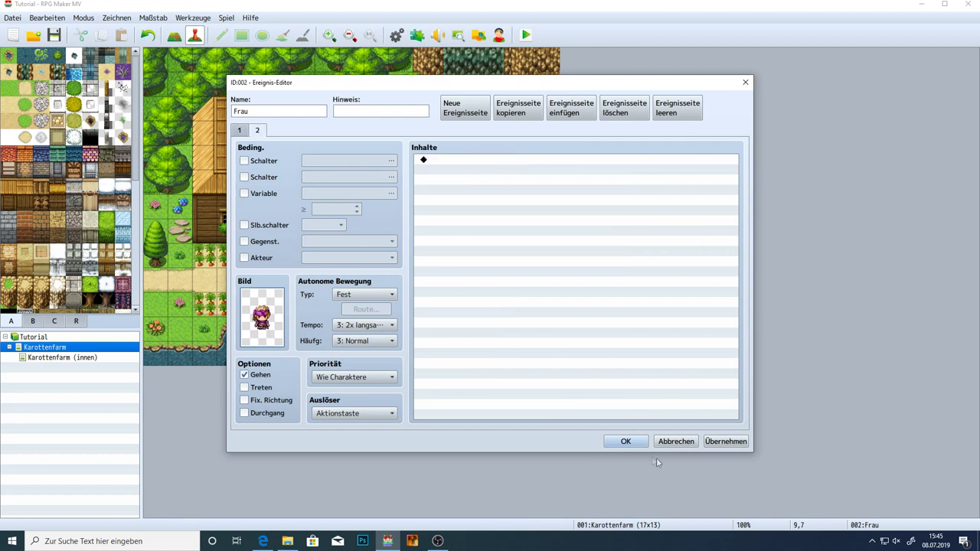
left_click(626, 442)
Save and playtest the project with a new game to check which image the Frau event shows, and end the test
left_click(526, 35)
key("Return")
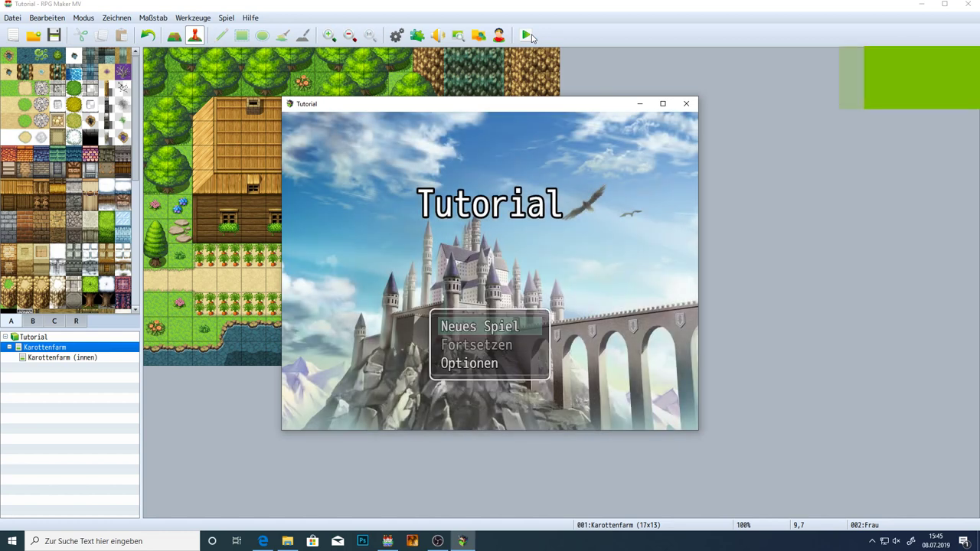
key("Return")
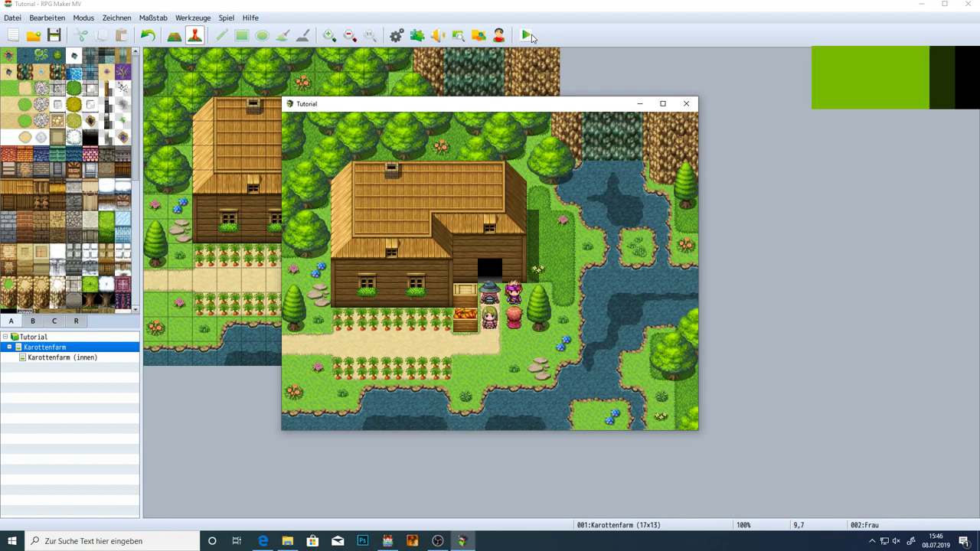
left_click(686, 104)
Enable Schalter 0001 as the condition for page 2 of the Frau event and accept the event
double_click(383, 234)
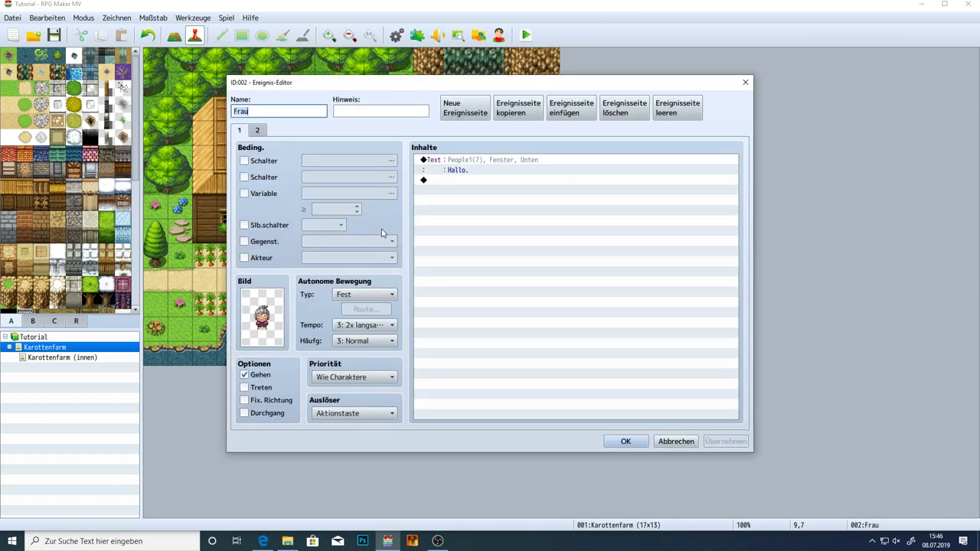
left_click(258, 130)
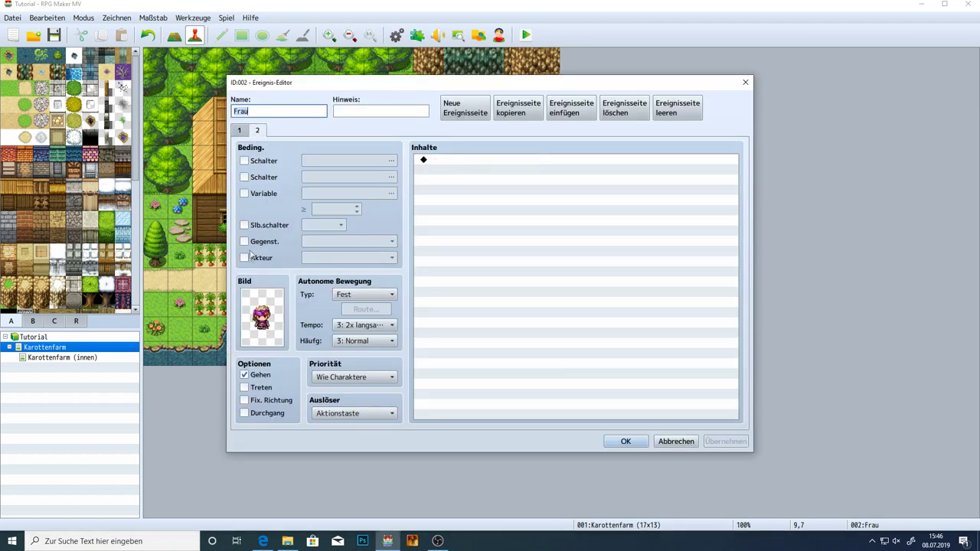
left_click(244, 161)
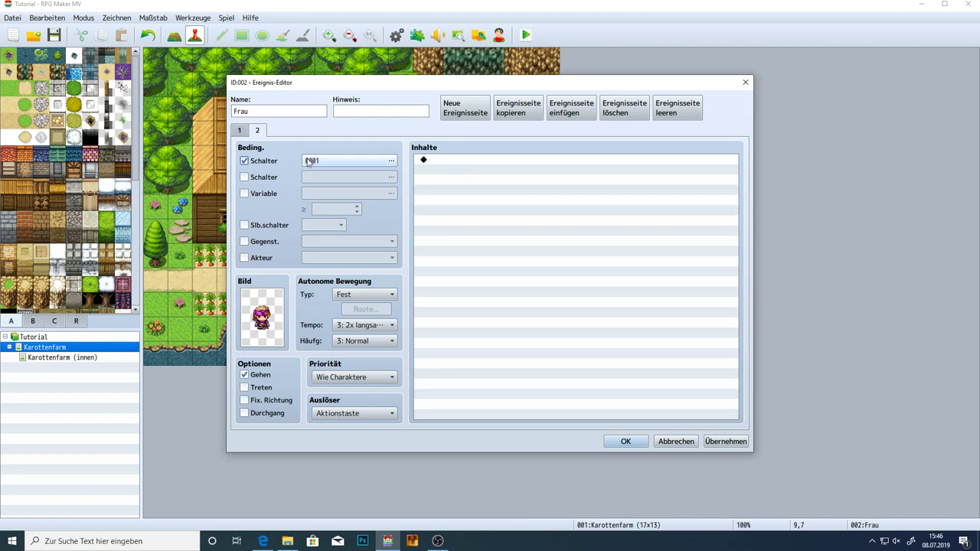
left_click(725, 442)
left_click(627, 442)
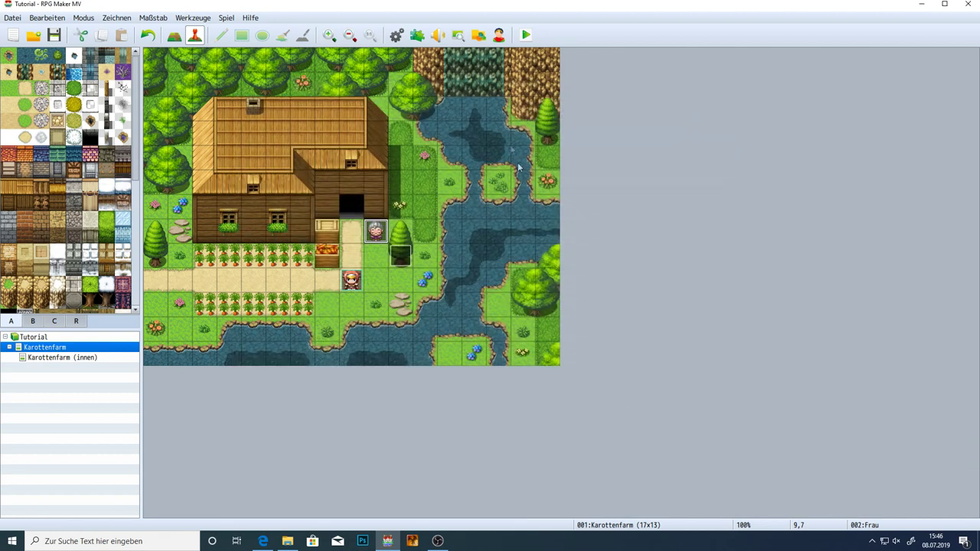
Playtest a new game to see which page of the Frau event is active, walk around near her and end the test
left_click(528, 37)
key("Return")
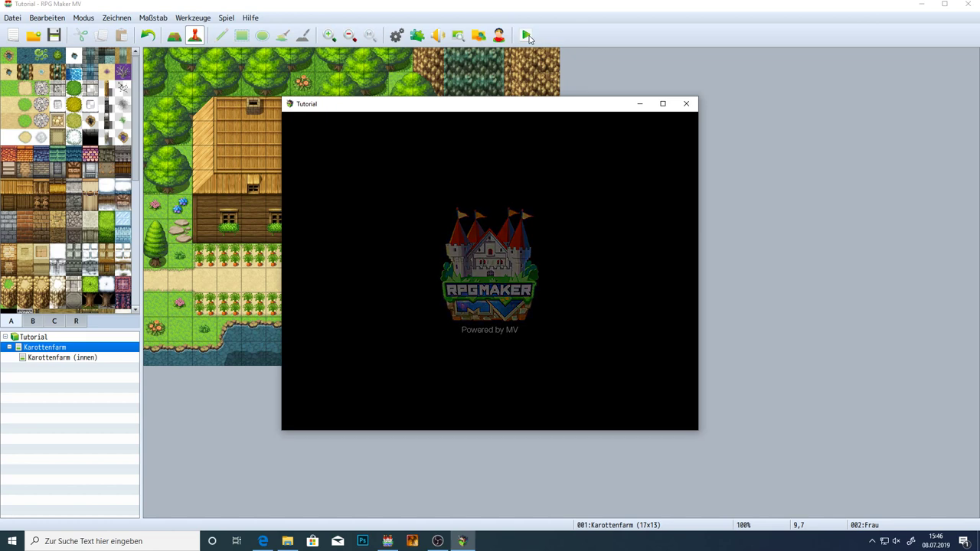
key("Return")
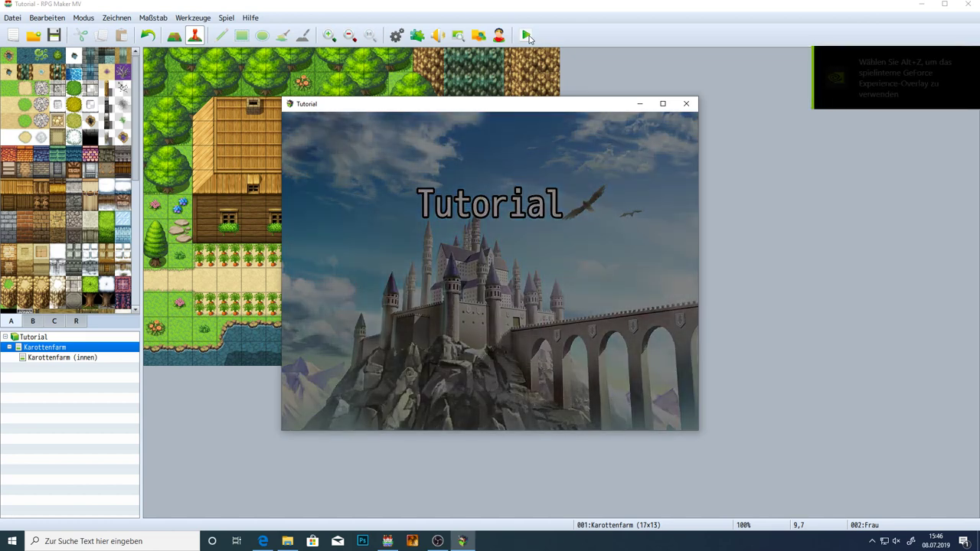
key("Up")
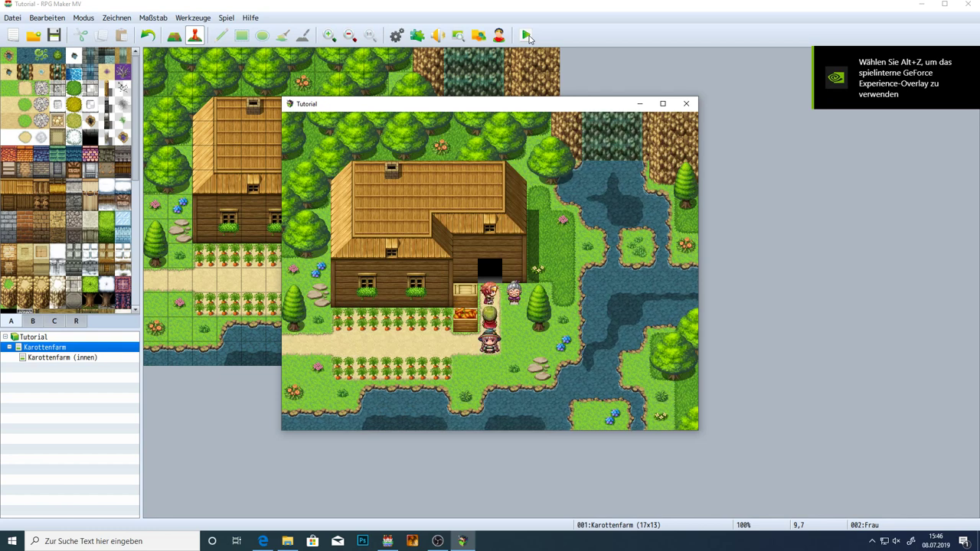
key("Return")
key("Return")
key("Down")
key("Down")
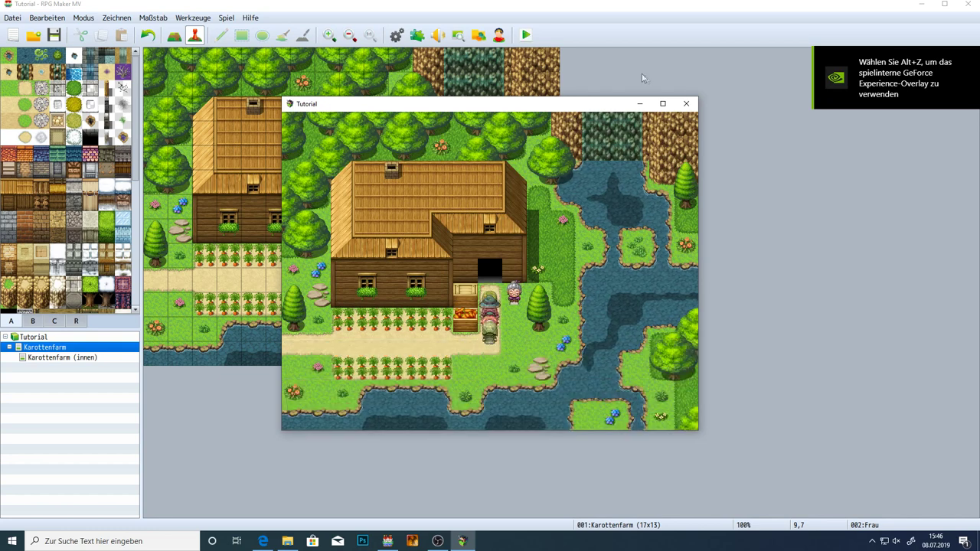
left_click(687, 105)
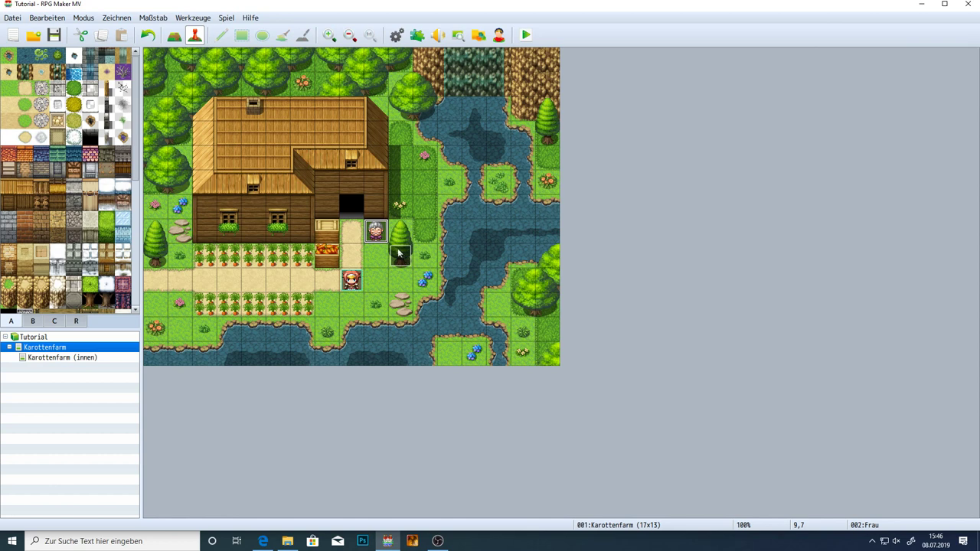
Open the Frau event again and delete its page 2
double_click(380, 235)
left_click(258, 130)
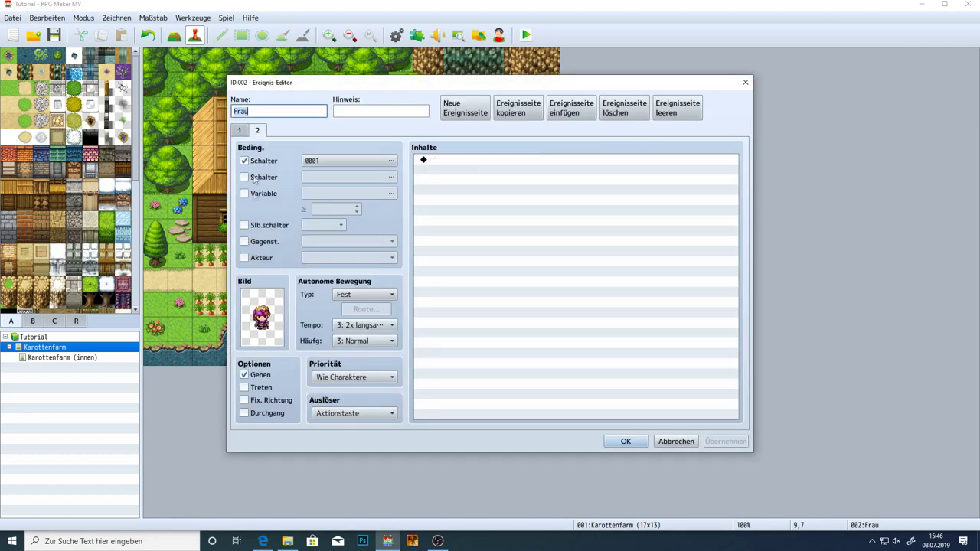
left_click(634, 112)
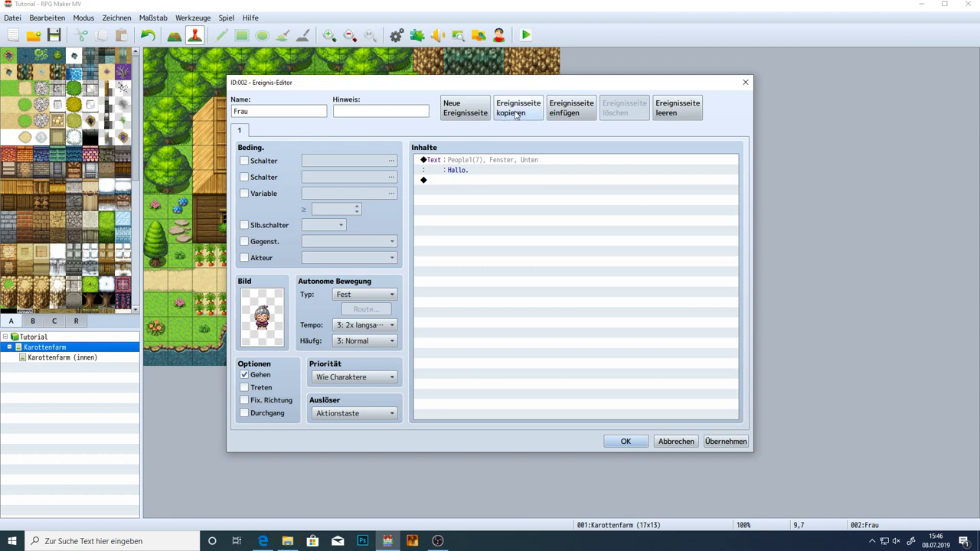
Insert a copy of page 1 as page 2 of the Frau event, clear that page and delete it
left_click(575, 110)
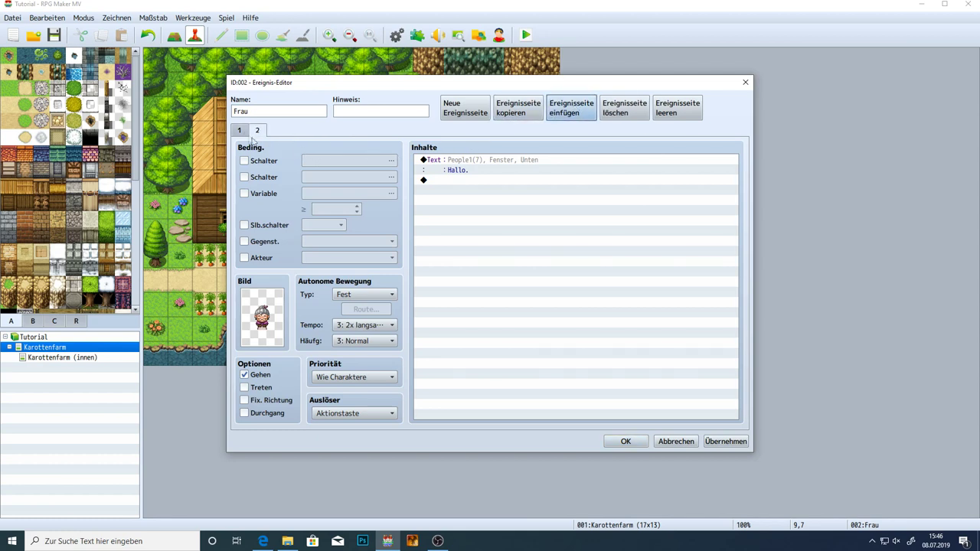
left_click(255, 132)
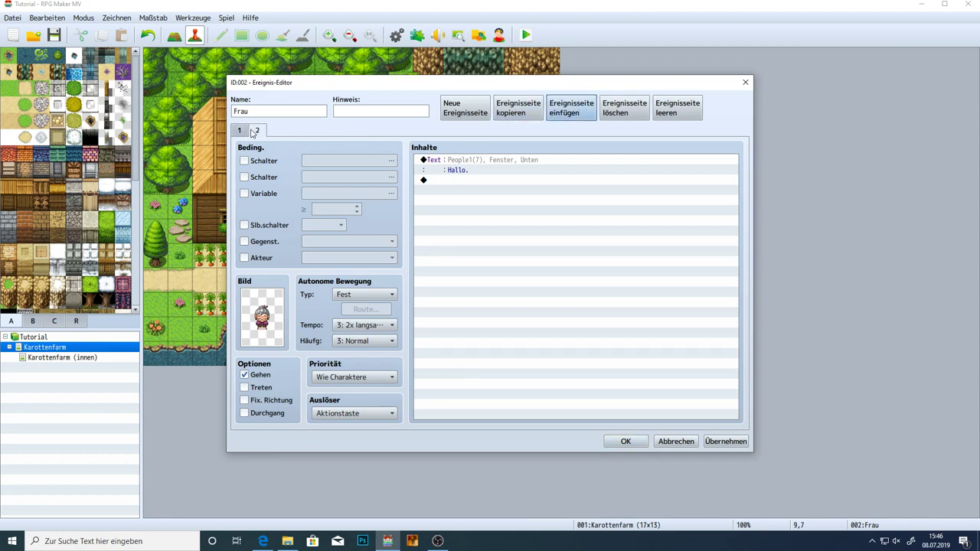
left_click(635, 116)
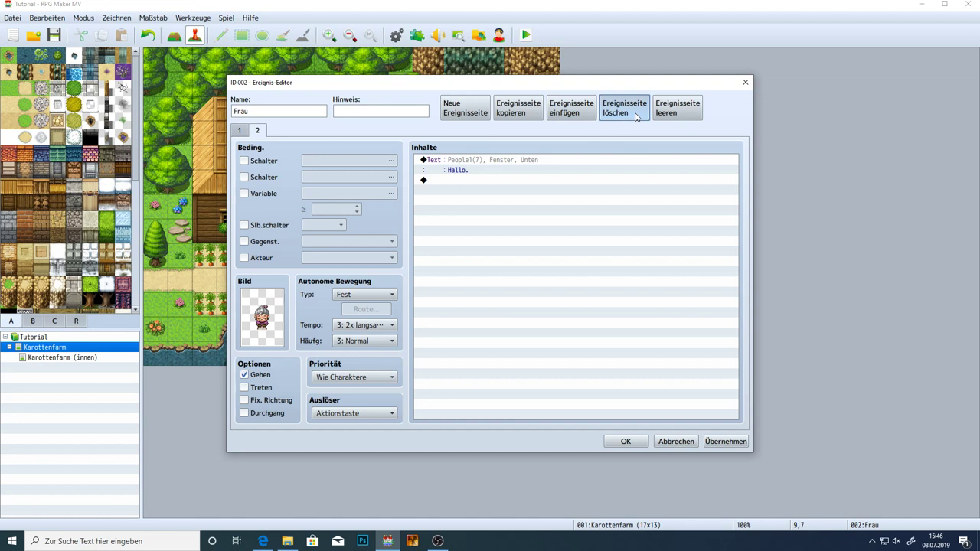
left_click(677, 113)
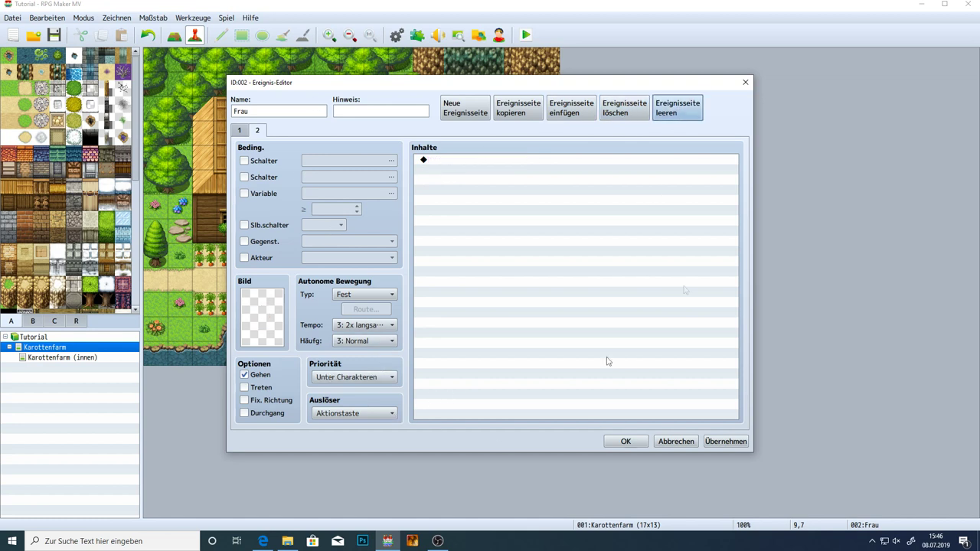
left_click(630, 115)
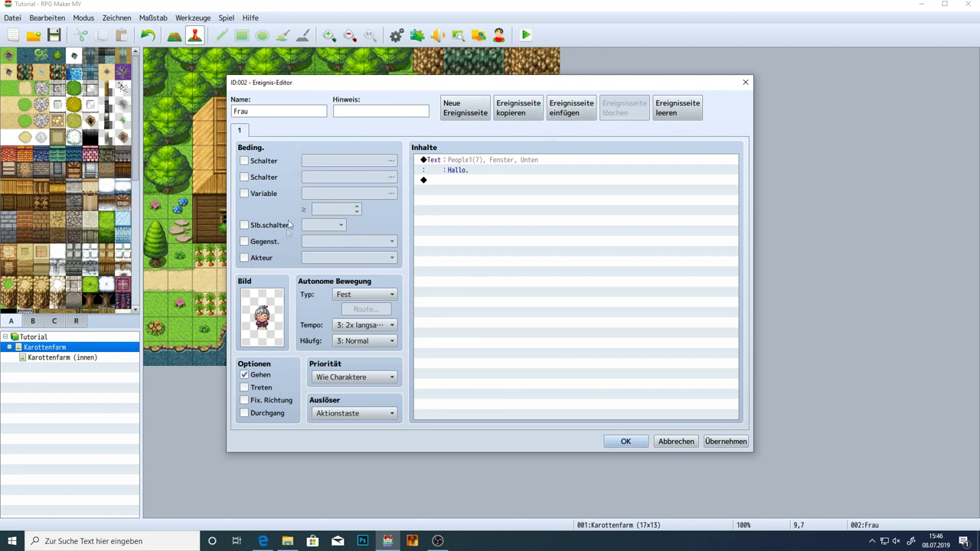
Browse the character image sets available for the Frau event and leave the selection without changing it
double_click(269, 310)
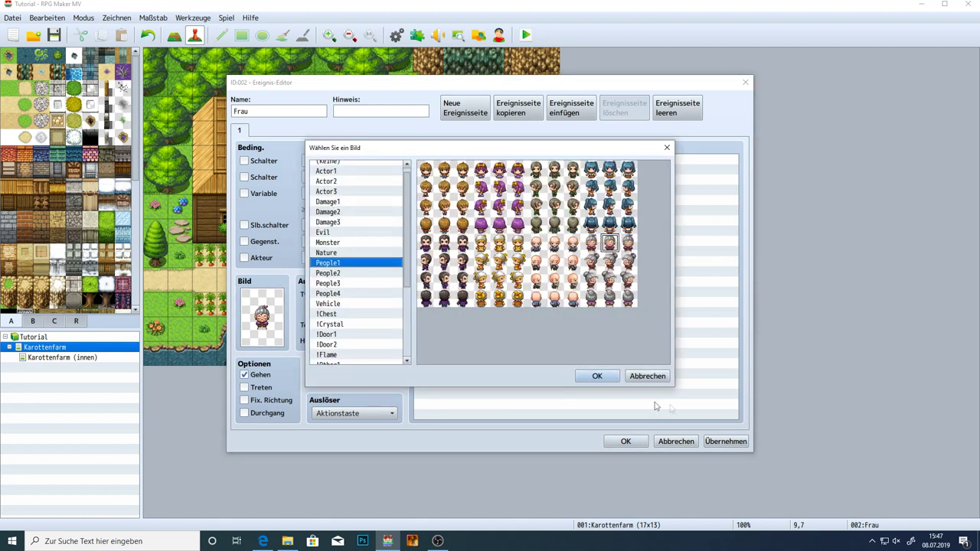
scroll(407, 236, "down", 4)
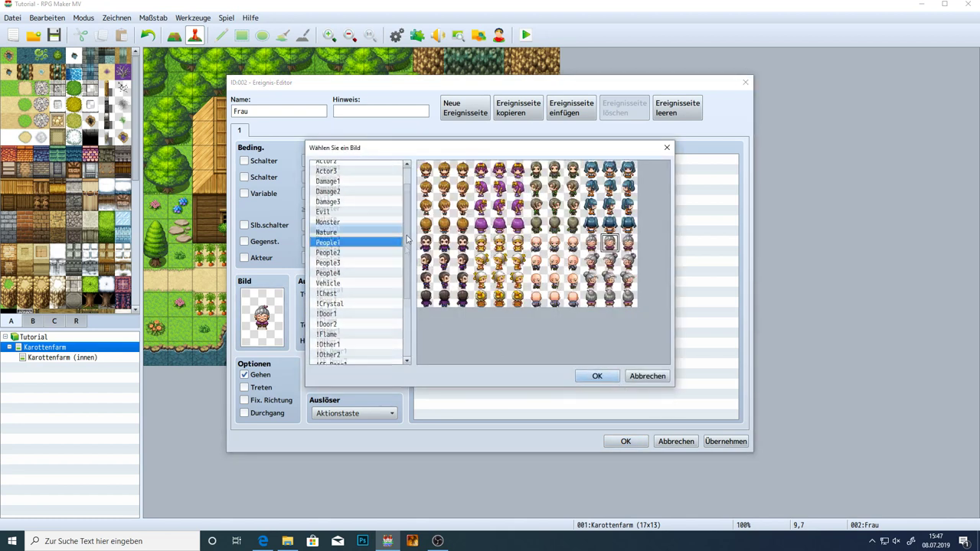
left_click(647, 377)
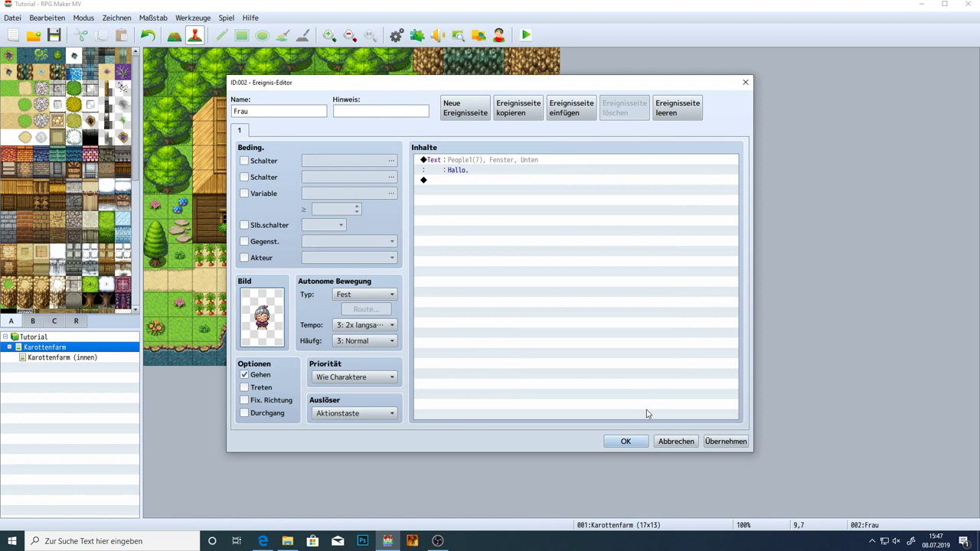
Accept the Frau event and view the resource folders in the Ressourcen-Manager
left_click(625, 441)
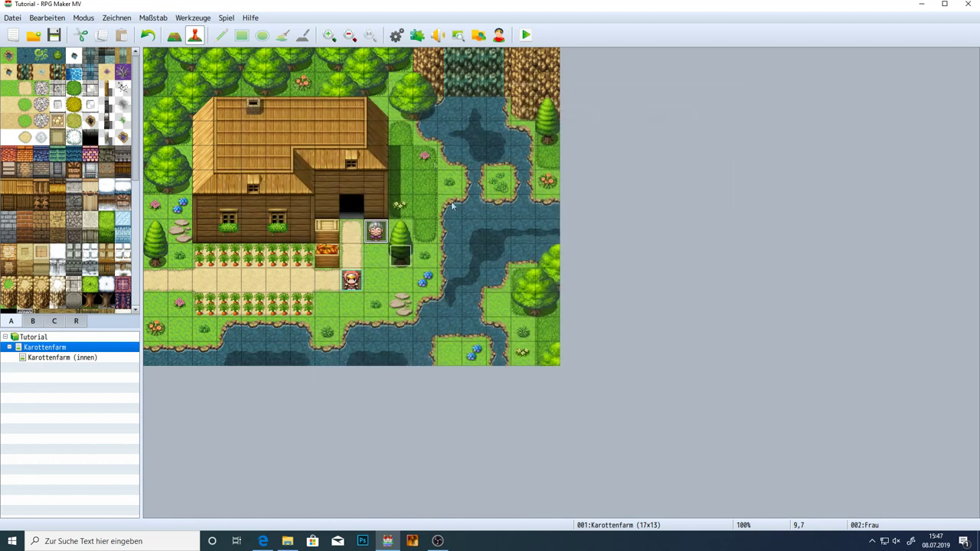
left_click(478, 36)
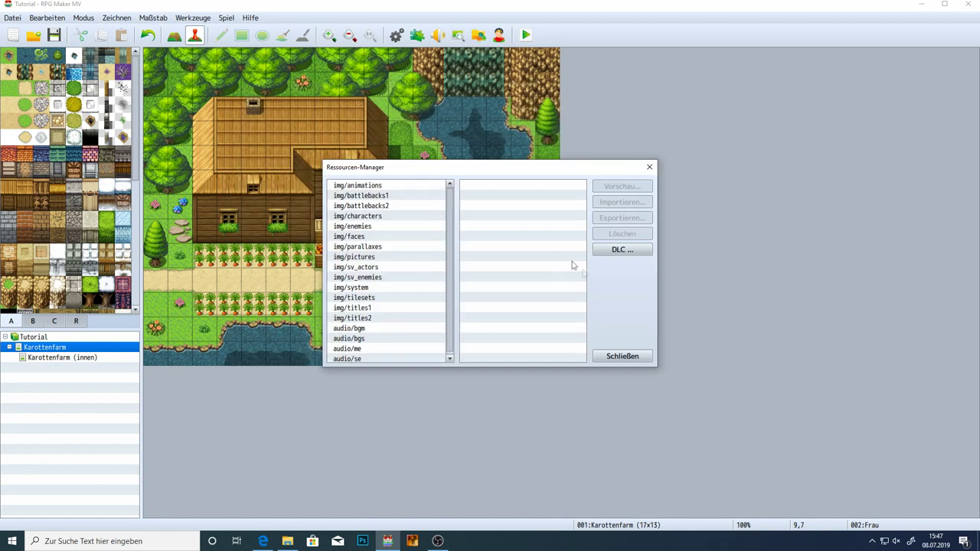
left_click(623, 356)
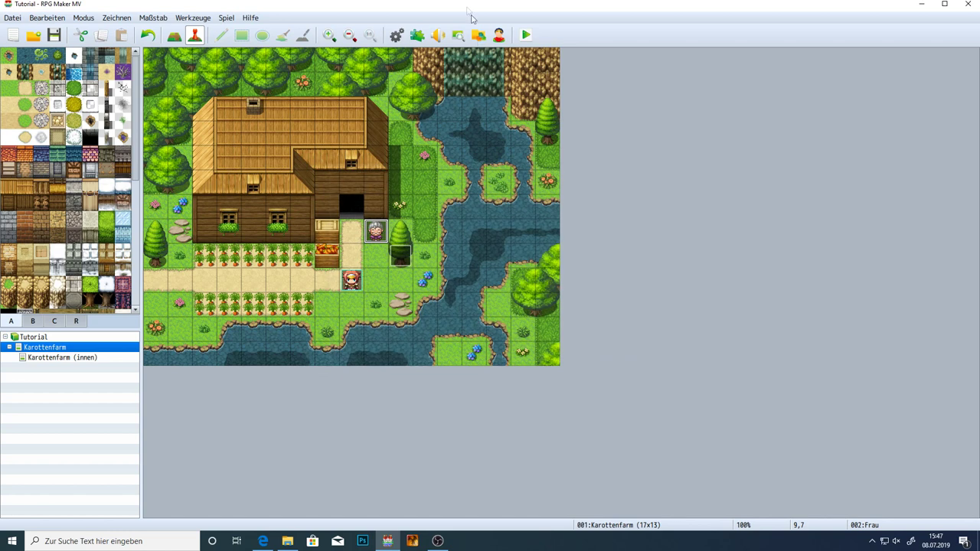
Reopen the Frau event and confirm the old woman from People1 as its image
double_click(379, 237)
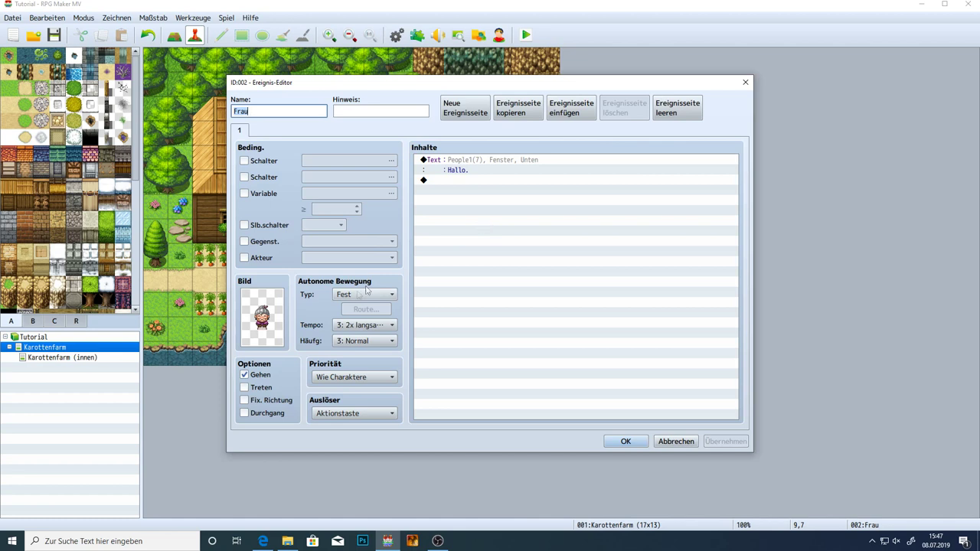
double_click(279, 313)
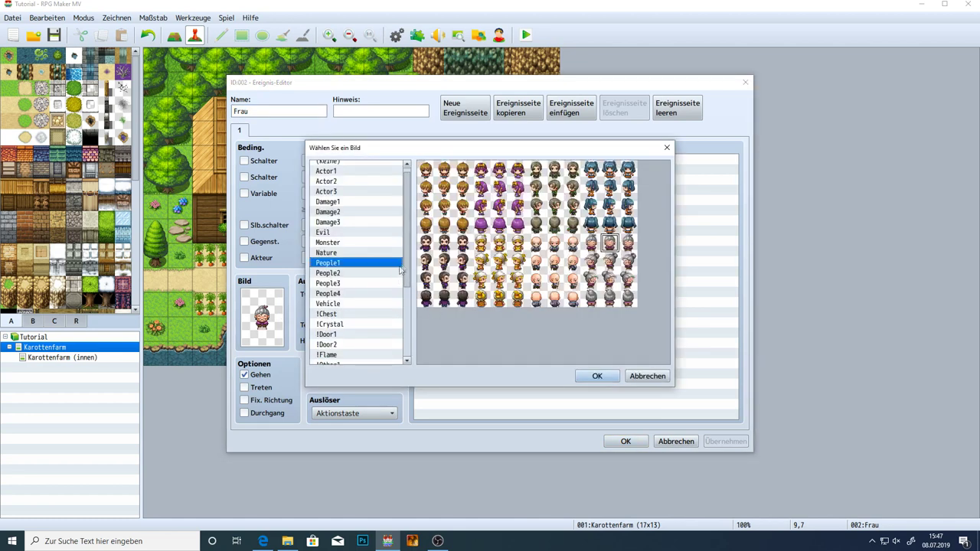
left_click(608, 379)
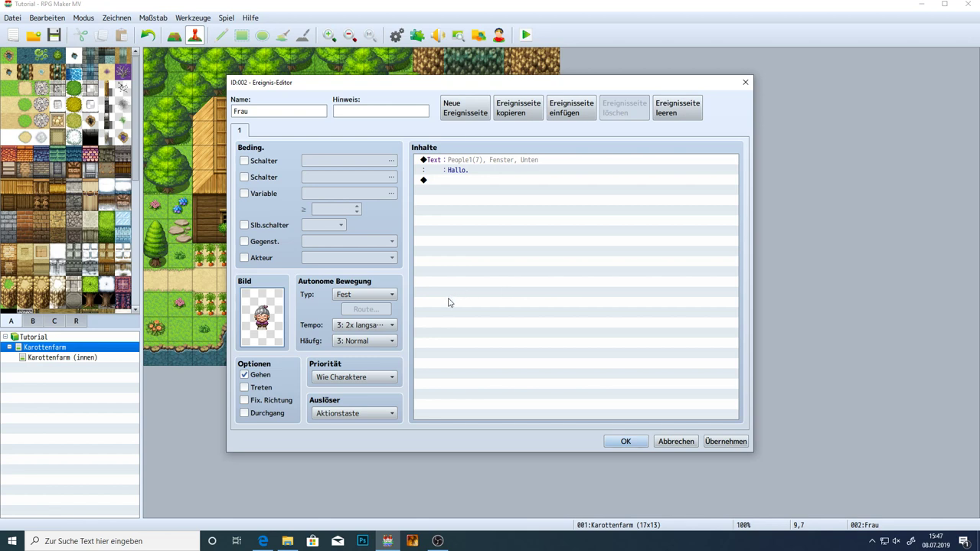
Set the Frau event's autonomous movement type to Benutzerdefiniert and view the available movement route commands
left_click(378, 297)
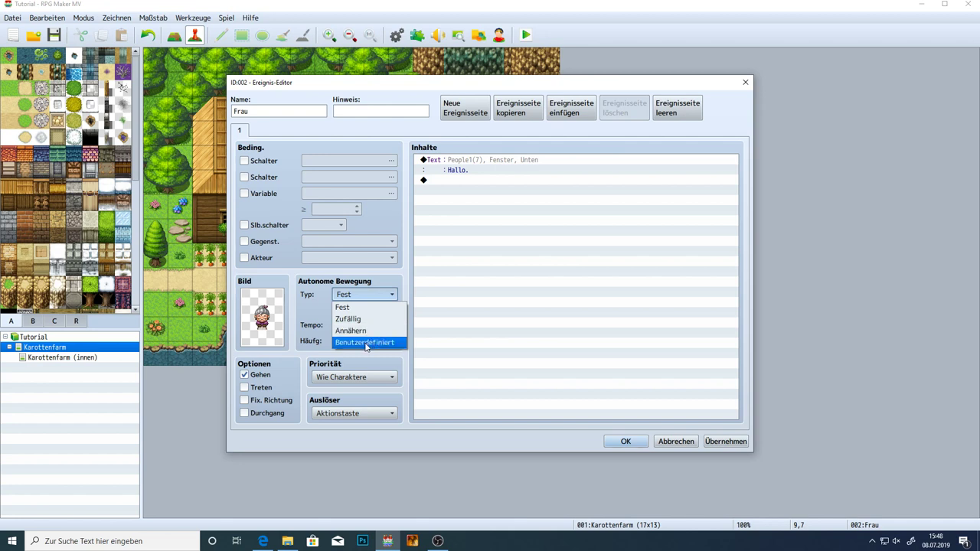
left_click(366, 342)
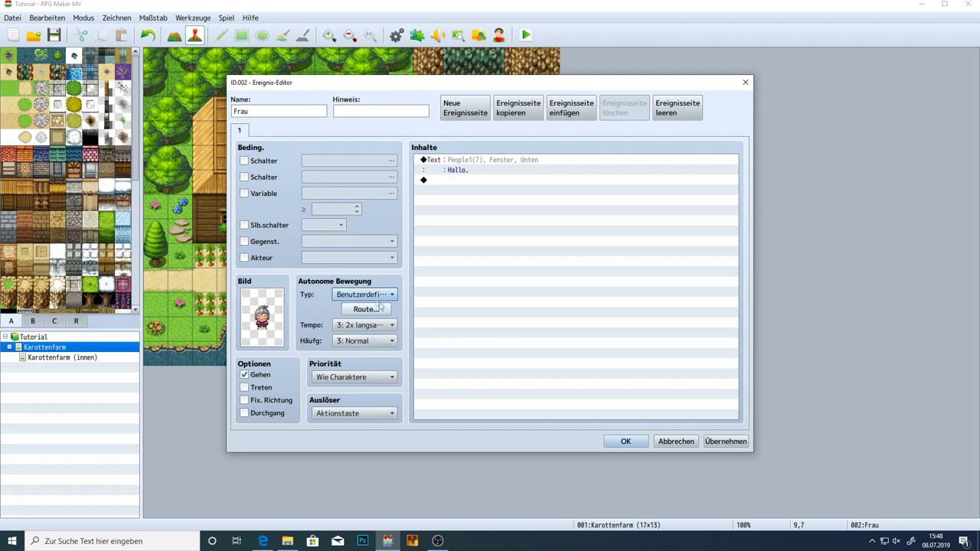
left_click(366, 309)
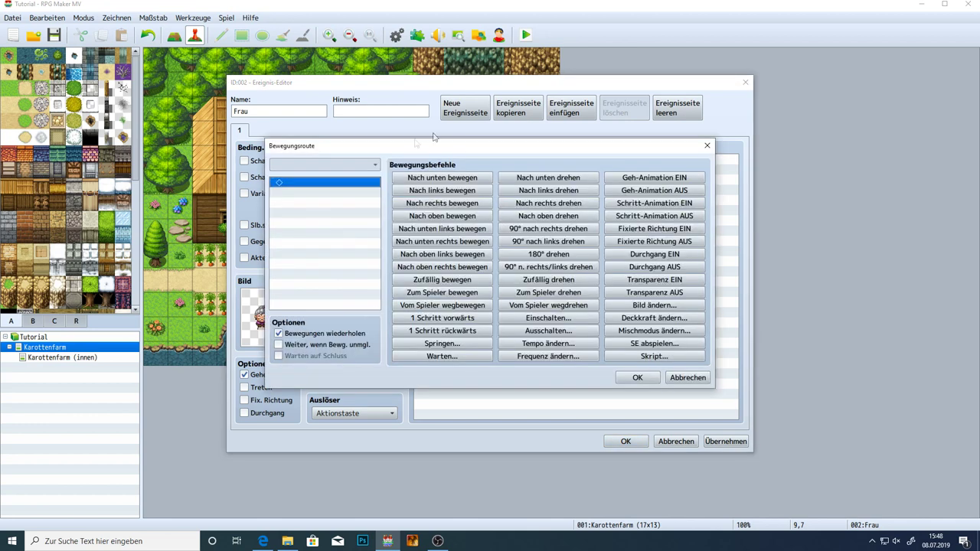
left_click(688, 377)
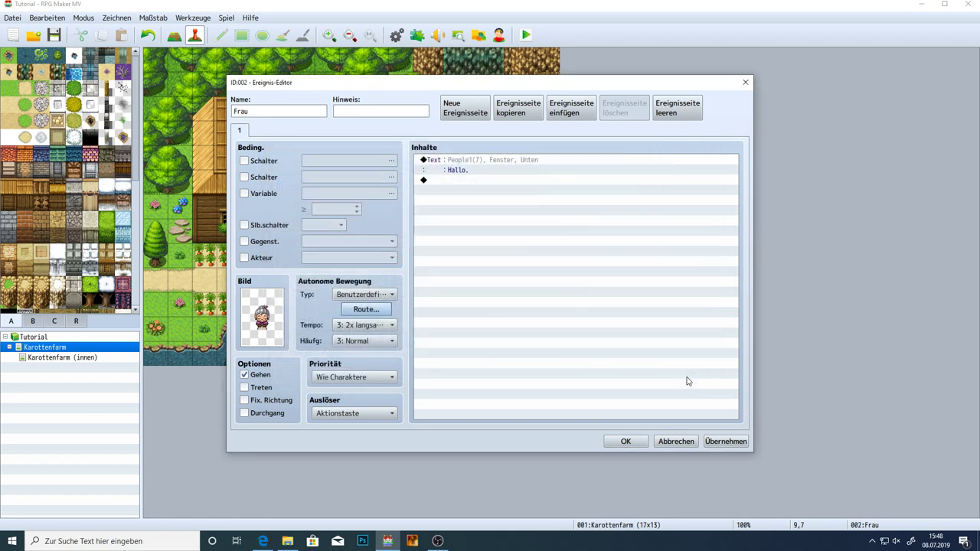
Keep the Frau event's tempo at 3: 2x langsamer, set its movement frequency to 5: Höchste and accept the event
left_click(364, 325)
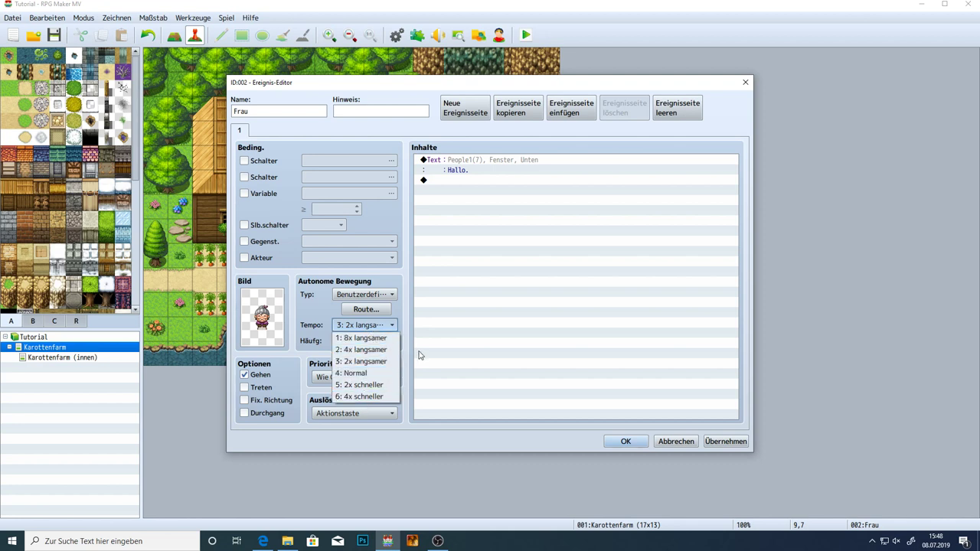
left_click(354, 361)
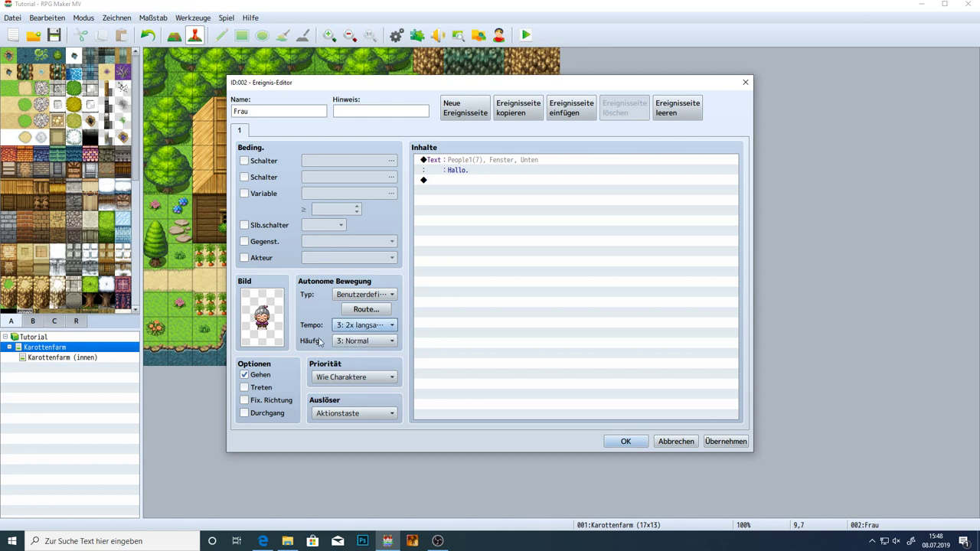
left_click(342, 342)
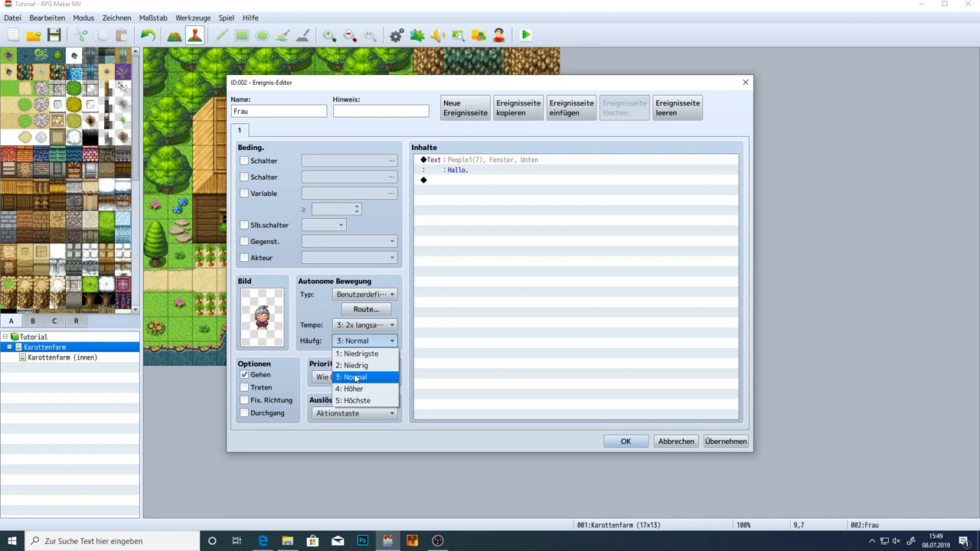
left_click(429, 342)
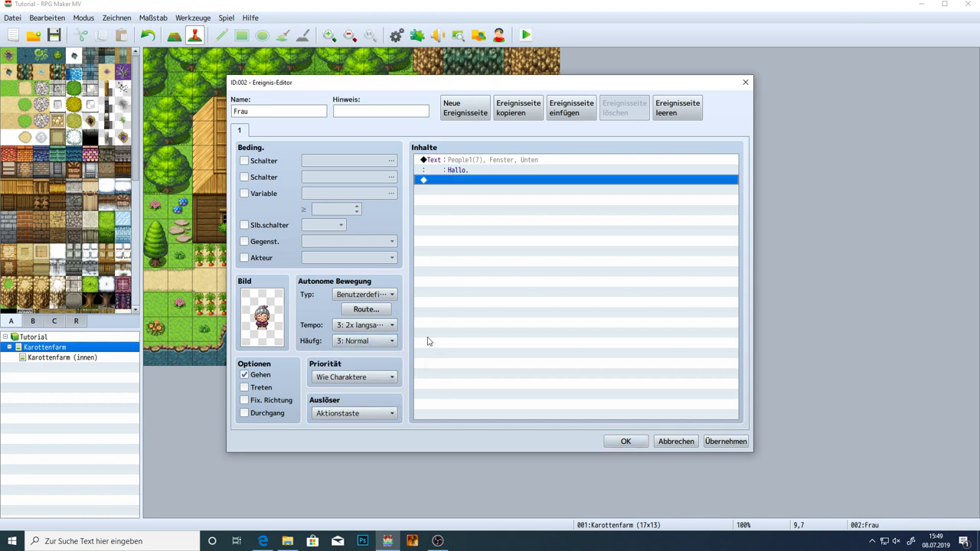
left_click(344, 342)
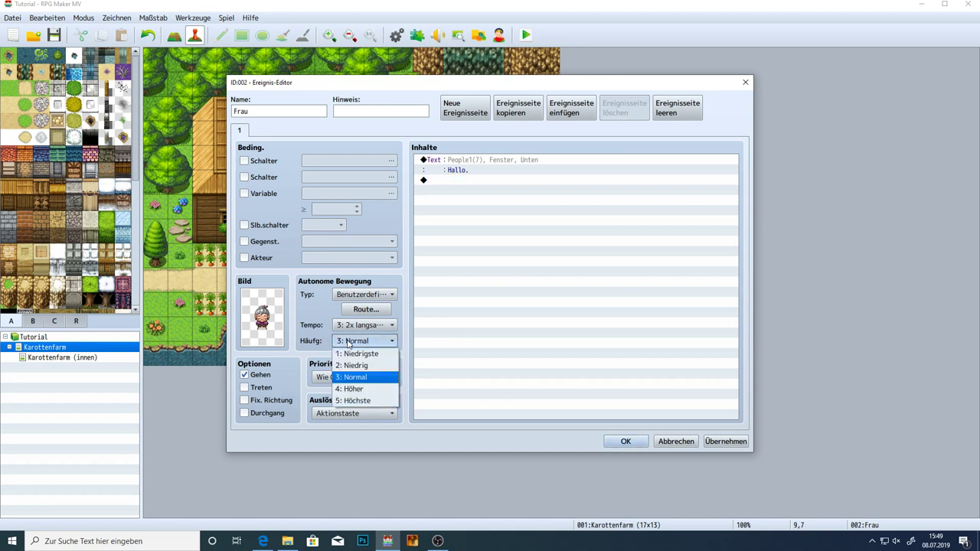
left_click(366, 402)
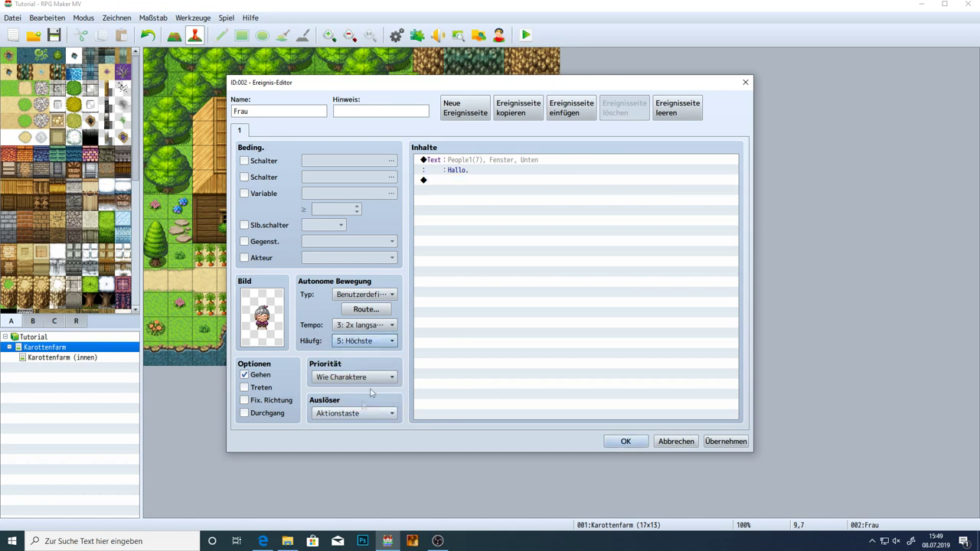
left_click(365, 311)
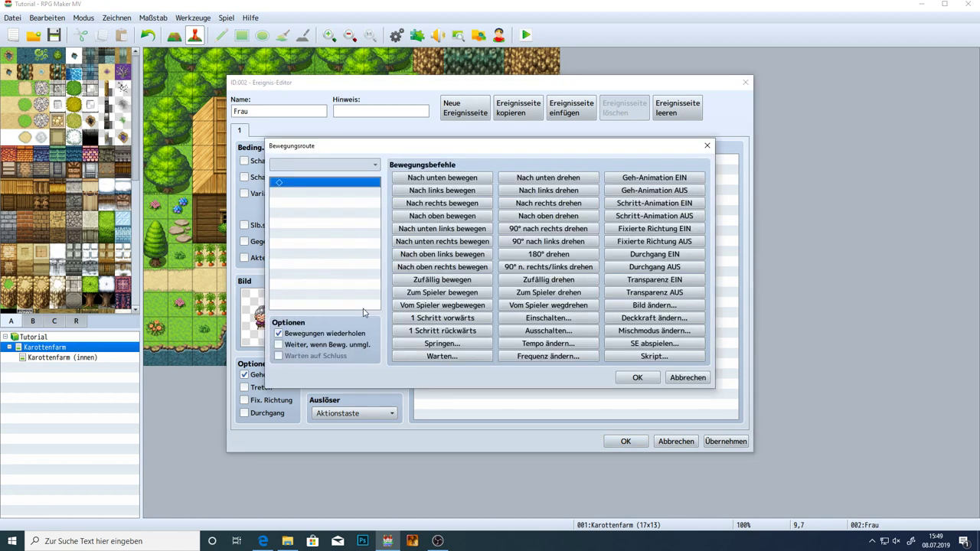
left_click(639, 377)
left_click(626, 441)
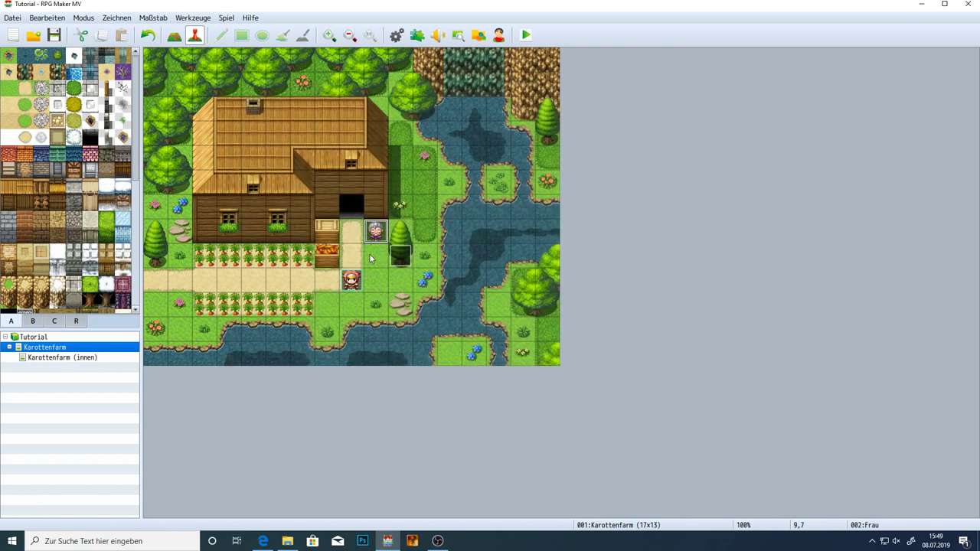
Reopen the Frau event's movement route and add two Nach unten bewegen and two Nach rechts bewegen commands
left_click(411, 281)
left_click_drag(415, 284, 426, 233)
left_click(379, 236)
double_click(378, 236)
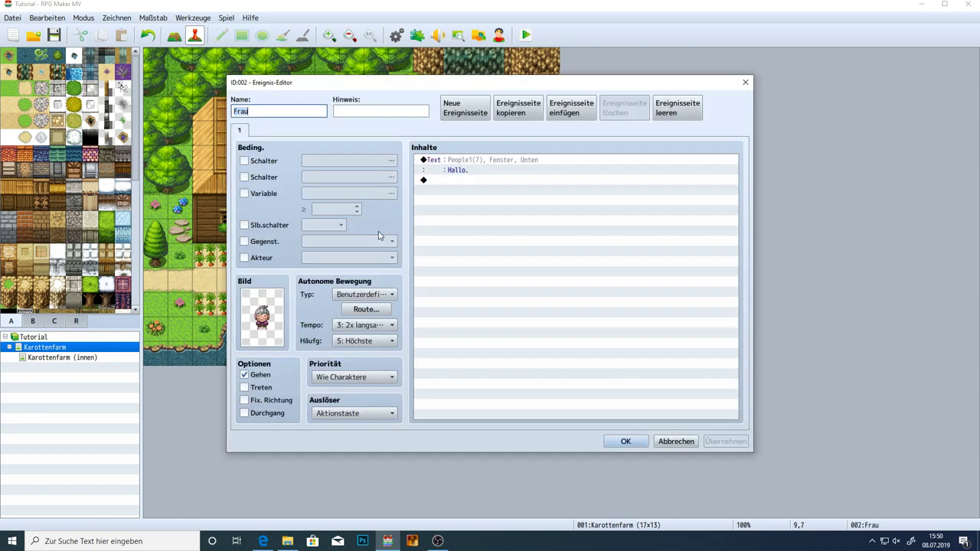
left_click(366, 309)
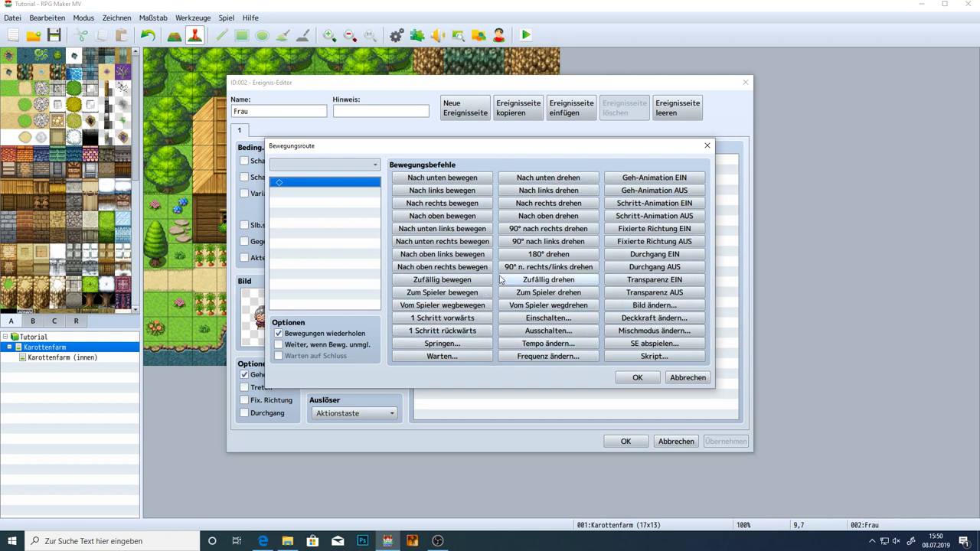
left_click(453, 181)
left_click(452, 182)
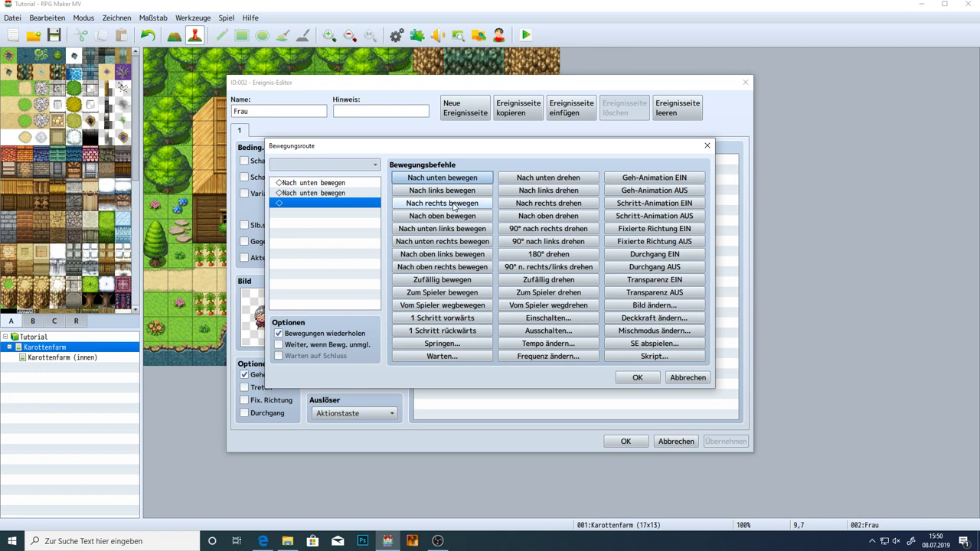
left_click(455, 204)
left_click(454, 205)
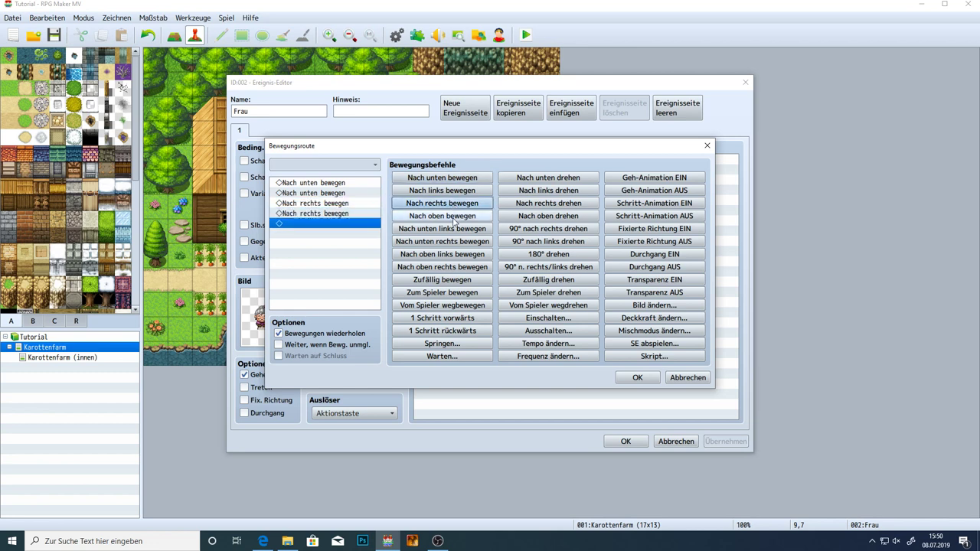
Add two Nach oben bewegen and two Nach links bewegen commands to the route, and accept the route and event
left_click(454, 218)
left_click(454, 218)
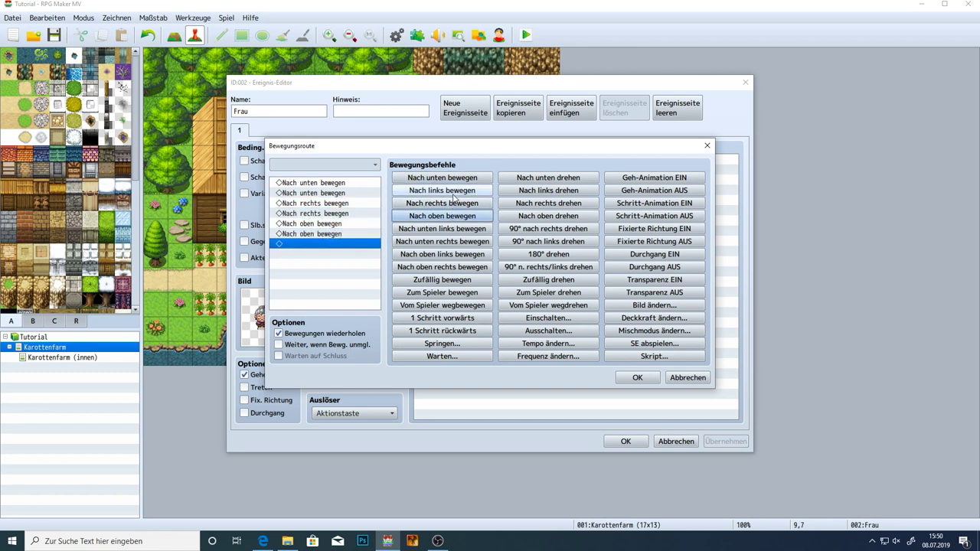
left_click(453, 195)
left_click(453, 195)
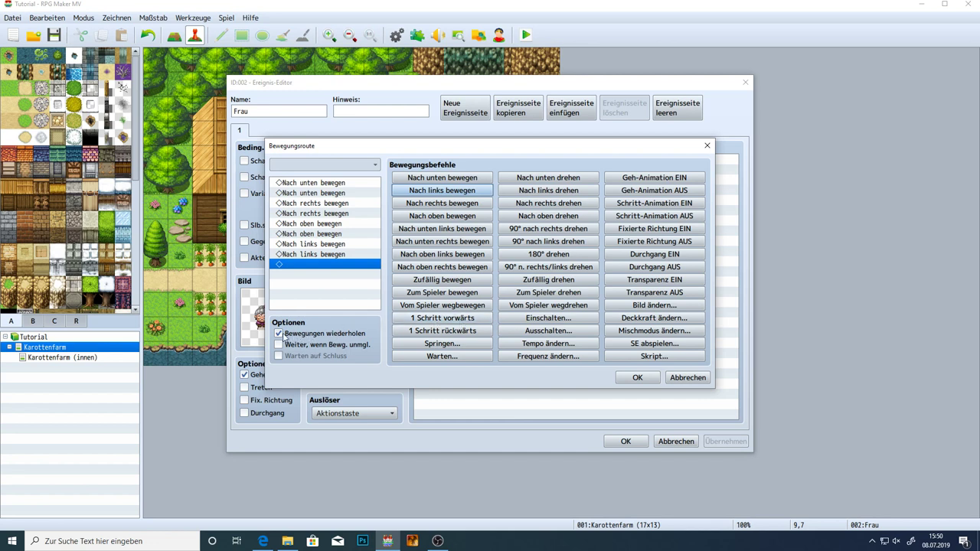
left_click(304, 255)
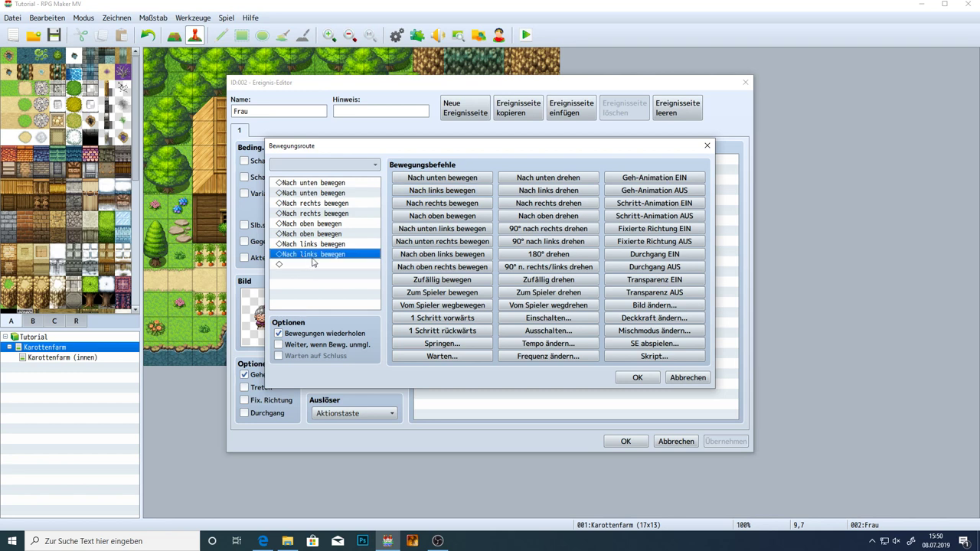
left_click(322, 183)
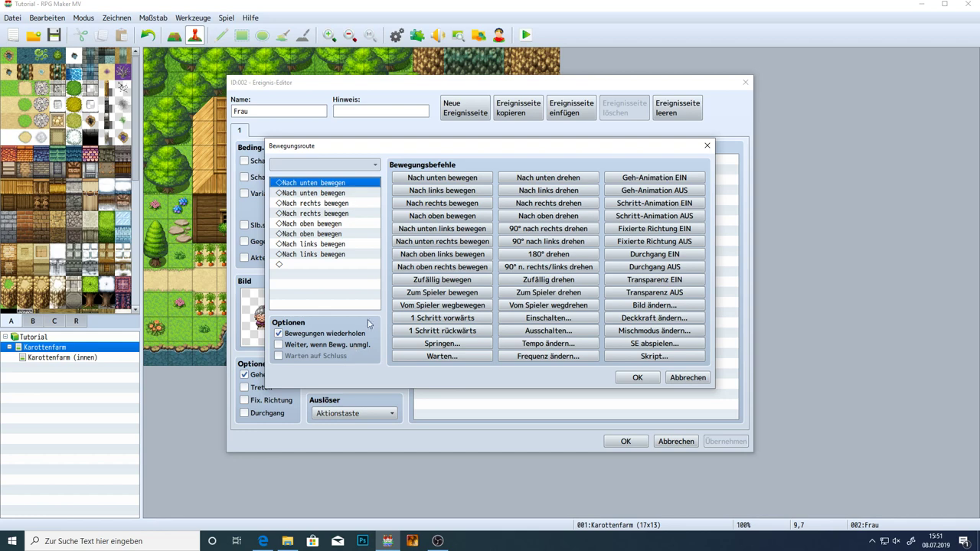
left_click(636, 378)
left_click(624, 442)
Place the player's start position directly below the old woman and review how her movement route would meet it
left_click_drag(350, 287, 381, 262)
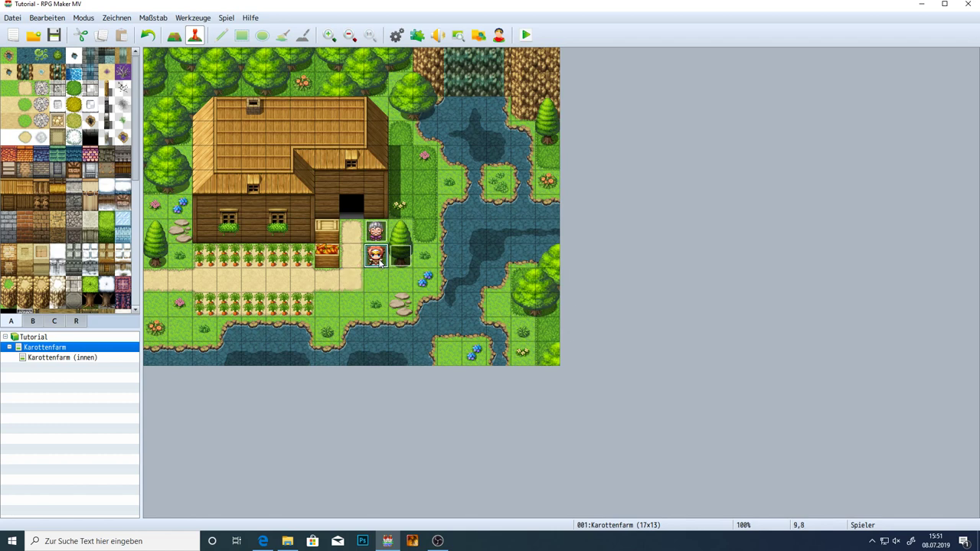
left_click(376, 234)
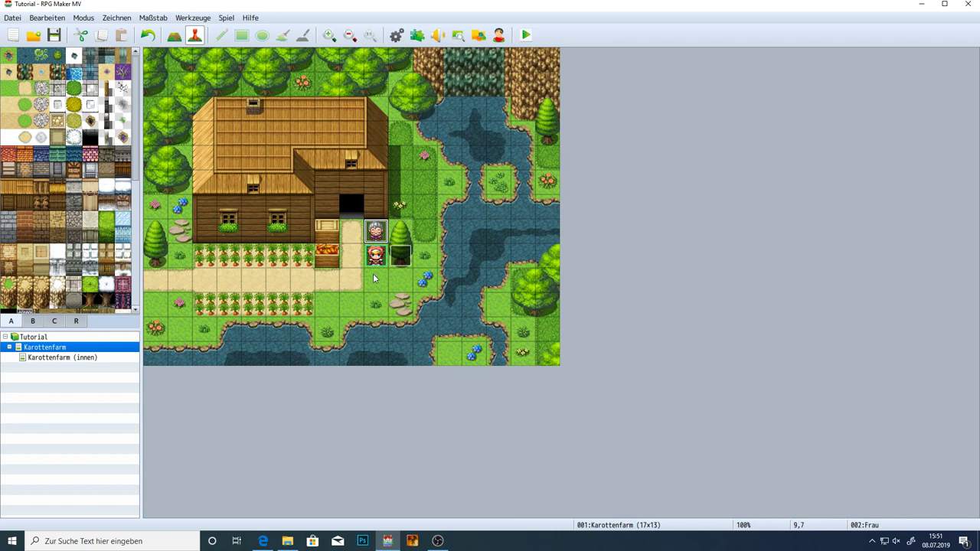
double_click(379, 234)
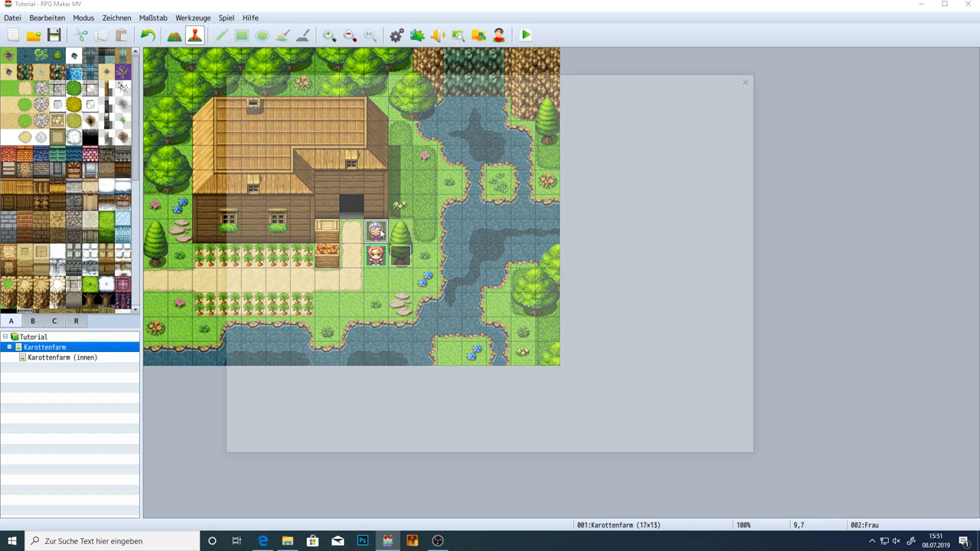
left_click(352, 307)
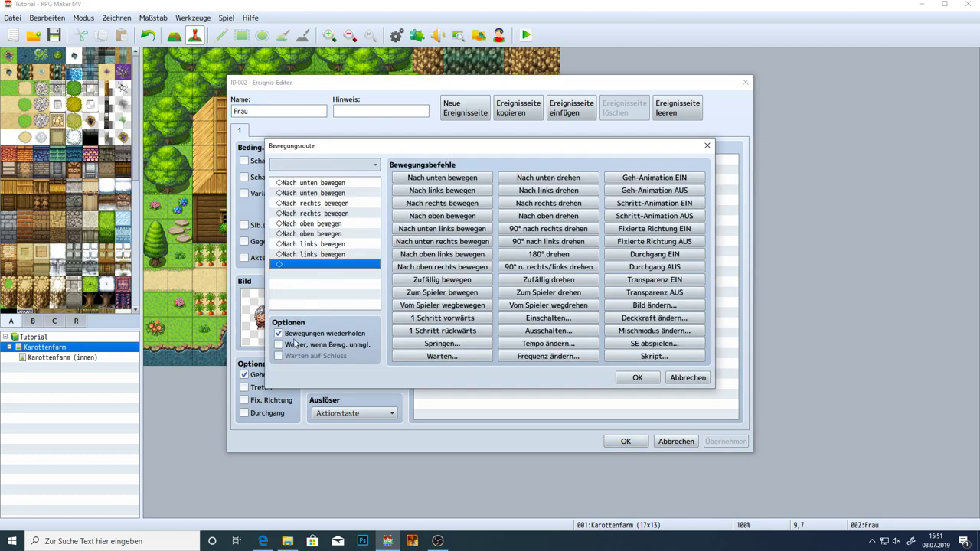
left_click(322, 183)
left_click(320, 194)
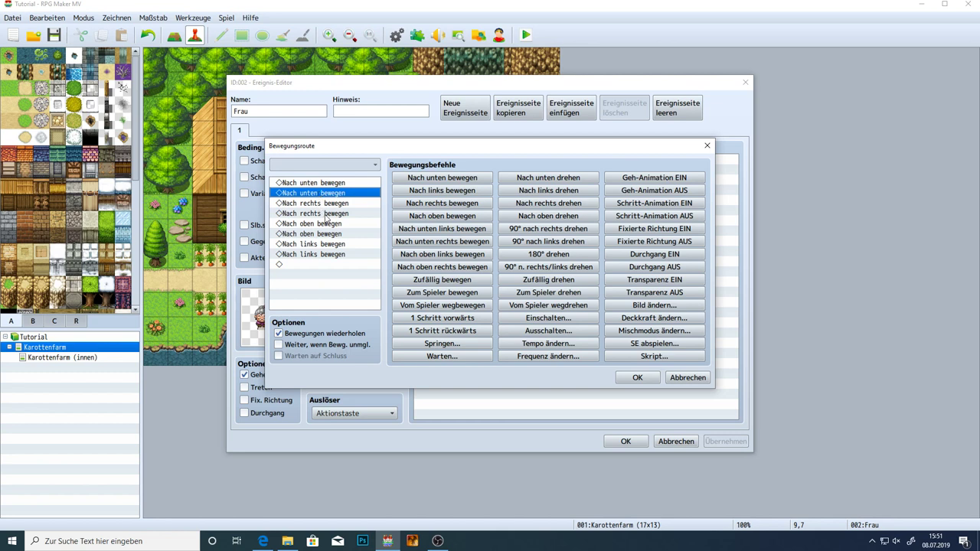
left_click(641, 379)
left_click(626, 442)
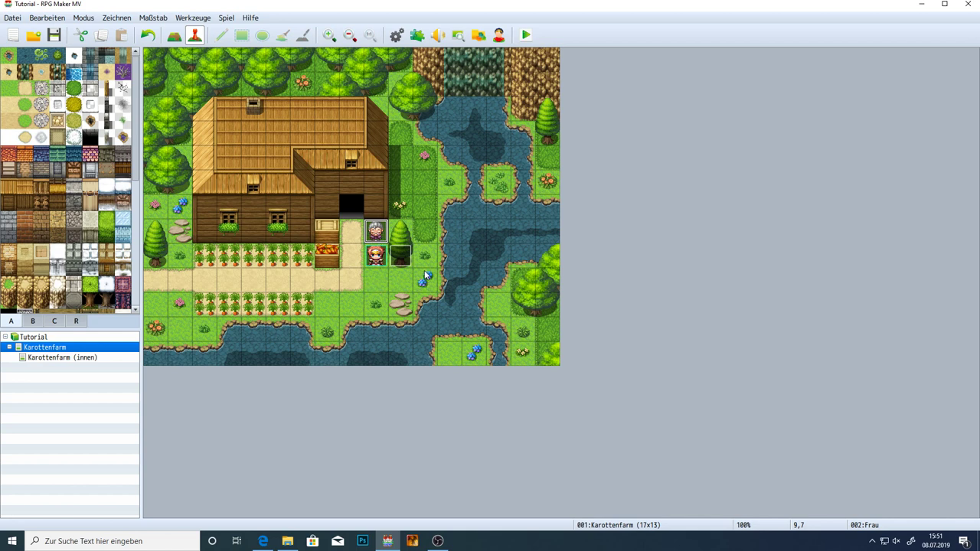
left_click(392, 231)
left_click(421, 234)
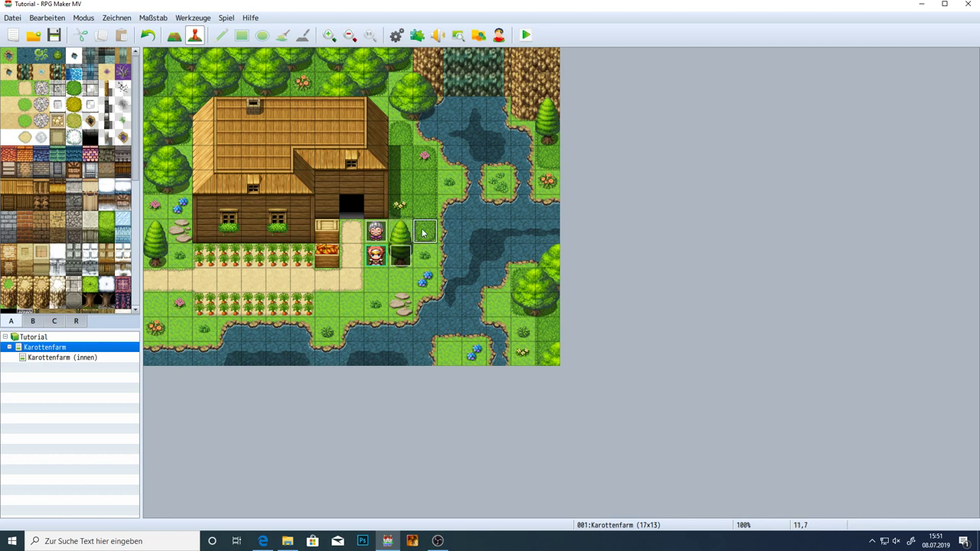
left_click(430, 281)
left_click(428, 255)
left_click(429, 232)
left_click(428, 212)
left_click(428, 183)
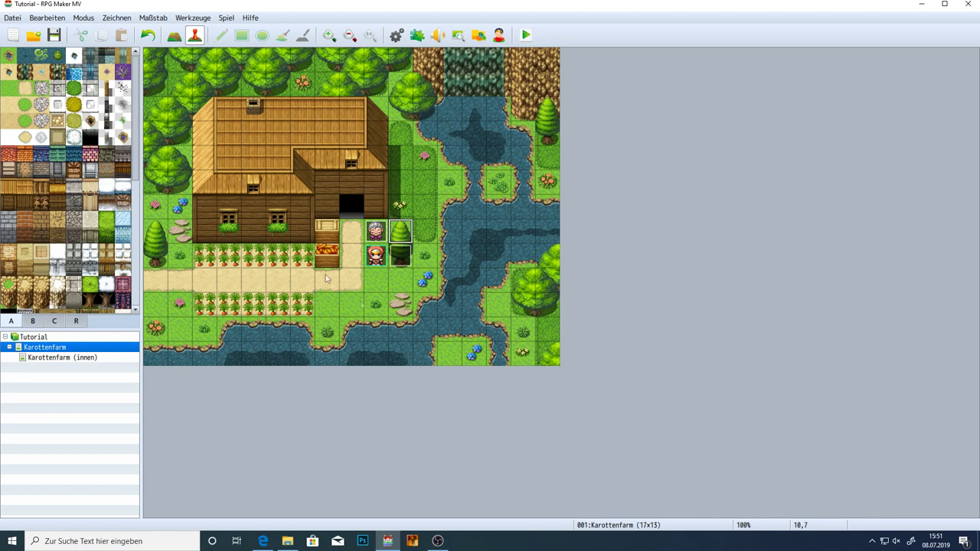
Review the Frau event's route options, tempo and frequency, and accept the event with its settings unchanged
double_click(381, 232)
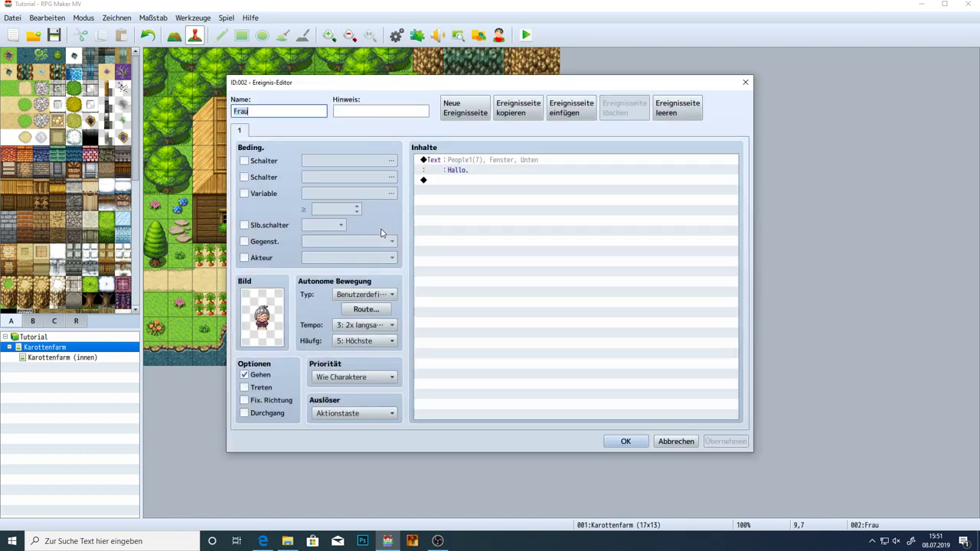
left_click(386, 316)
left_click(278, 345)
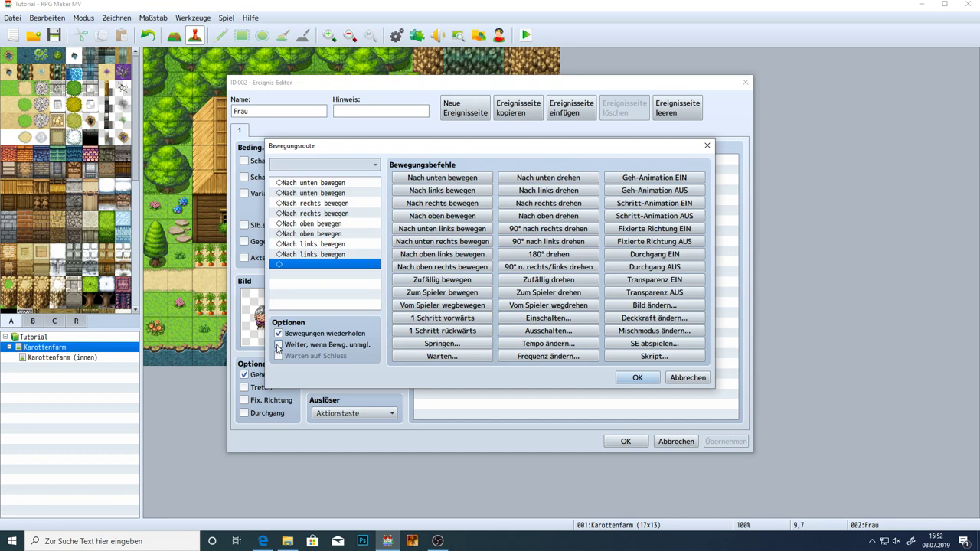
left_click(630, 379)
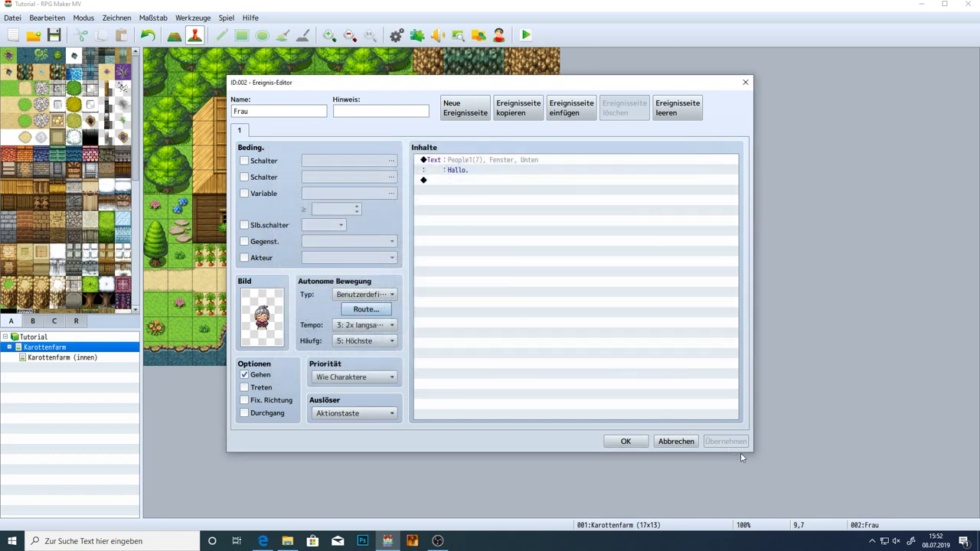
left_click(361, 326)
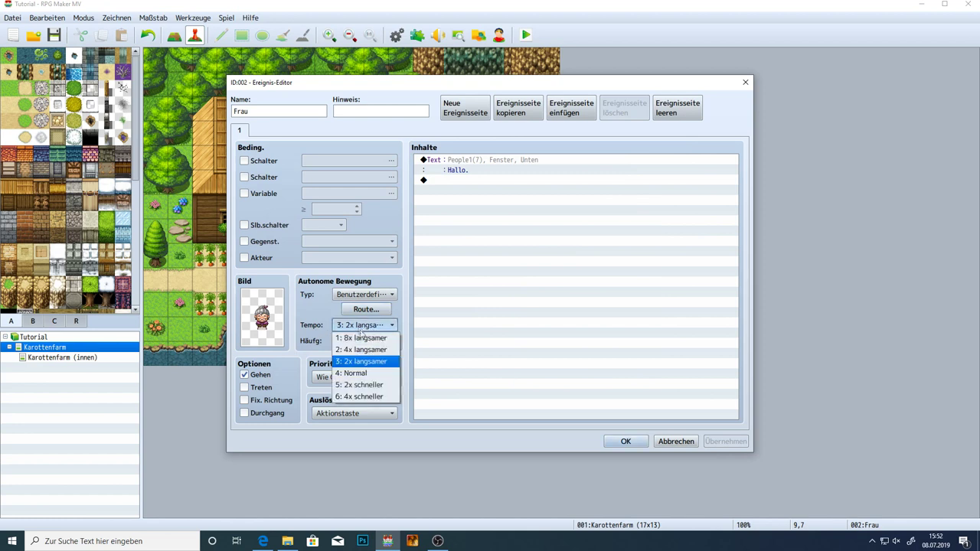
left_click(381, 364)
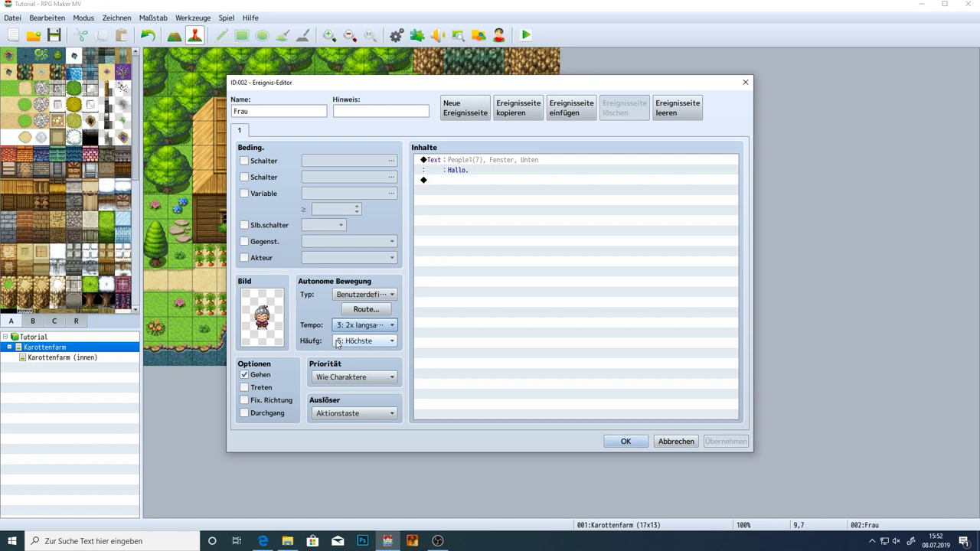
left_click(363, 342)
left_click(363, 343)
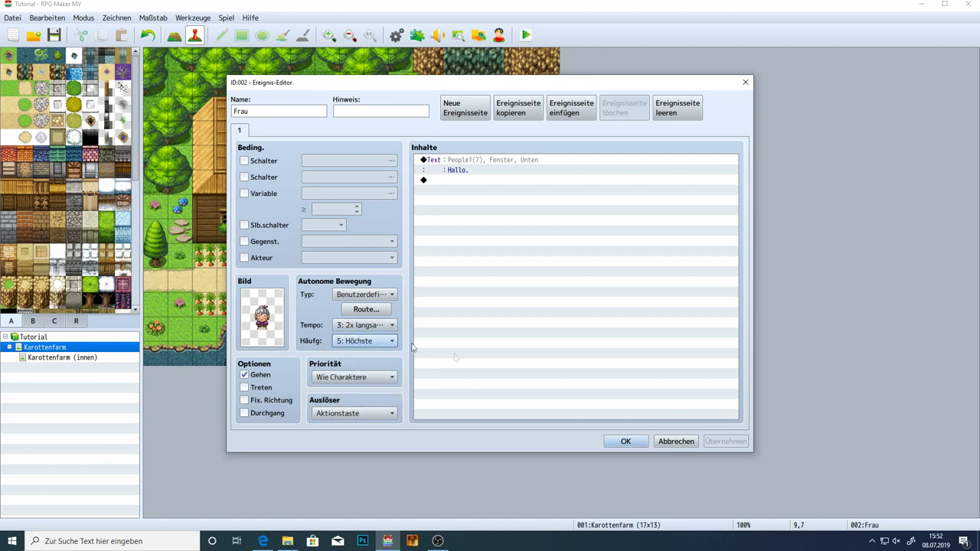
left_click(626, 442)
Move the player's start position to the path tile at 8,9 and start a playtest of the game
left_click_drag(375, 256, 351, 281)
left_click(526, 34)
key("Return")
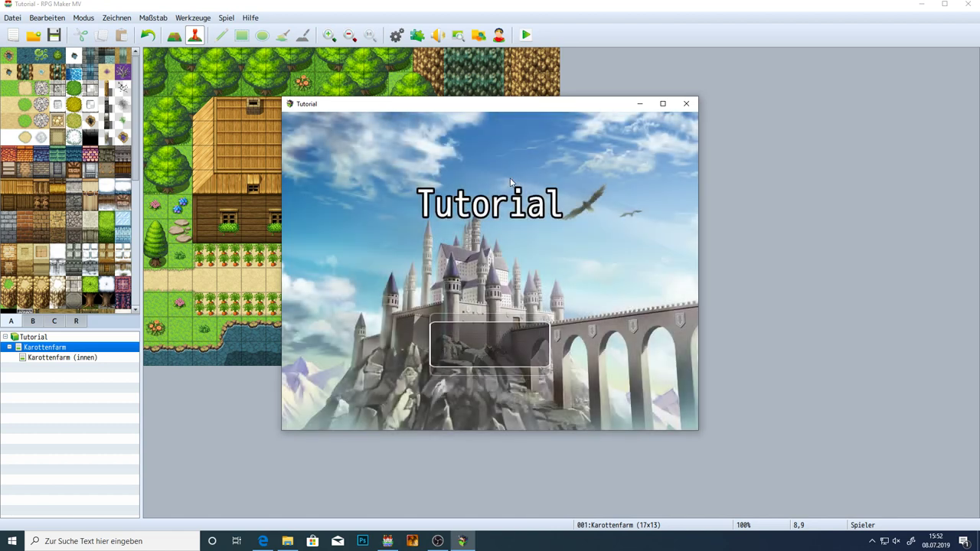
Begin a new game, watch the old woman walk her route, and close the playtest
key("Return")
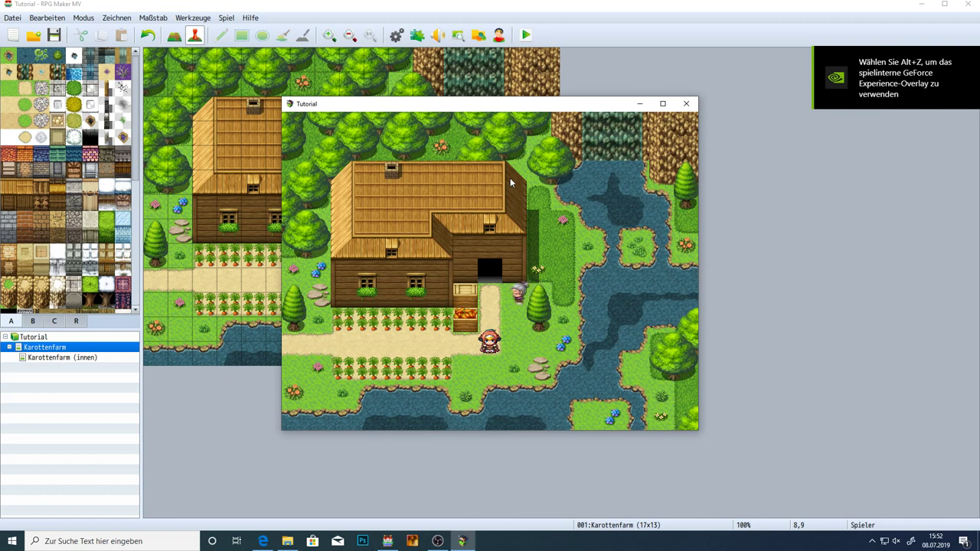
left_click(687, 105)
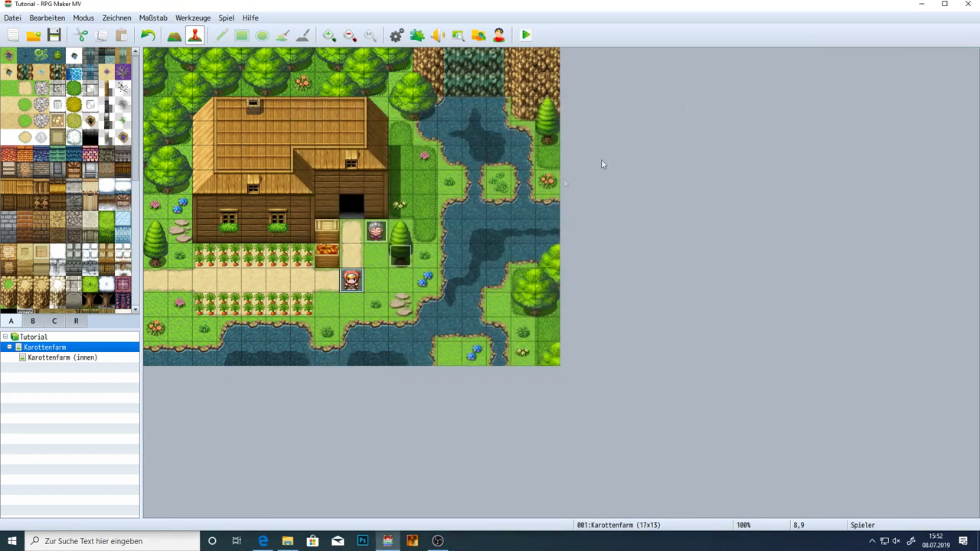
Set the Frau event's movement frequency to 3: Normal and accept the event
double_click(377, 227)
left_click(363, 340)
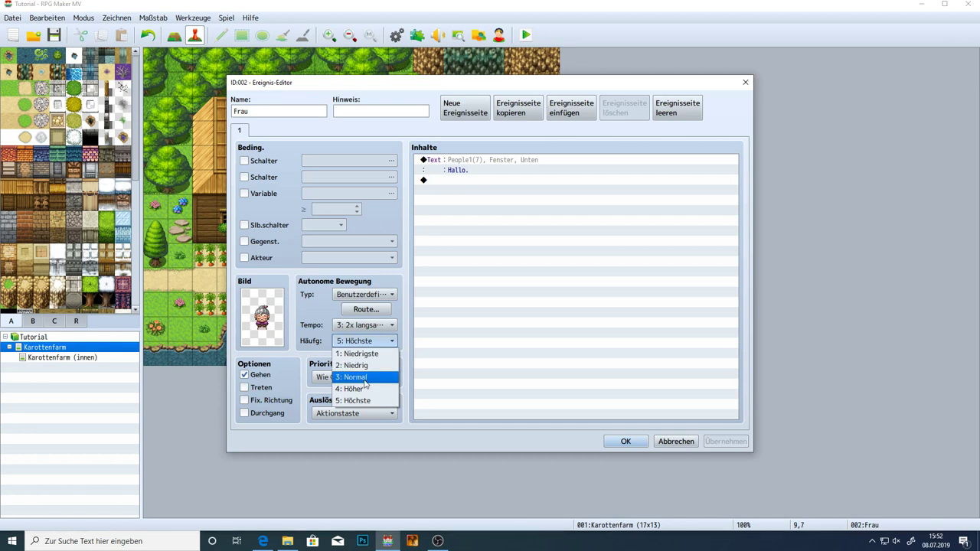
left_click(365, 377)
left_click(626, 441)
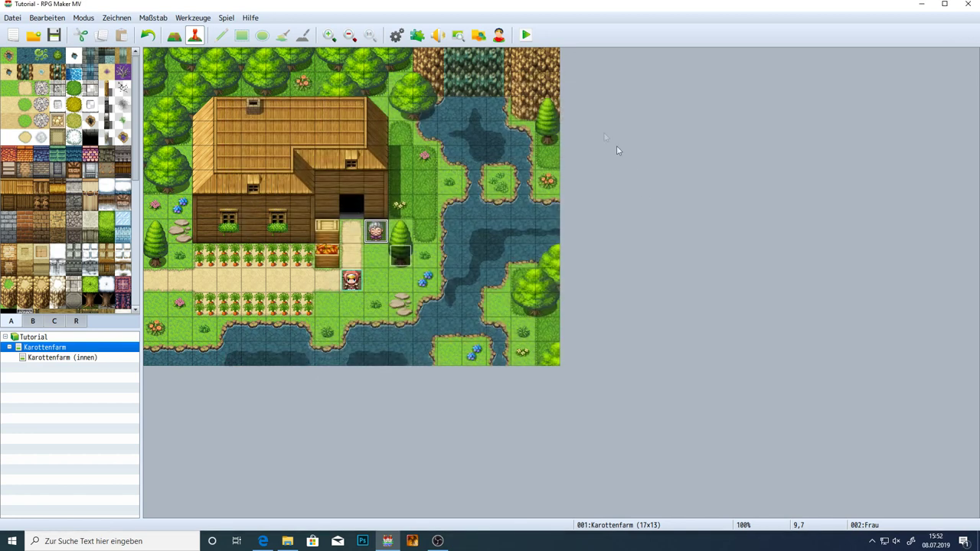
Playtest a new game to check how the woman walks at Normal frequency, and close the playtest
left_click(525, 34)
key("Return")
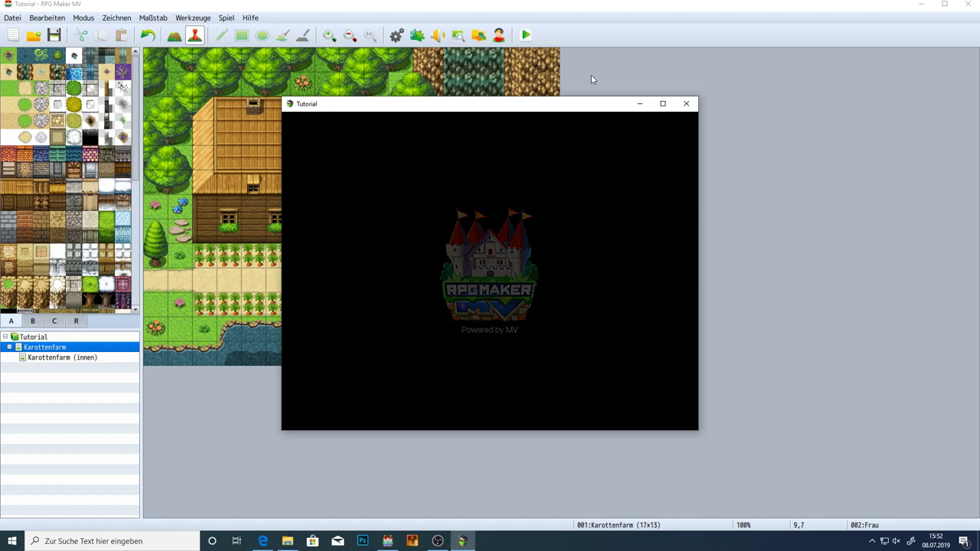
key("Return")
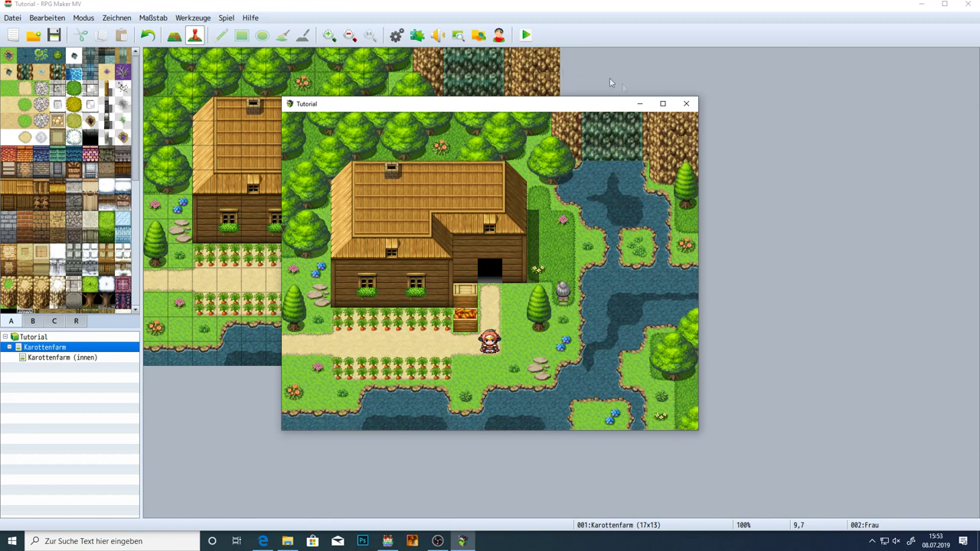
left_click(687, 104)
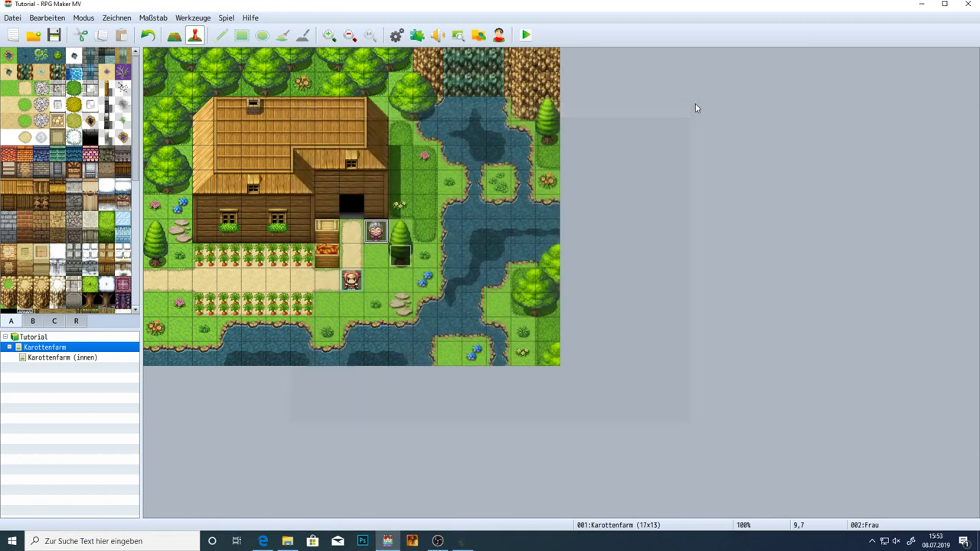
Change the Frau event's image to the front-facing dark-haired man in purple from People1, keeping the 3: Normal frequency, and accept the event
double_click(388, 237)
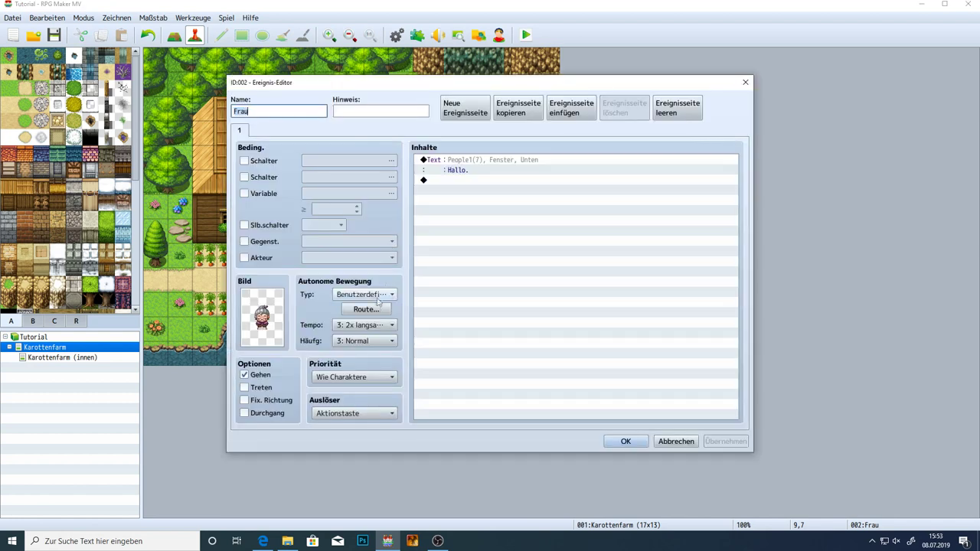
left_click(368, 341)
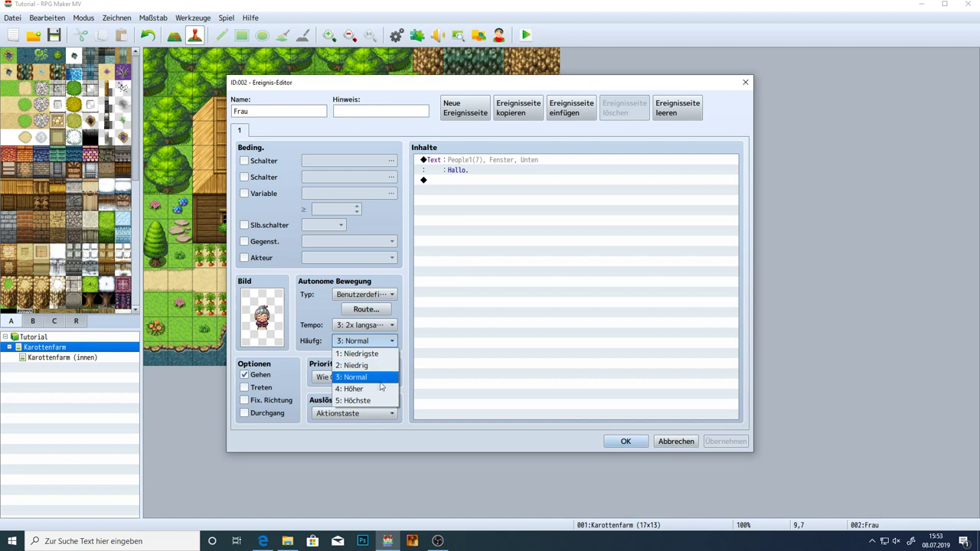
left_click(374, 377)
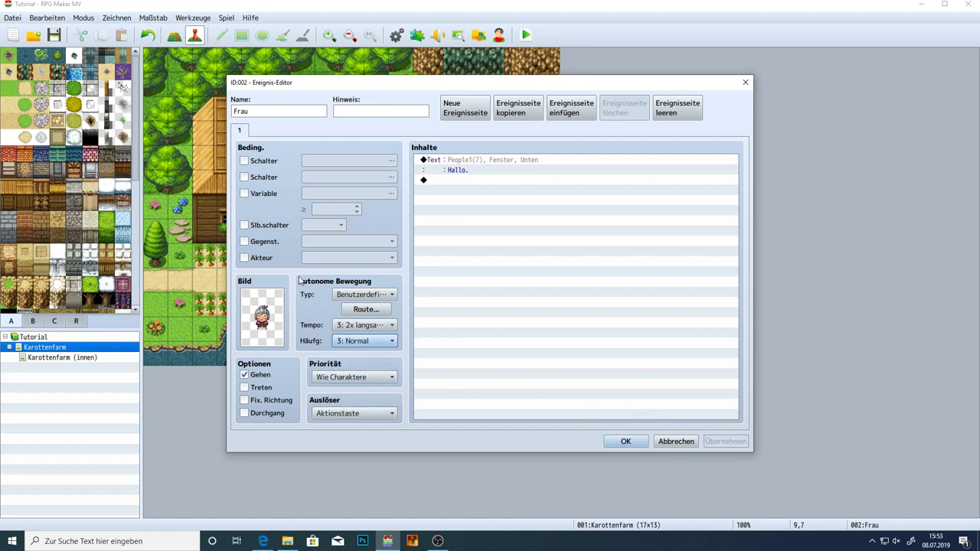
mouse_move(355, 284)
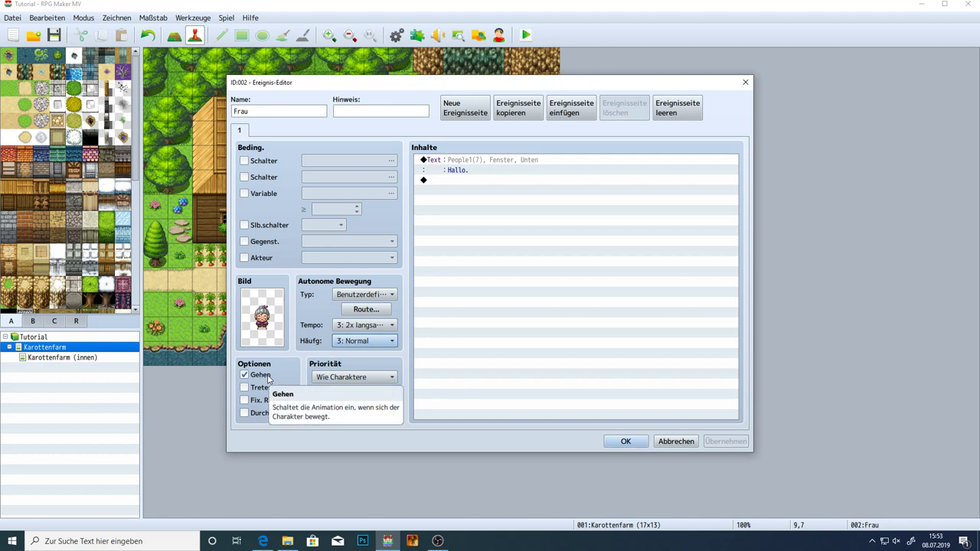
double_click(272, 330)
left_click(447, 245)
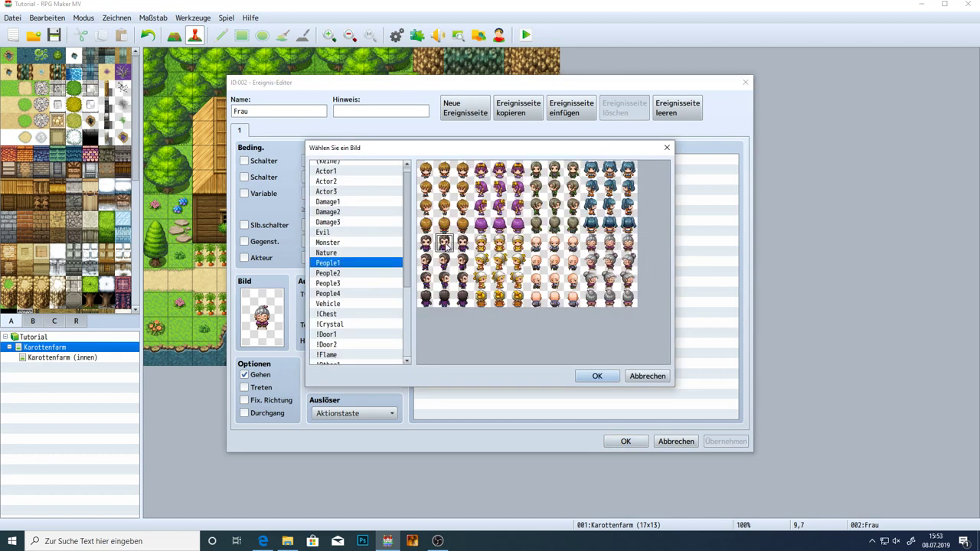
double_click(446, 245)
left_click(723, 441)
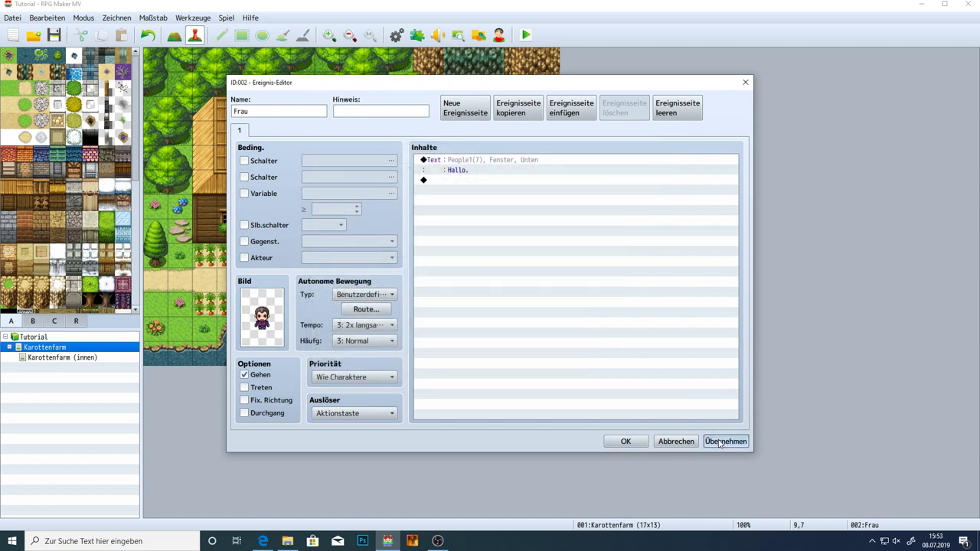
left_click(622, 444)
Playtest a new game to see the dark-haired man walk the route, and close the playtest
left_click(534, 40)
key("Return")
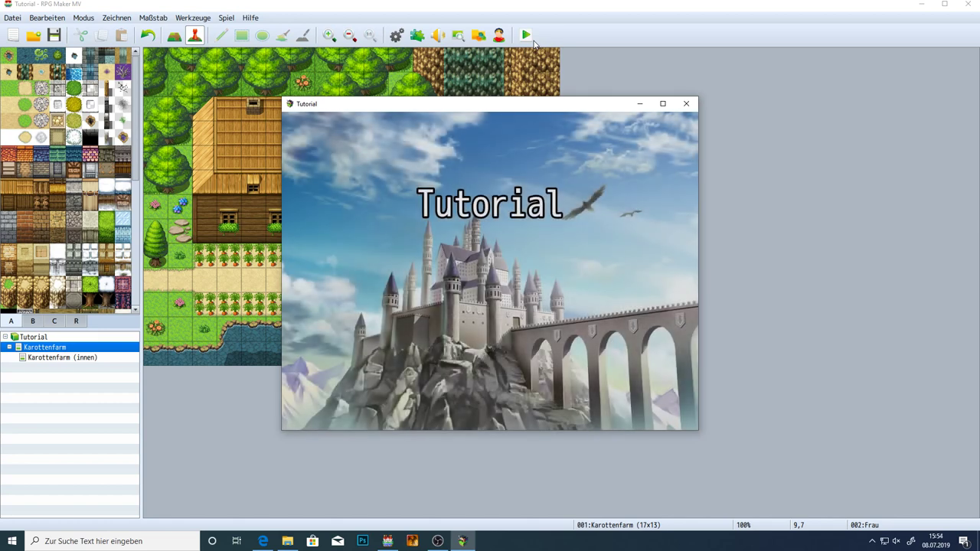
key("Return")
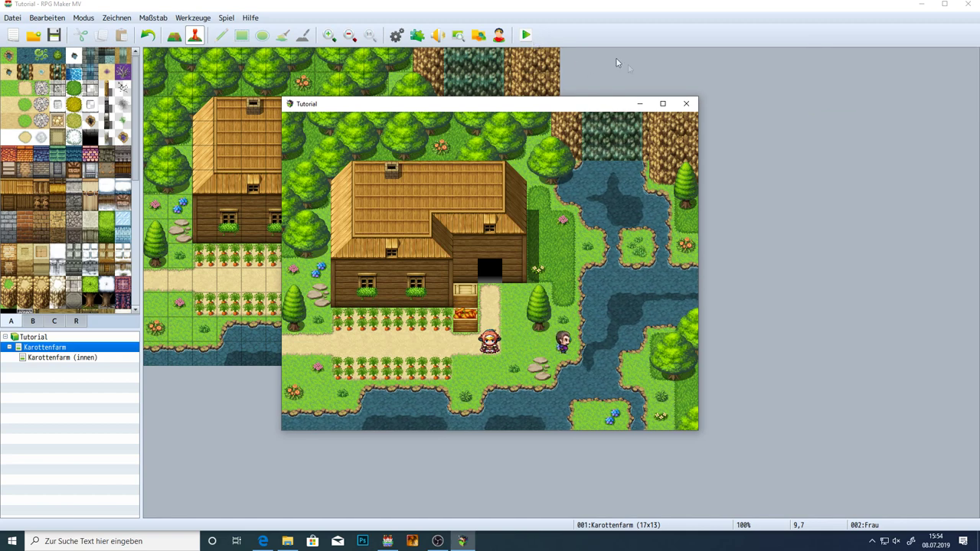
left_click(686, 104)
Set the Frau event's frequency to 5: Höchste, turn off its Gehen option, and accept the event
double_click(376, 230)
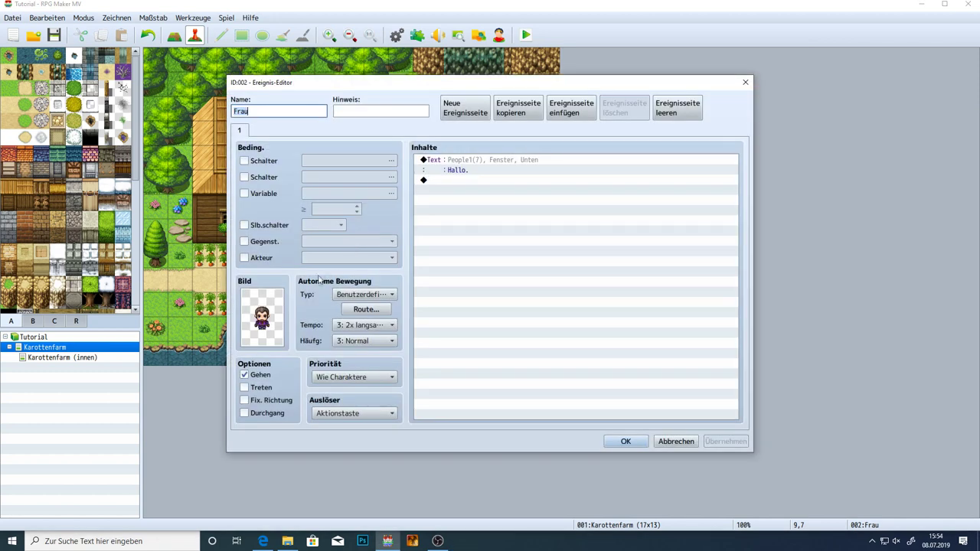
left_click(363, 340)
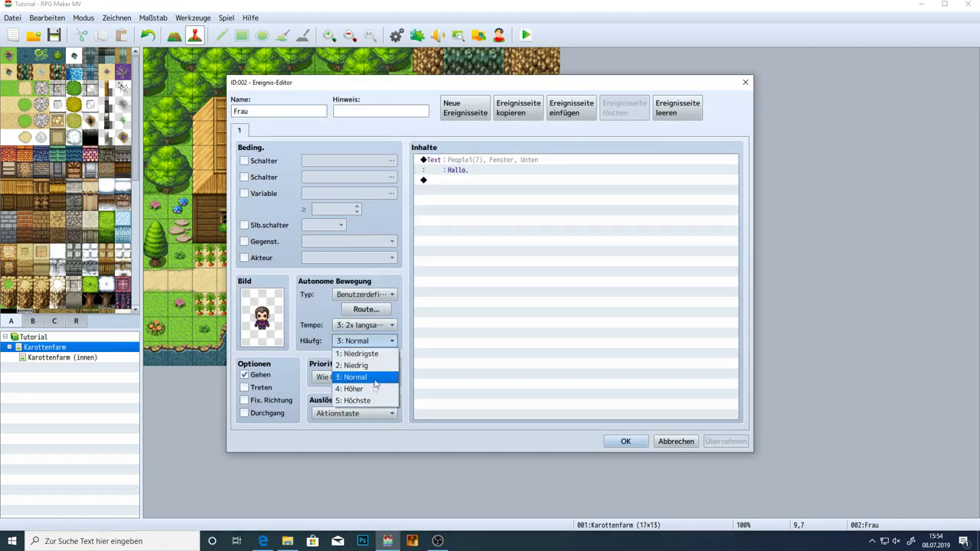
left_click(374, 401)
left_click(245, 375)
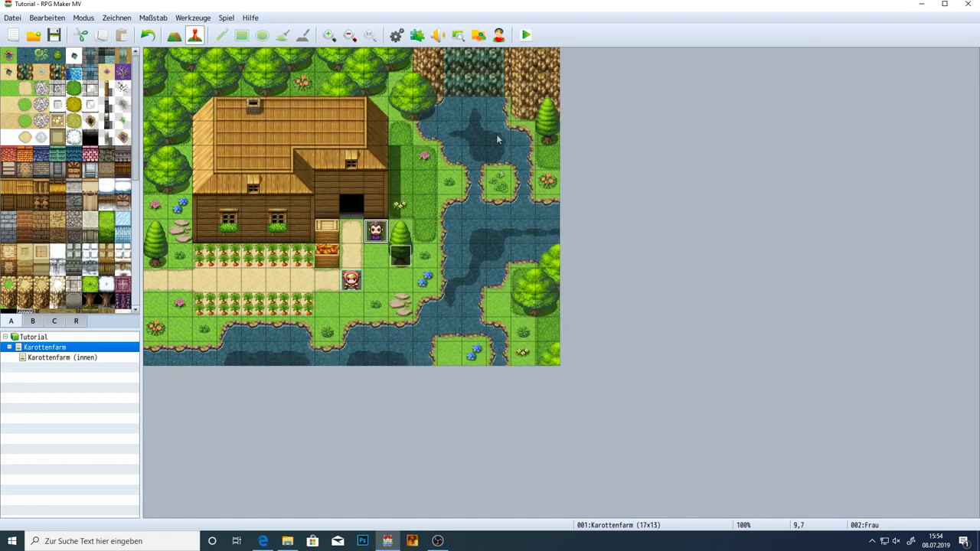
left_click(626, 441)
Playtest the route with the walking animation off, moving the player up the path, and close the playtest
left_click(524, 36)
key("Return")
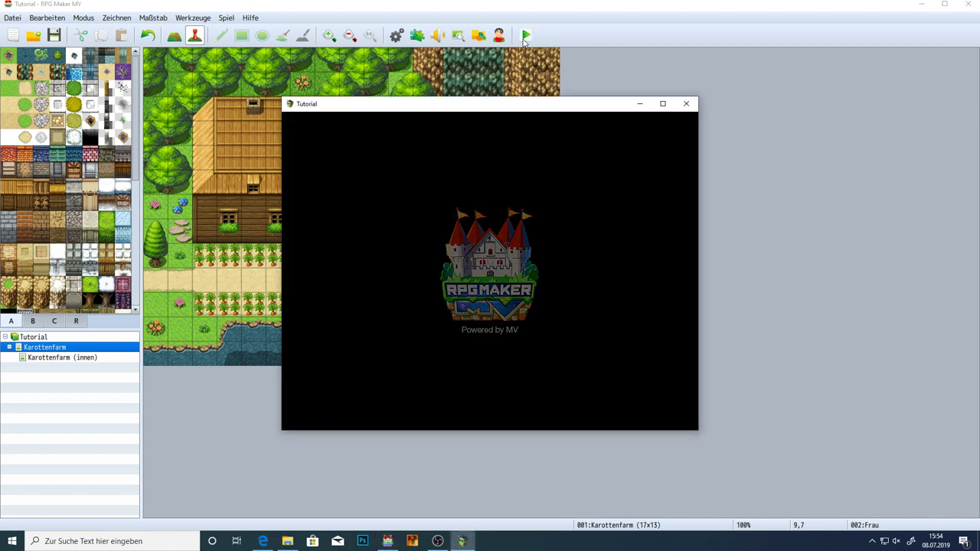
key("Return")
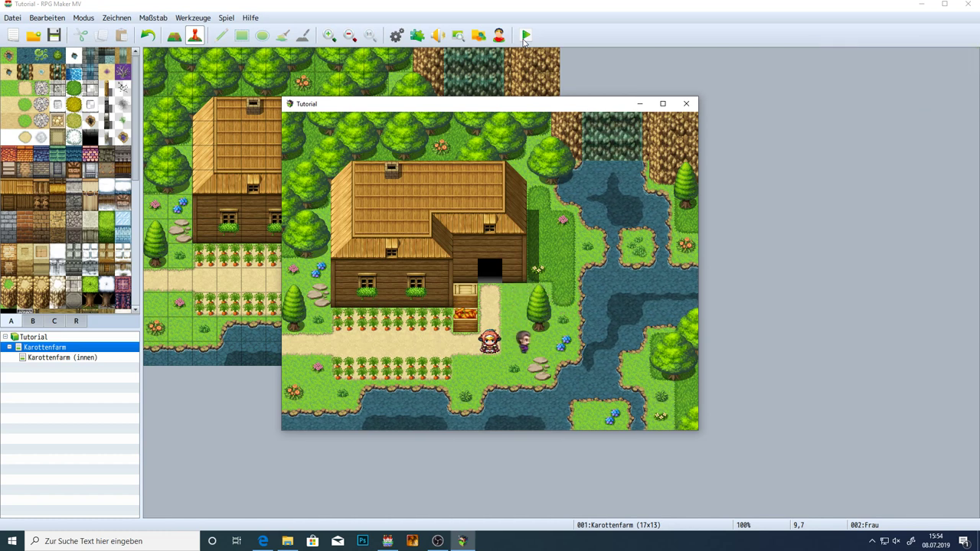
key("Up")
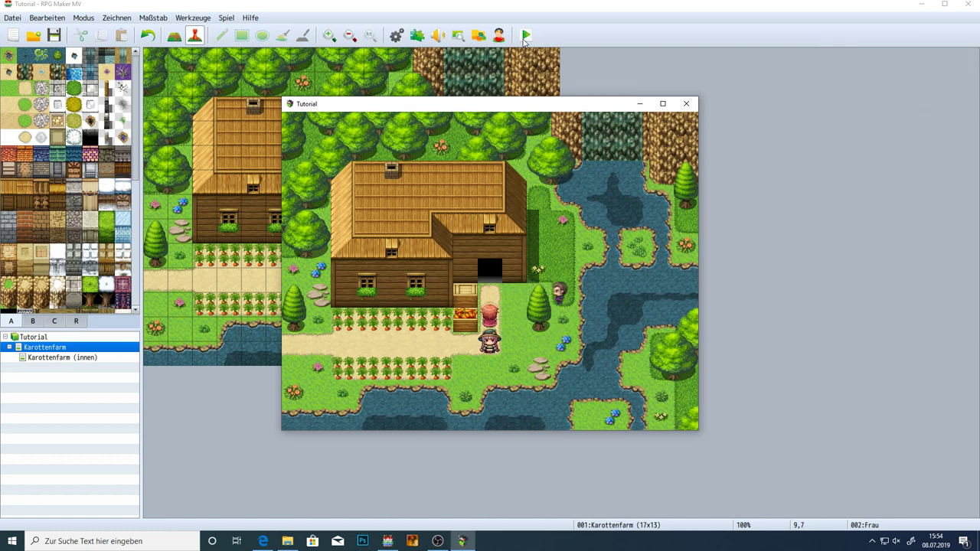
left_click(692, 105)
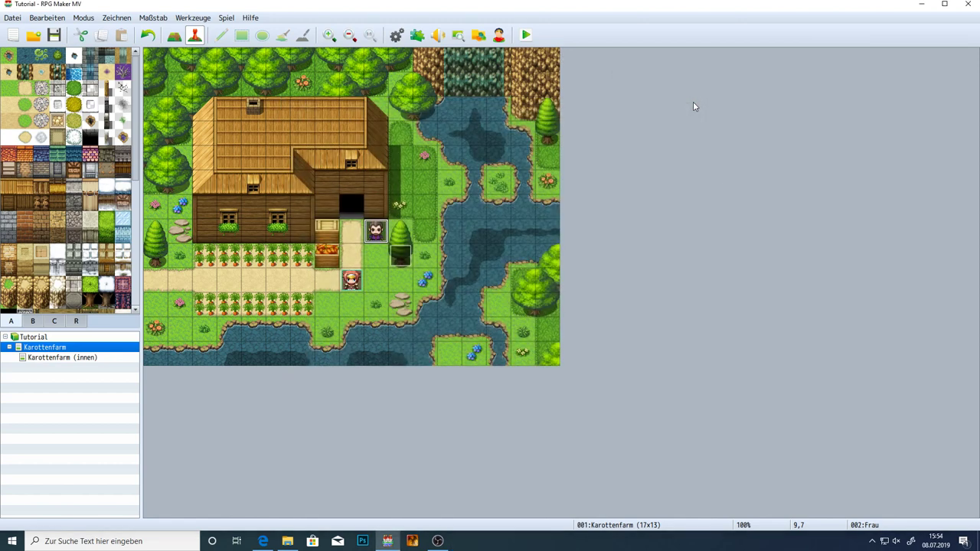
Turn Gehen back on for the Frau event, enable Treten, set its movement type to Fest, and accept the event
double_click(375, 232)
left_click(245, 375)
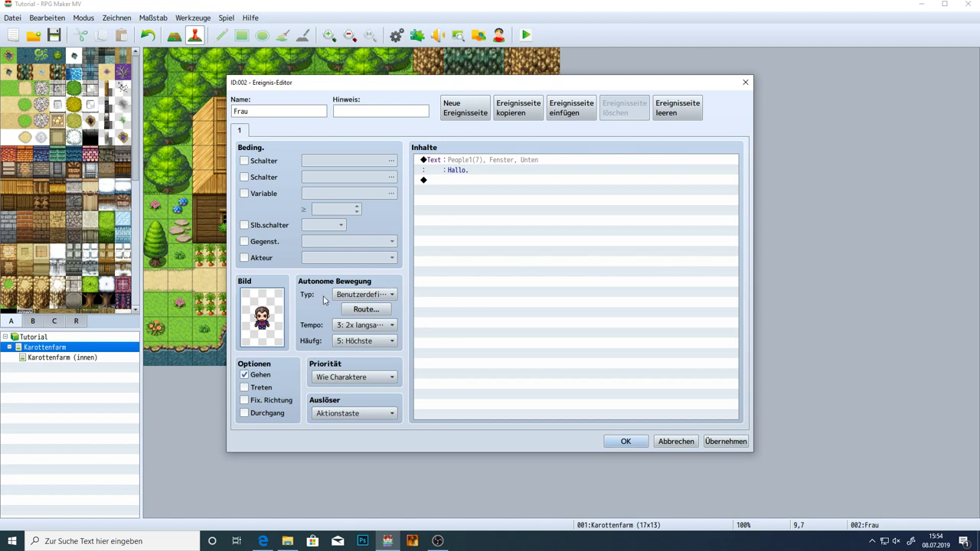
mouse_move(262, 377)
left_click(244, 387)
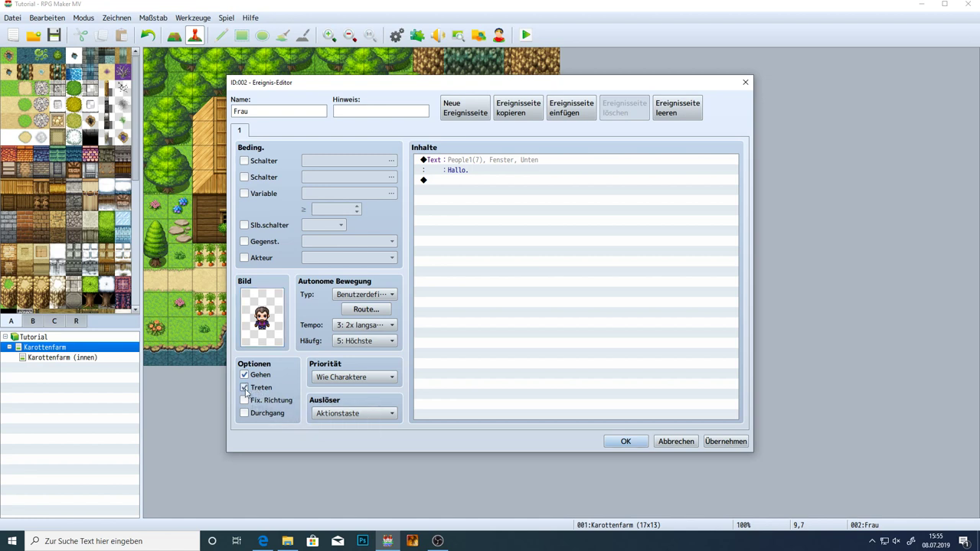
left_click(365, 294)
left_click(343, 306)
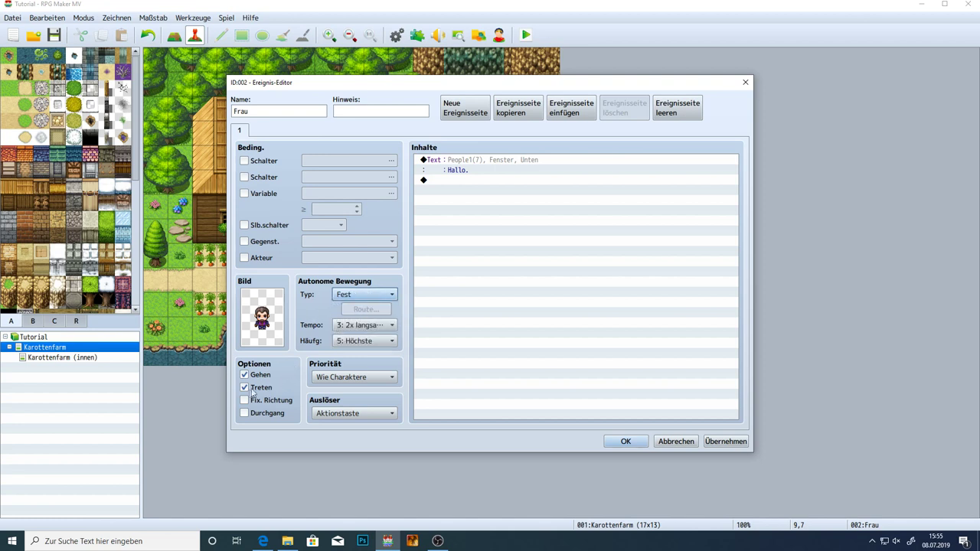
left_click(616, 442)
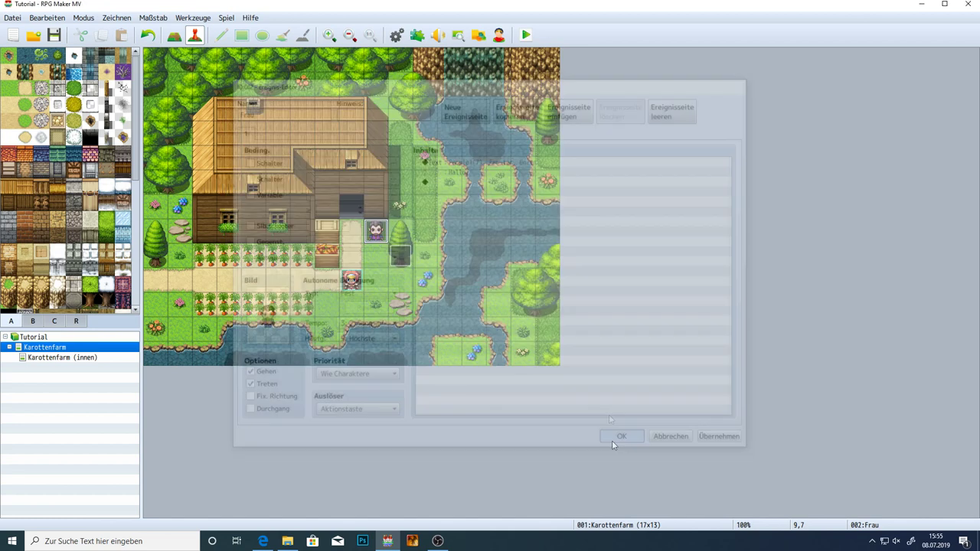
Playtest the stepping animation, walk the player up the path to stand beside the man, and close the playtest
left_click(523, 35)
key("Return")
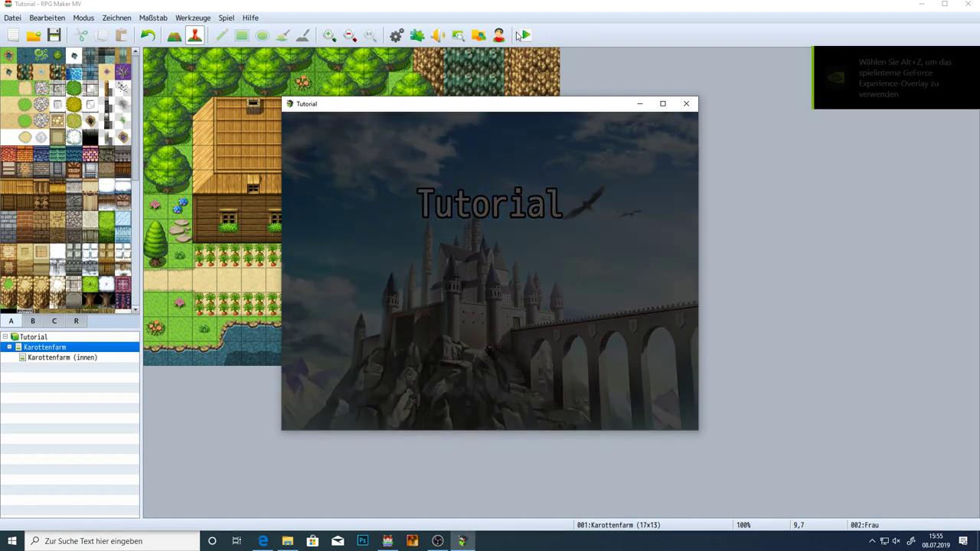
key("Up")
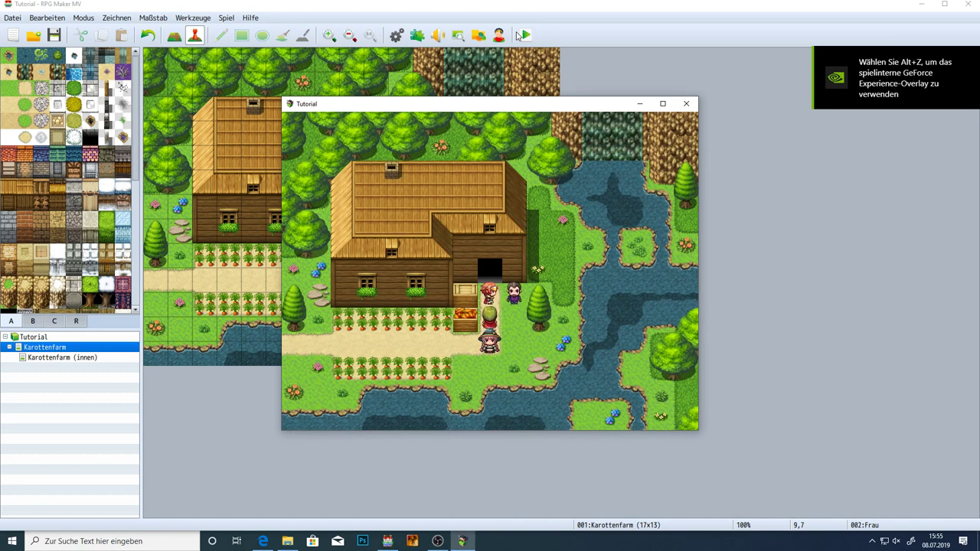
left_click(686, 103)
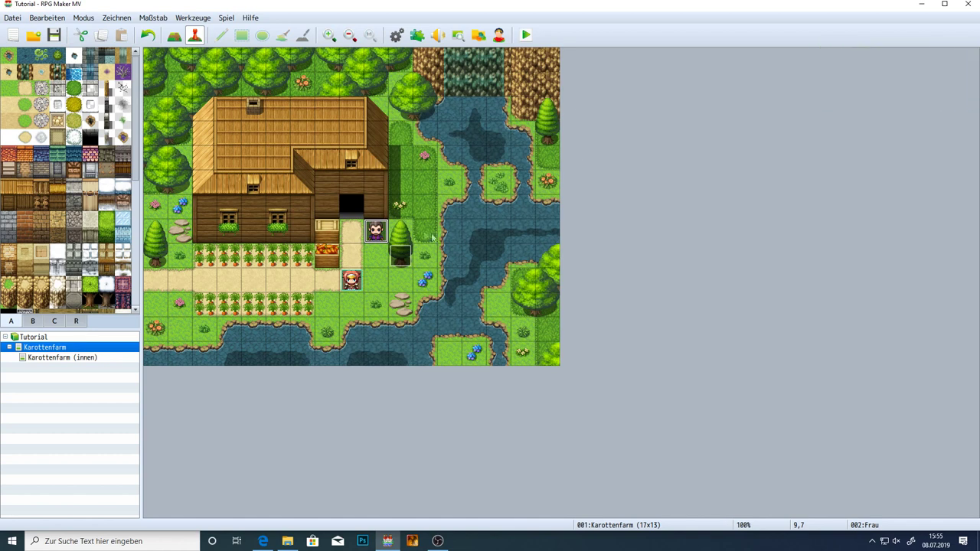
Move the Frau event down to tile 9,8 and change its image to the left-facing pose of the dark-haired man
left_click_drag(381, 234, 379, 255)
double_click(379, 256)
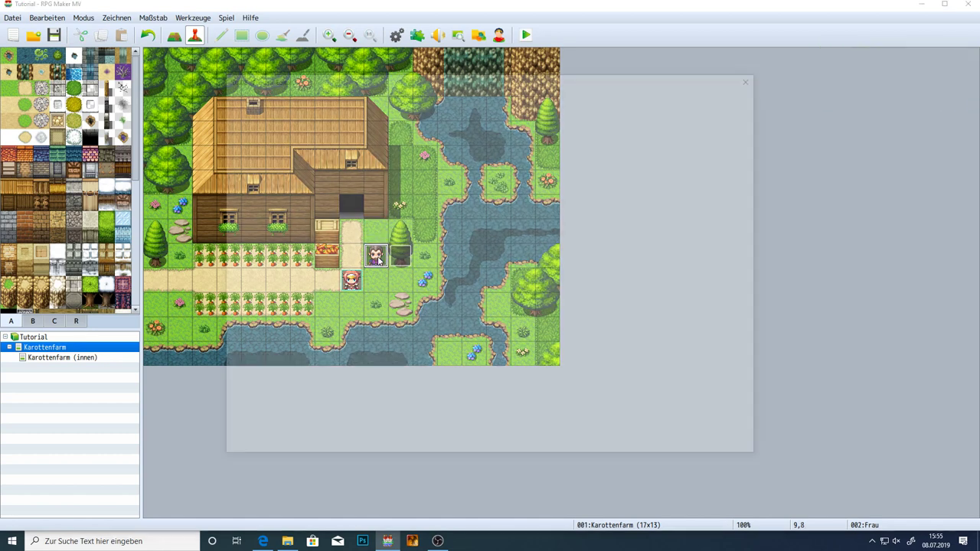
double_click(249, 306)
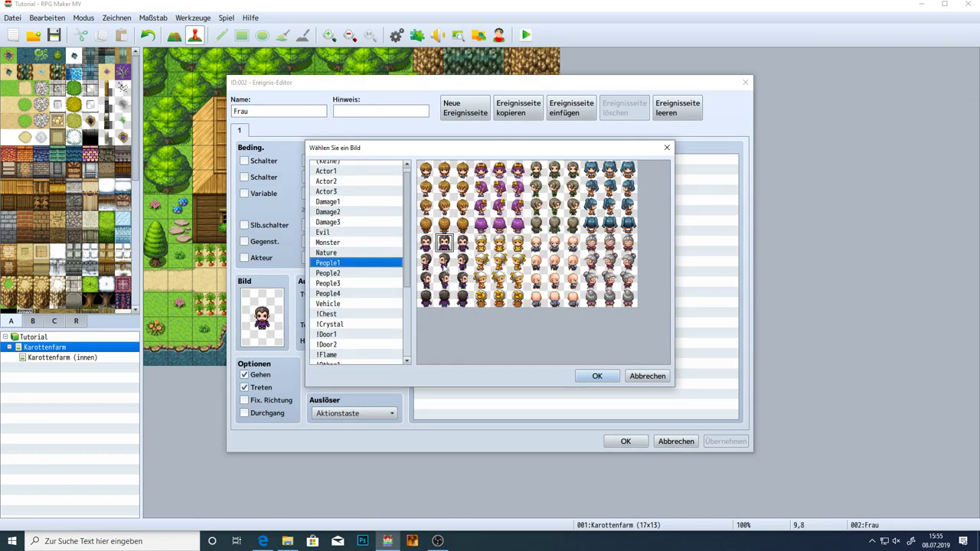
left_click(598, 376)
left_click(626, 441)
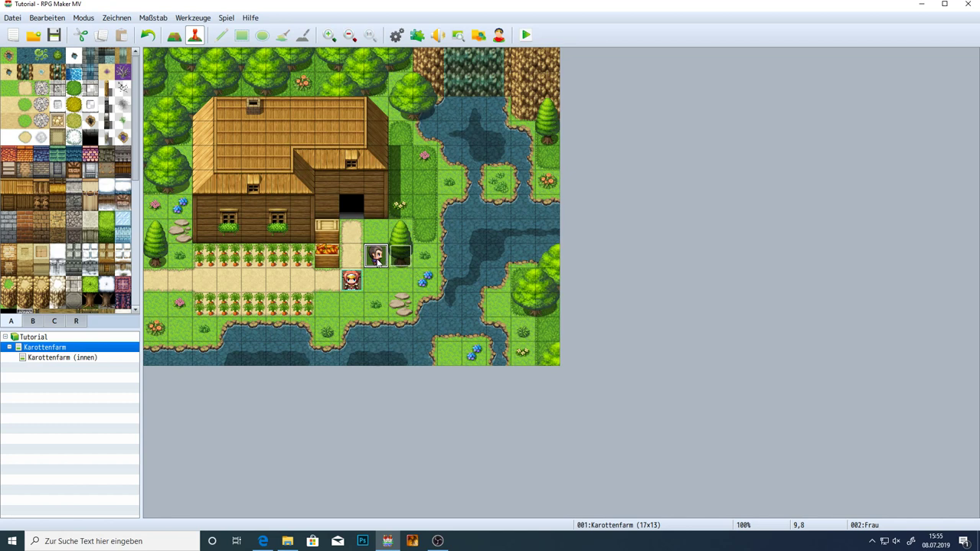
Change the Frau event's image to the right-facing pose of the dark-haired man in People1, and accept the event
double_click(377, 259)
double_click(265, 320)
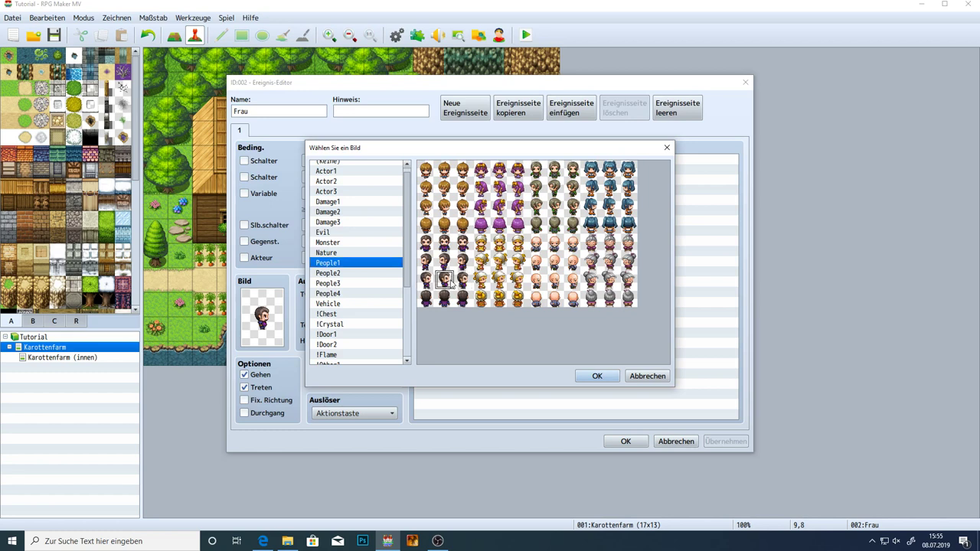
left_click(605, 376)
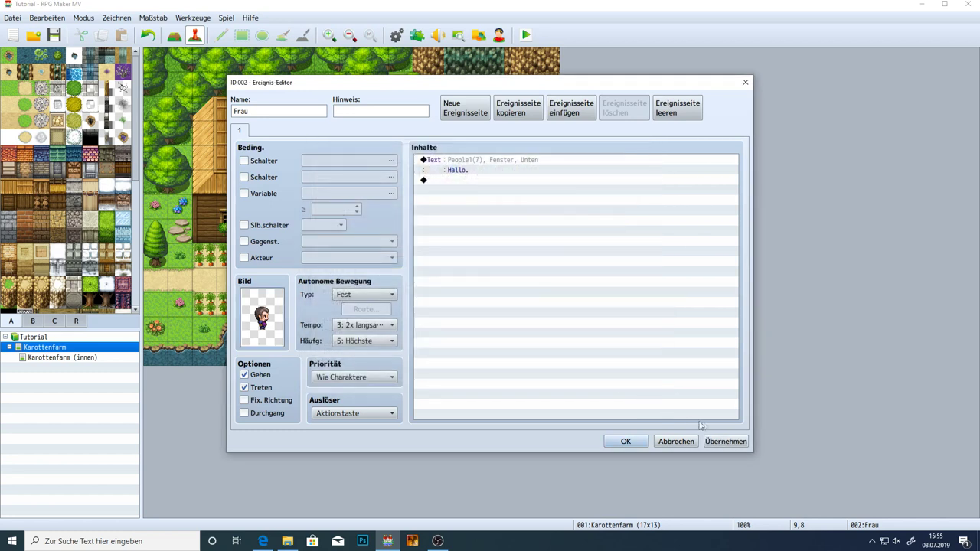
left_click(625, 441)
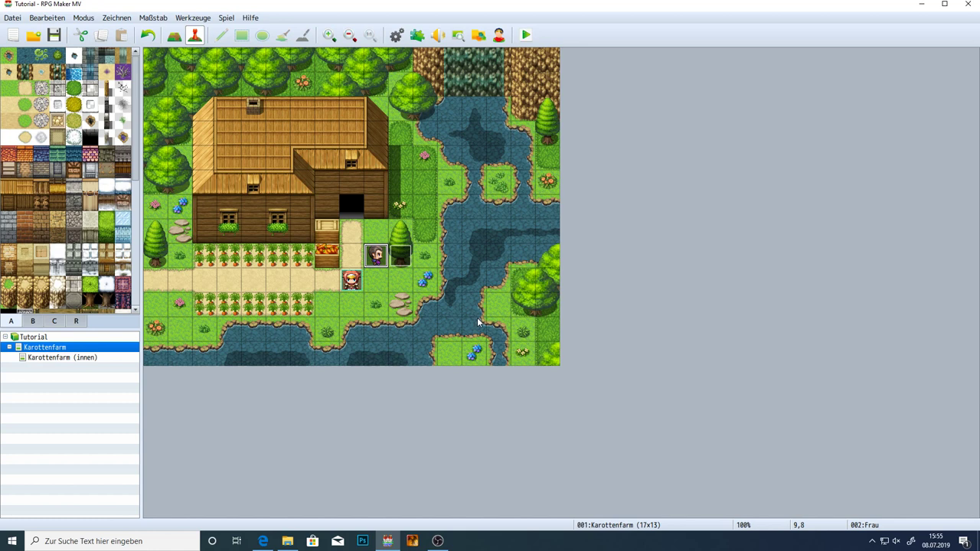
Turn off Treten for the Frau event, enable Fix. Richtung, and accept the event
mouse_move(377, 257)
left_mouse_down()
mouse_move(401, 321)
mouse_move(375, 258)
left_mouse_up()
mouse_move(376, 258)
left_mouse_down()
mouse_move(279, 282)
mouse_move(377, 258)
left_mouse_up()
double_click(380, 258)
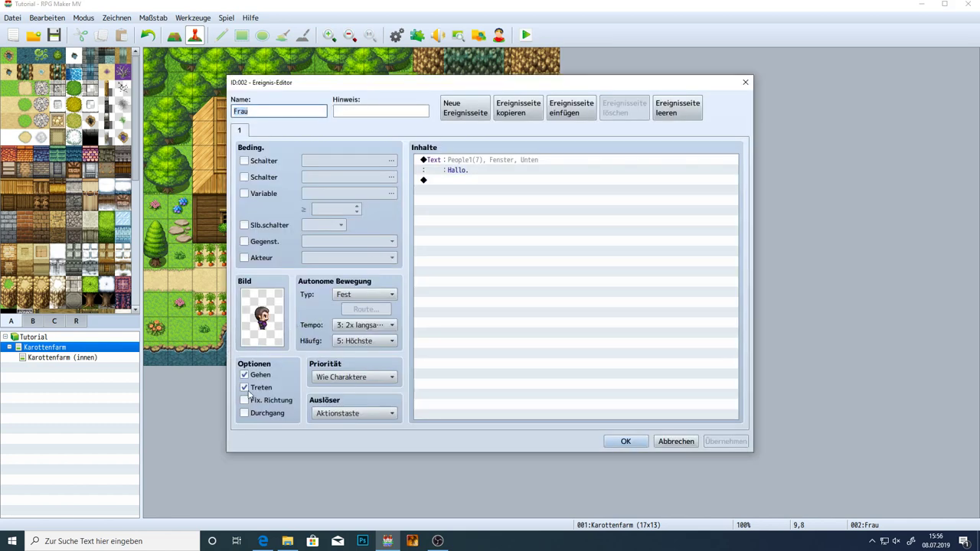
left_click(244, 388)
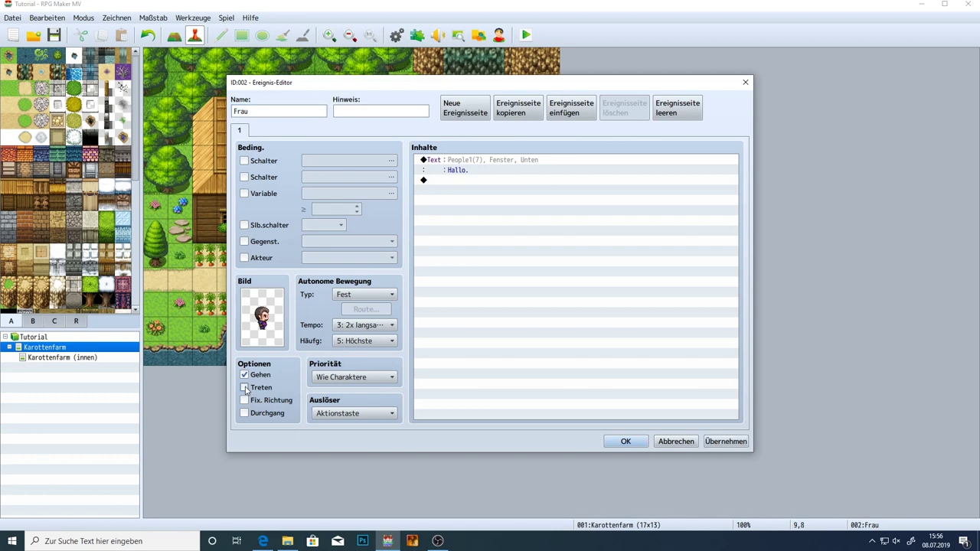
left_click(724, 442)
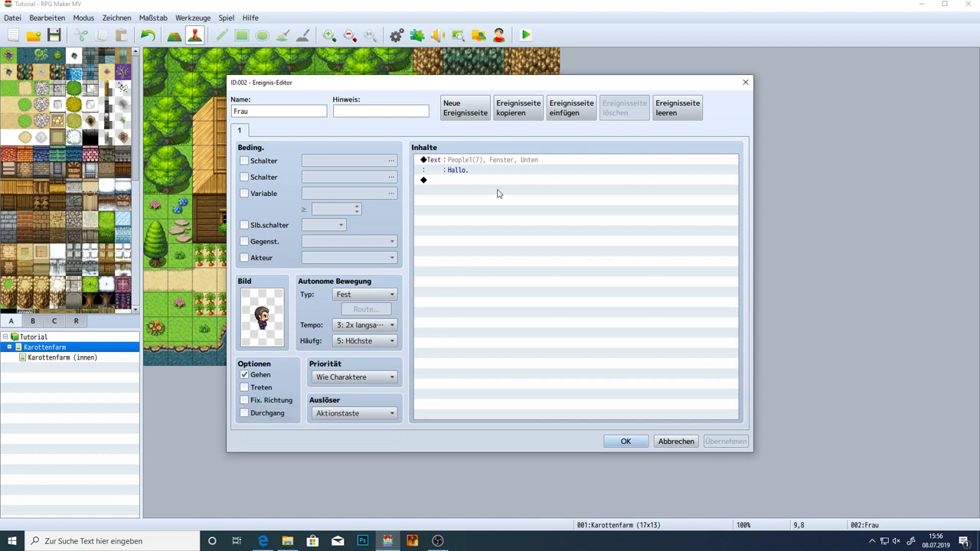
left_click(246, 401)
left_click(626, 442)
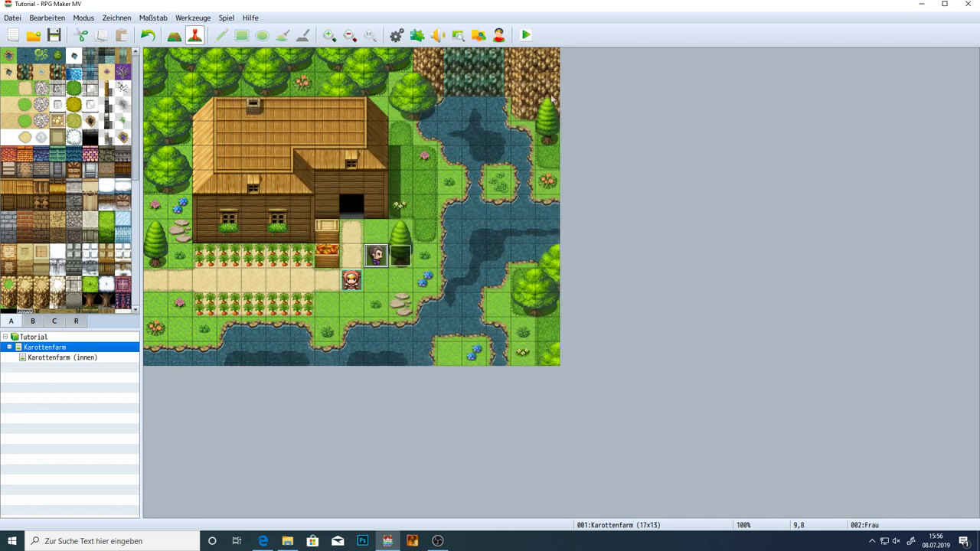
Playtest the fixed direction by talking to the man from the tile above him, walk away, and close the playtest
left_click(526, 35)
key("Return")
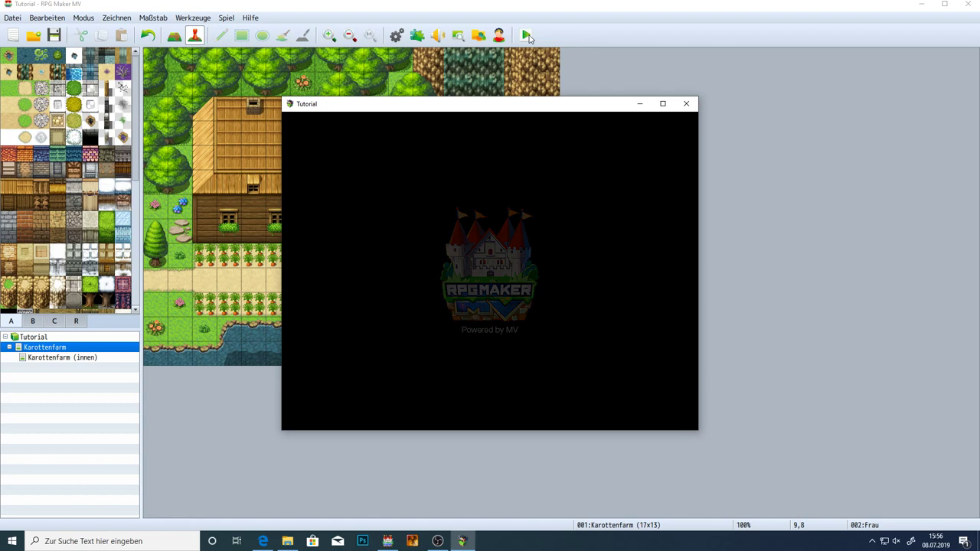
key("Return")
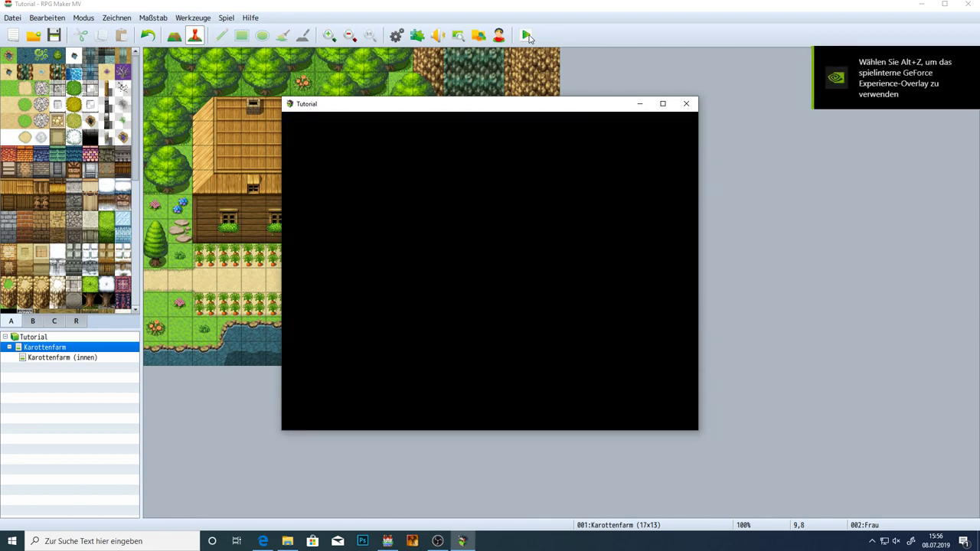
key("Return")
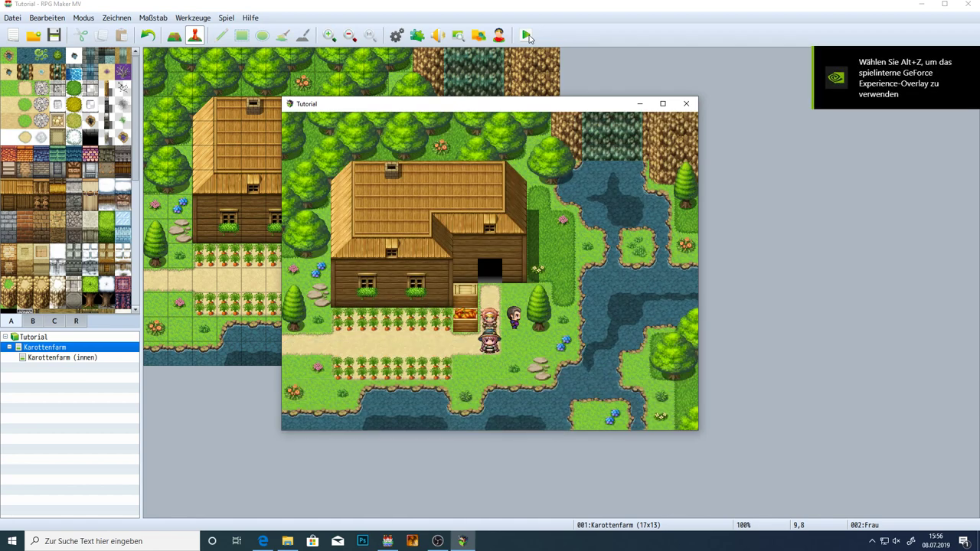
key("Return")
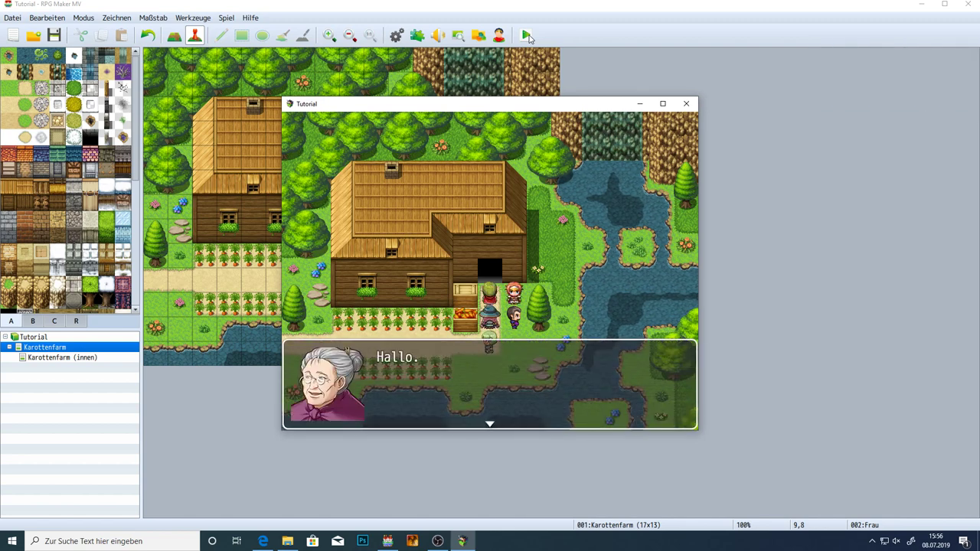
key("Return")
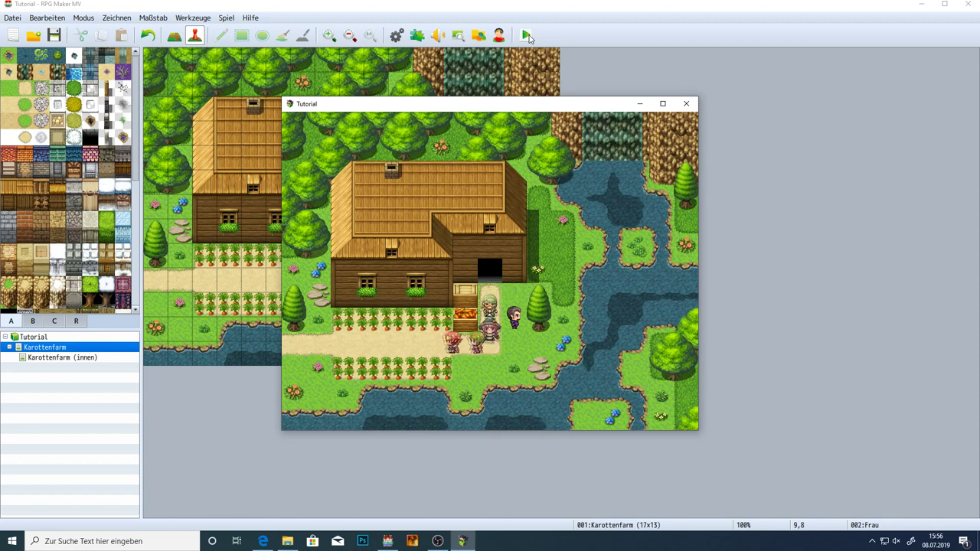
left_click(686, 104)
Turn off Fix. Richtung for the Frau event, change its image to the front-facing old woman in People1, and accept the event
double_click(376, 255)
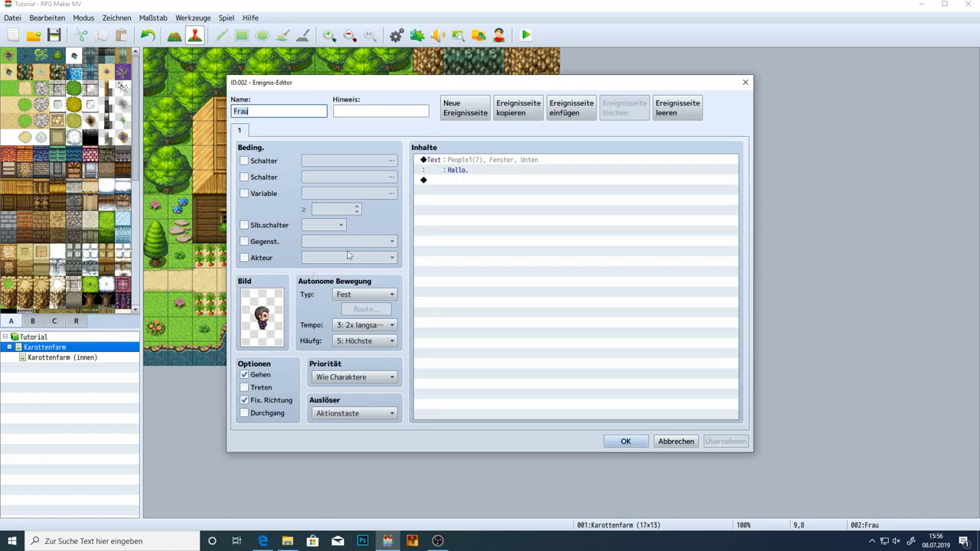
left_click(245, 400)
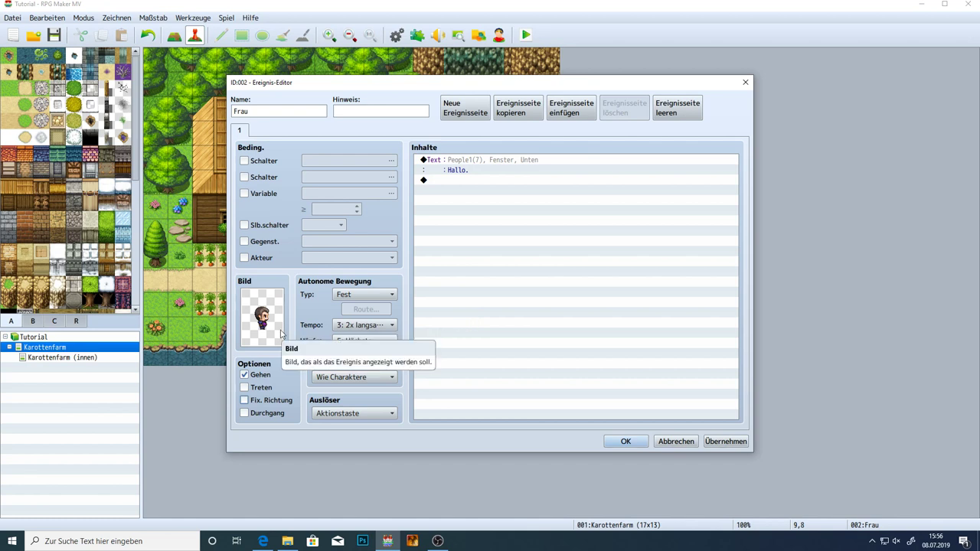
double_click(255, 320)
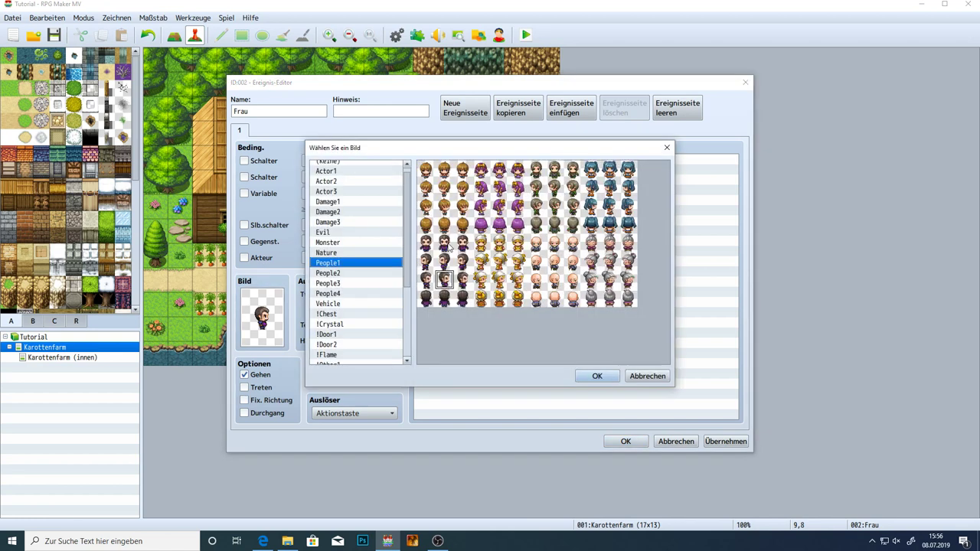
double_click(607, 249)
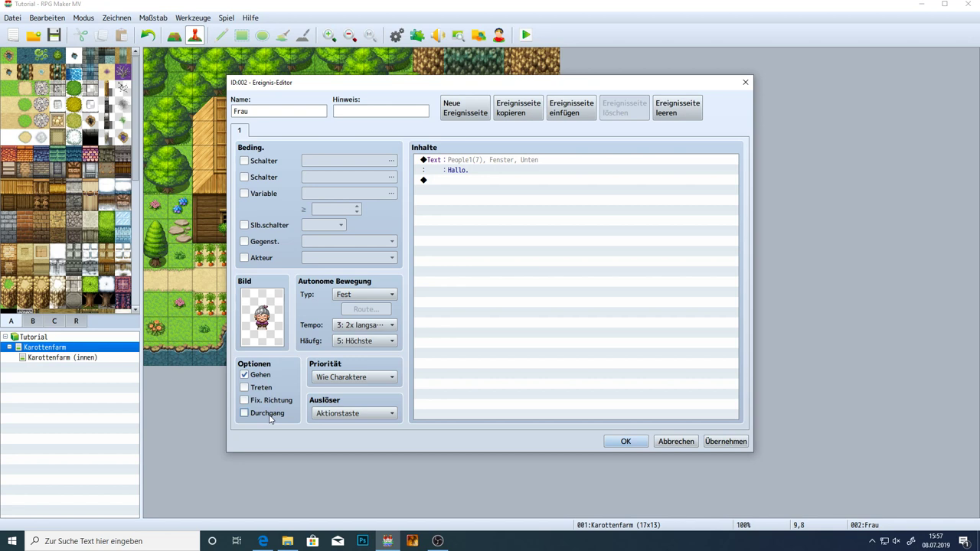
left_click(626, 442)
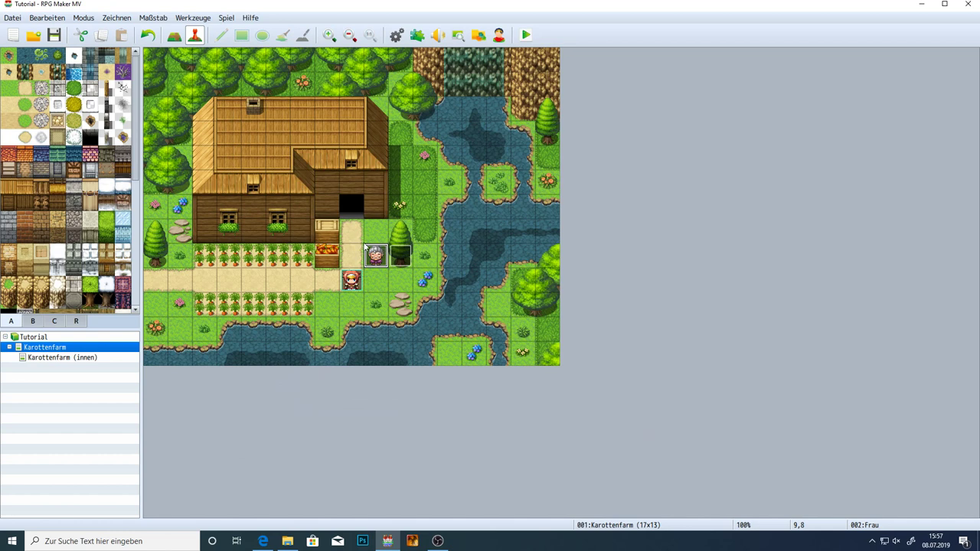
Turn off Durchgang for the Frau event, set its priority to Unter Charakteren, and accept the event
double_click(376, 255)
left_click(245, 413)
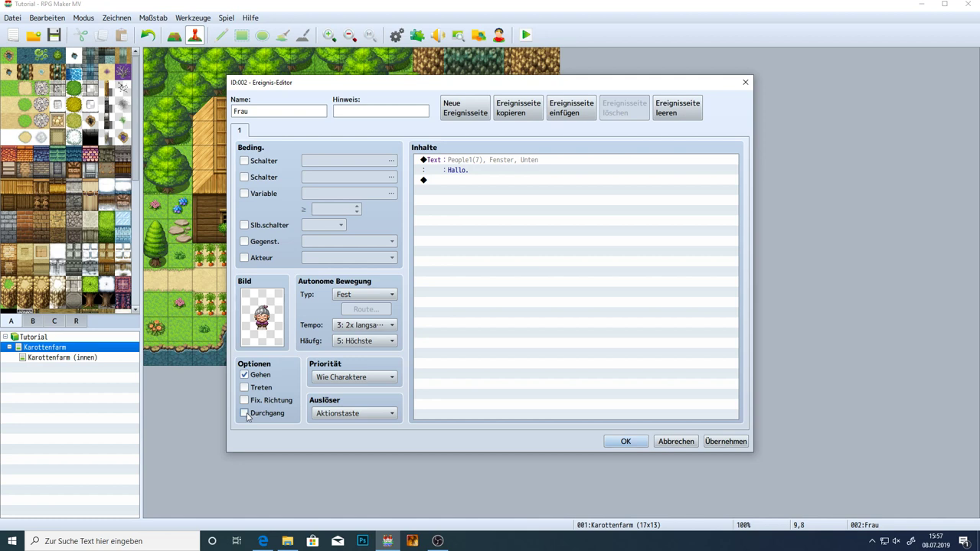
left_click(720, 442)
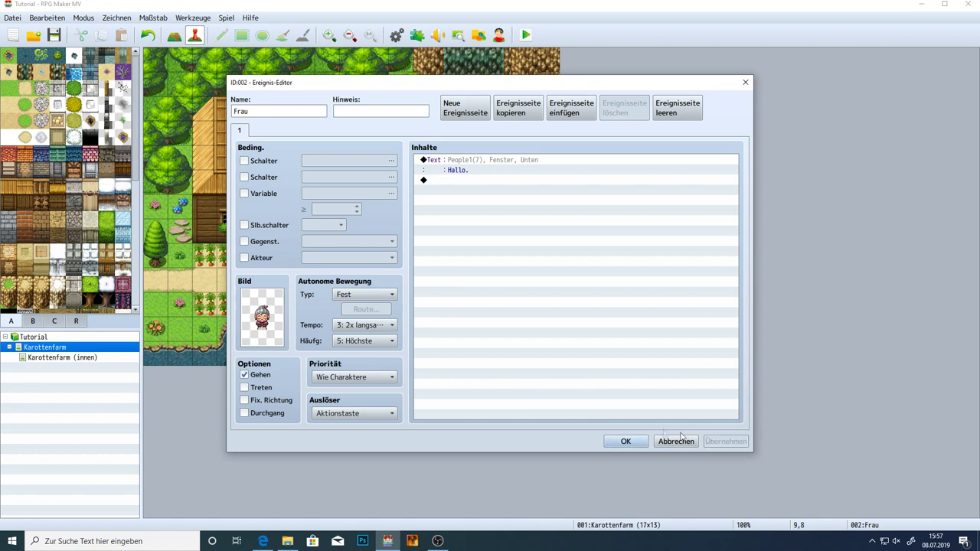
left_click(332, 378)
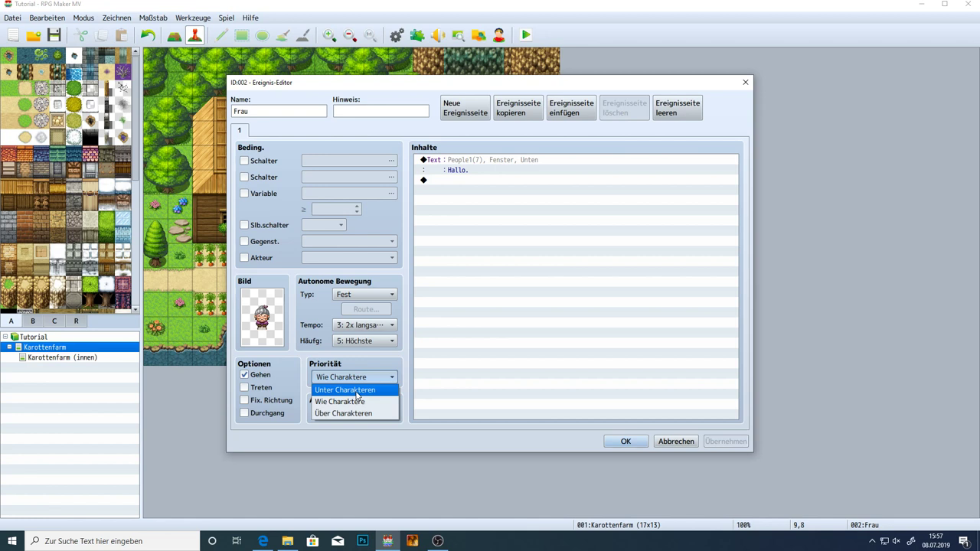
left_click(357, 392)
left_click(633, 438)
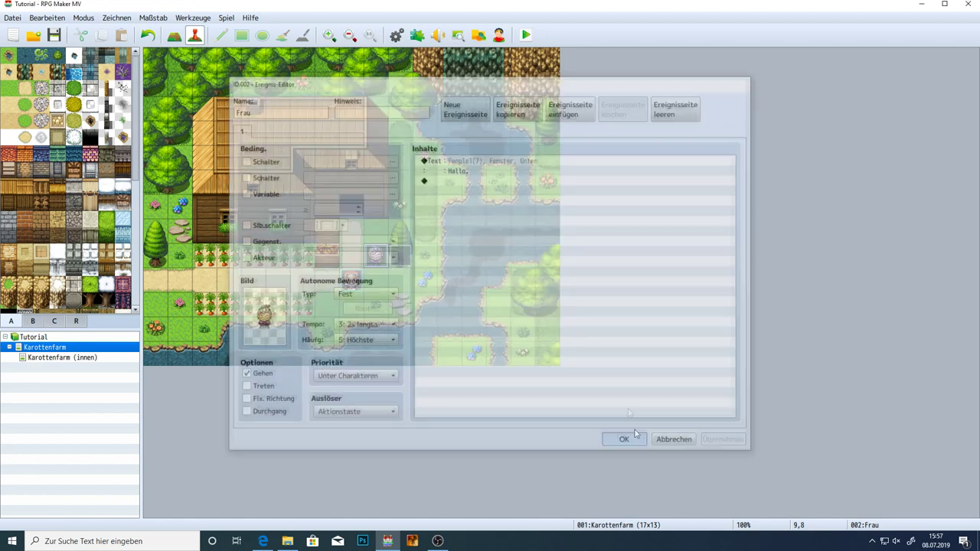
Playtest the Unter Charakteren priority by walking the party over the old woman's tile, and close the playtest
left_click(527, 36)
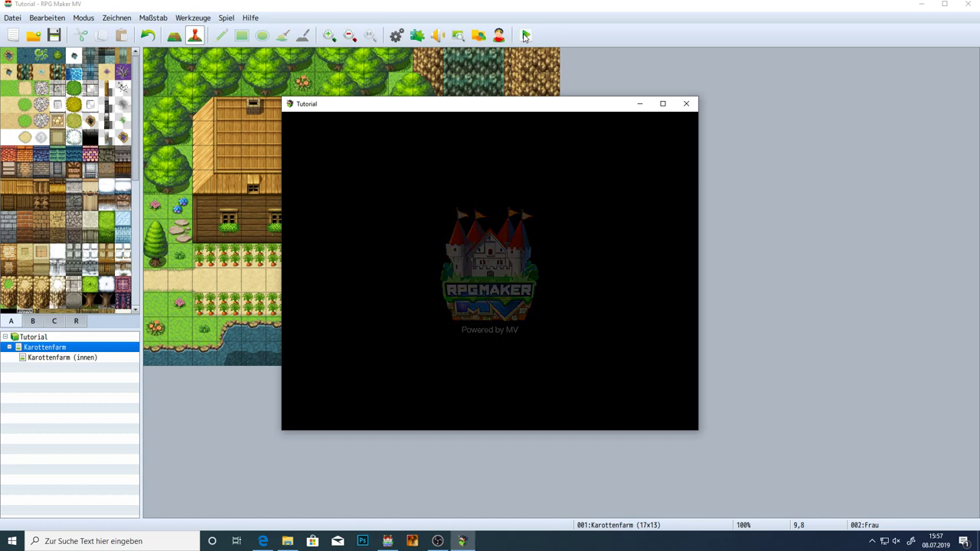
key("Return")
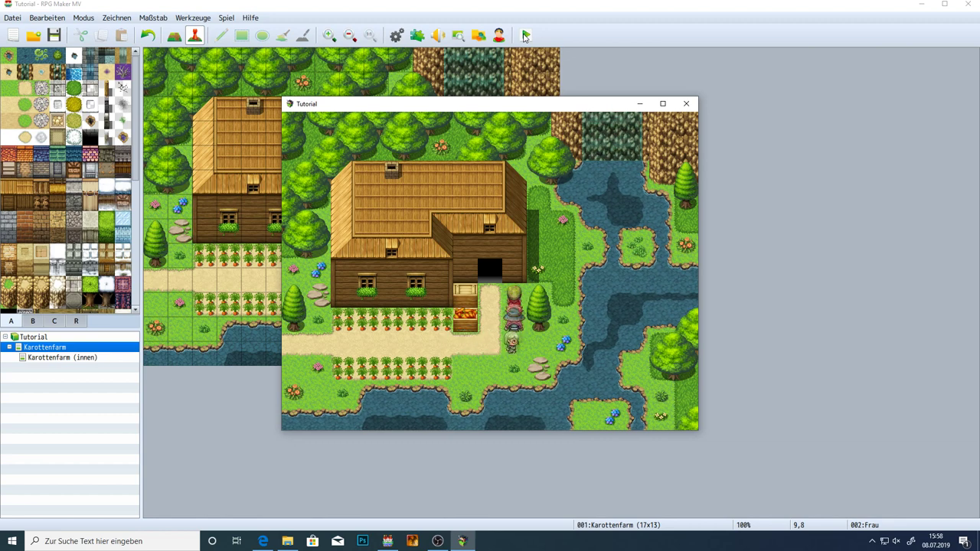
left_click(687, 103)
Set the Frau event's priority to Über Charakteren and accept the event
double_click(376, 255)
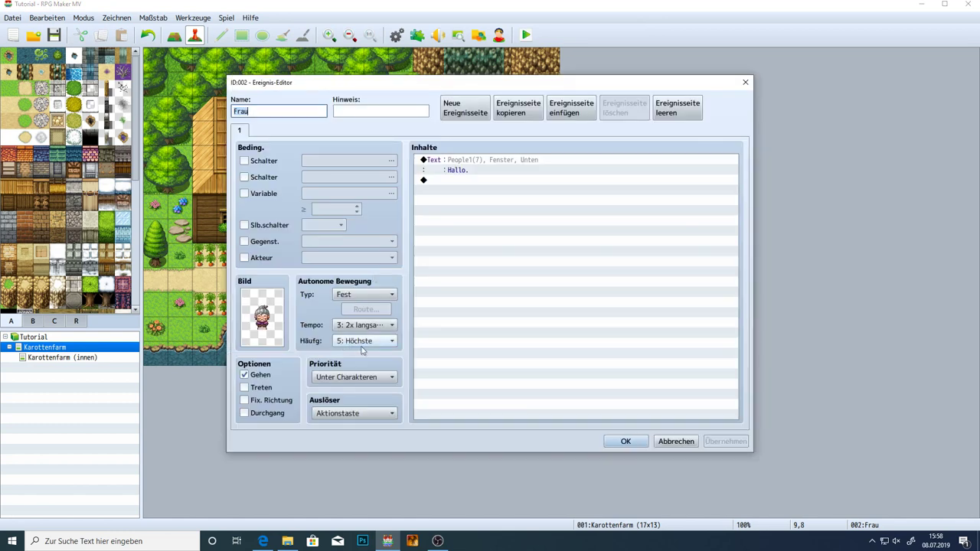
left_click(365, 378)
left_click(356, 413)
left_click(625, 441)
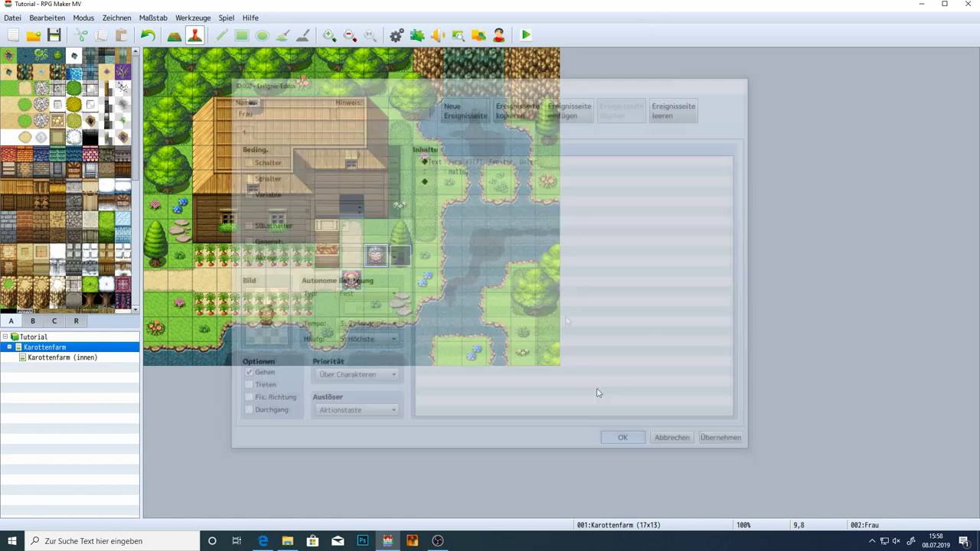
Playtest the Über Charakteren priority by walking the party across the old woman's tile, and close the playtest
left_click(523, 36)
key("Return")
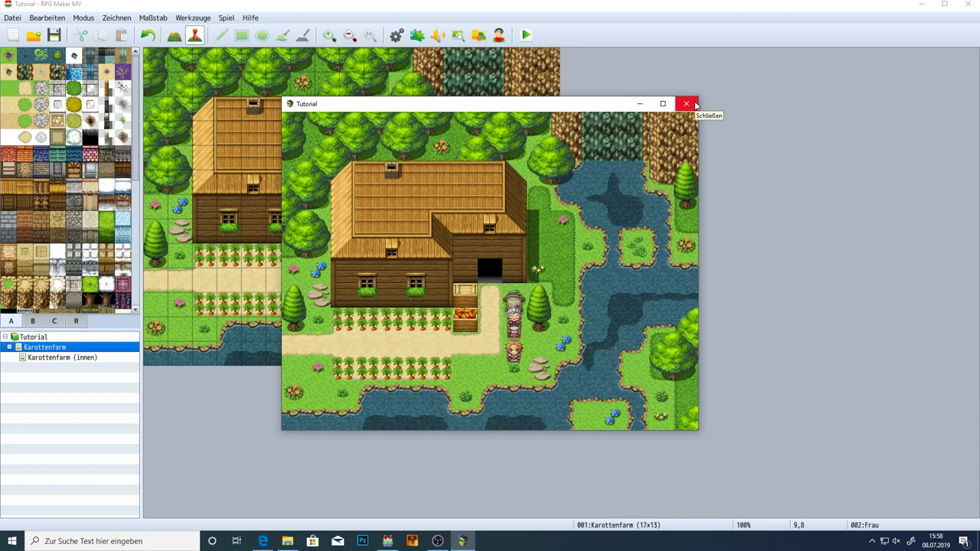
left_click(695, 104)
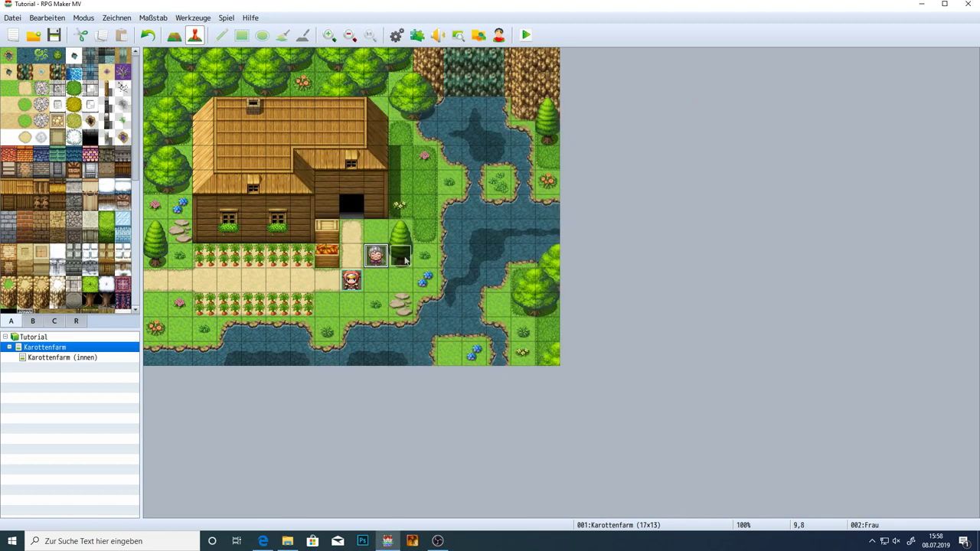
Switch the Frau event's priority to Unter Charakteren and back to Wie Charaktere
double_click(376, 255)
left_click(364, 377)
left_click(357, 390)
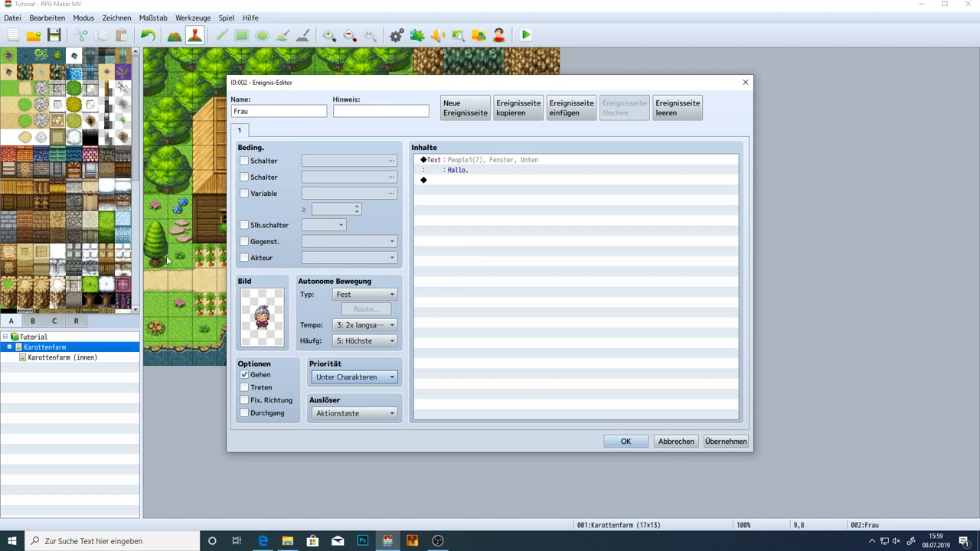
left_click(351, 378)
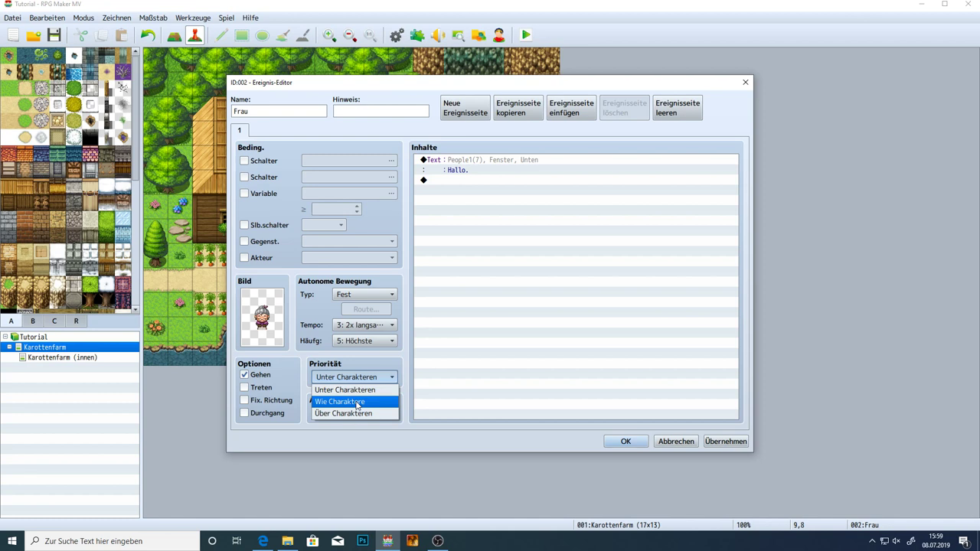
left_click(357, 405)
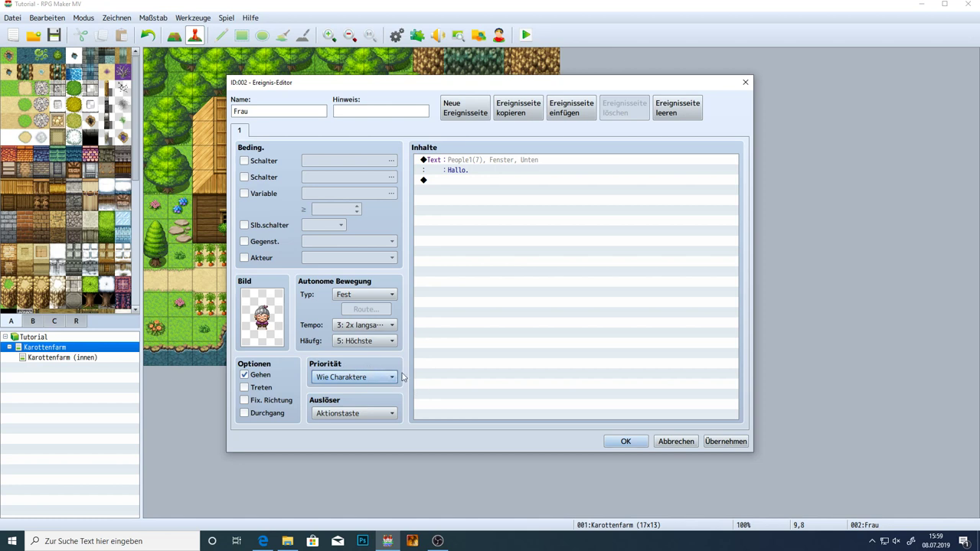
Remove the Frau event's image by choosing (Keine)
double_click(276, 327)
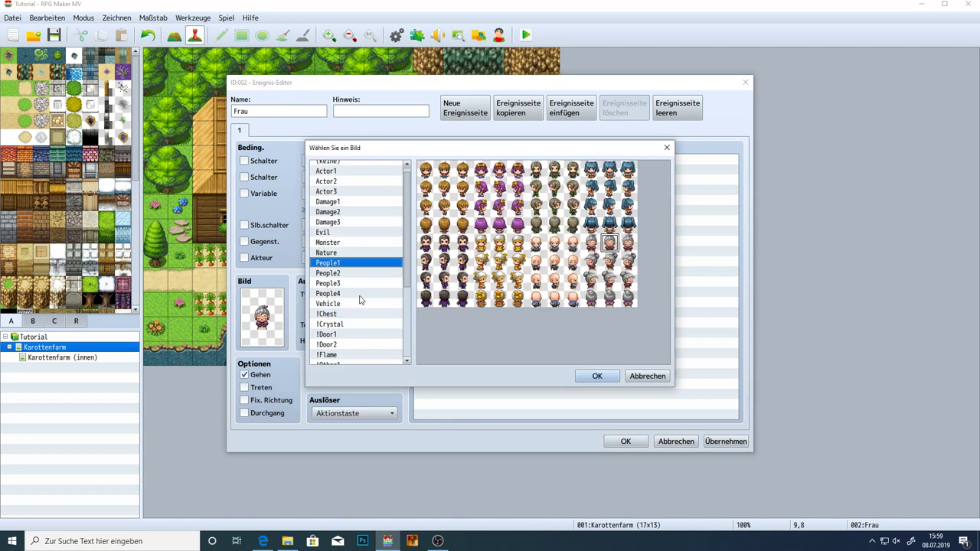
scroll(360, 301, "up", 1)
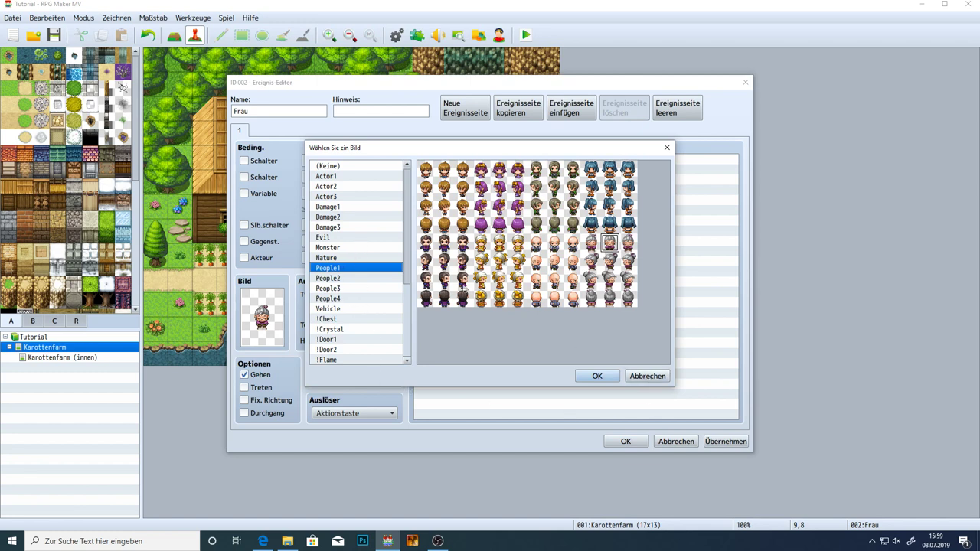
double_click(357, 165)
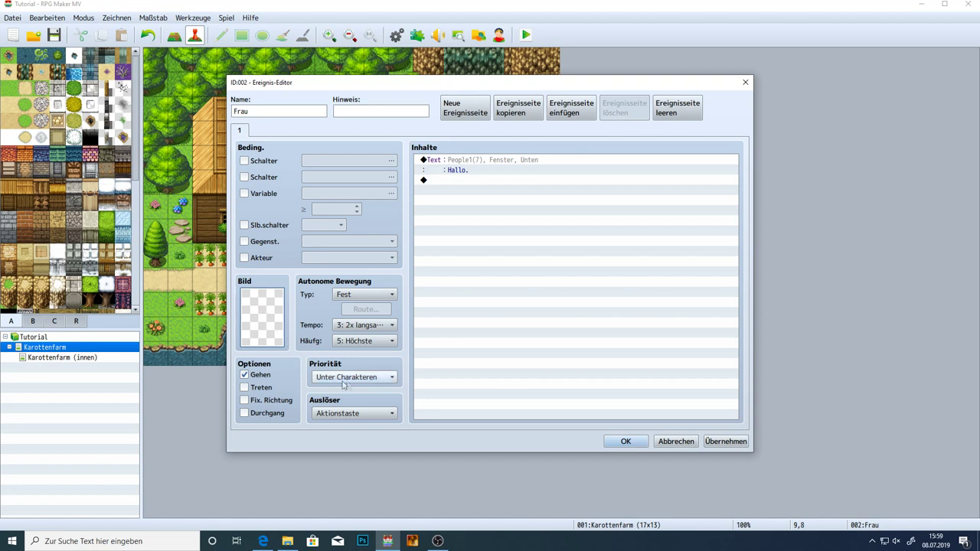
Set the Frau event's image back to the front-facing old woman in People1 and apply the change
double_click(273, 335)
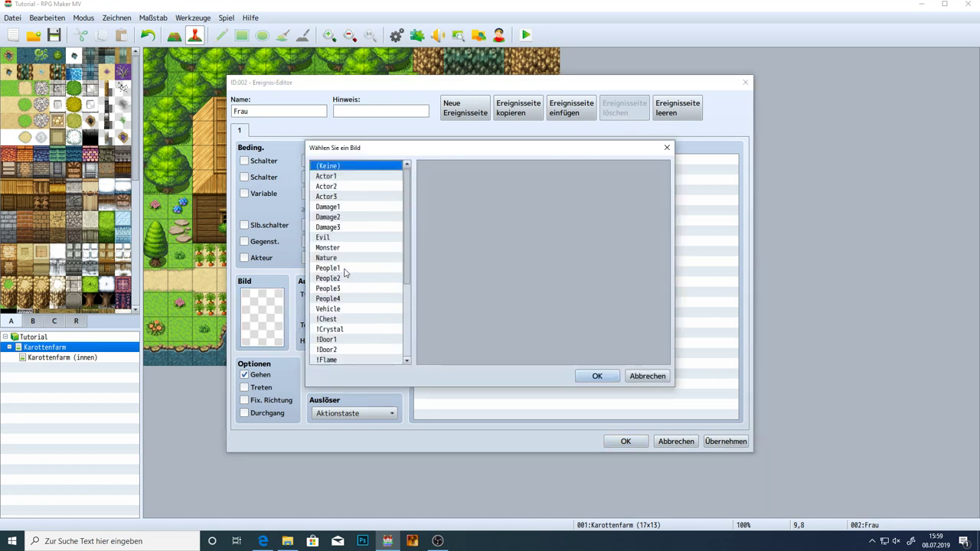
left_click(344, 269)
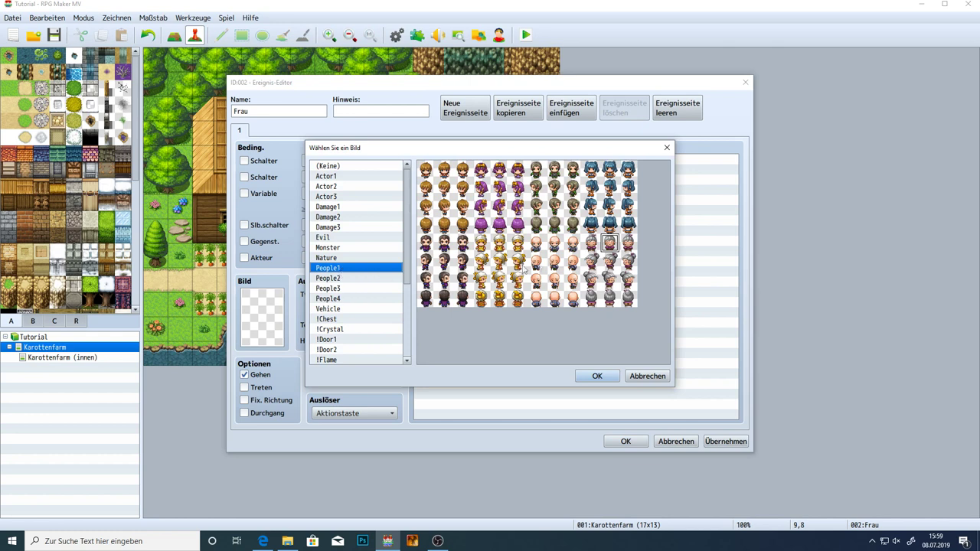
left_click(609, 244)
double_click(610, 244)
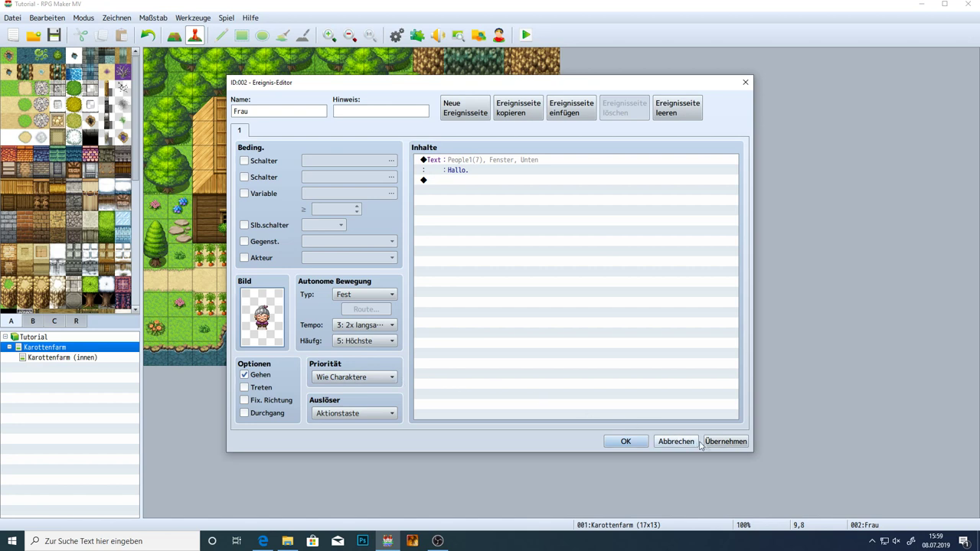
left_click(726, 441)
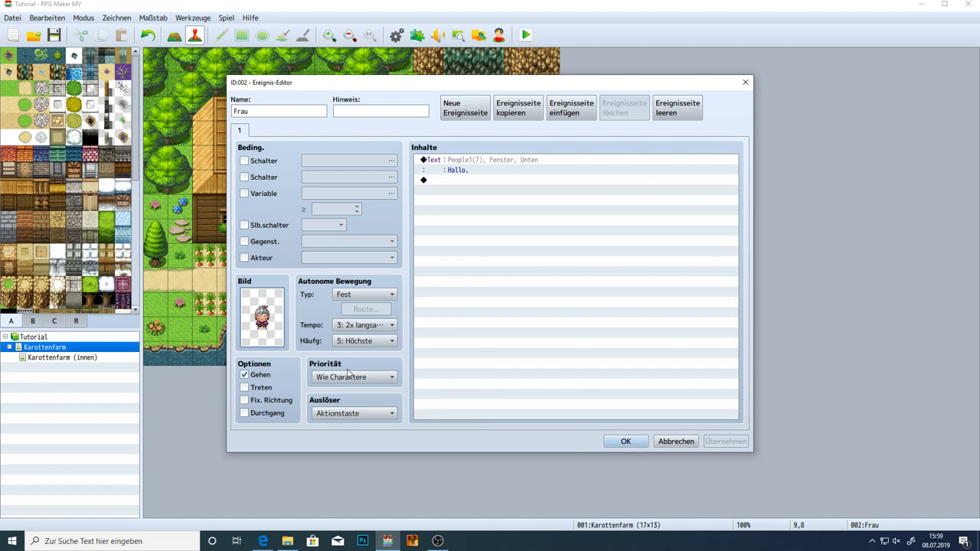
Examine the trigger options available for the Frau event, from Aktionstaste to Parallel
left_click(341, 411)
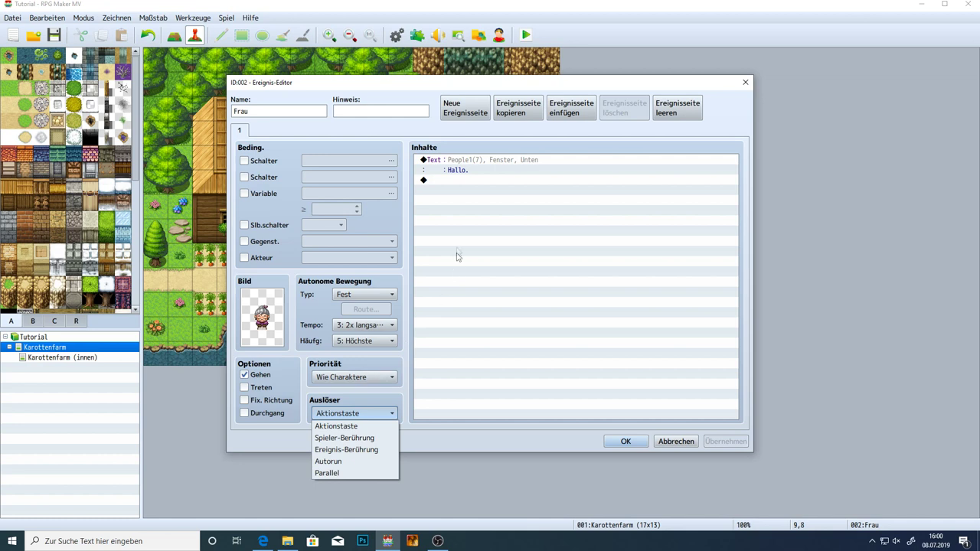
left_click(459, 180)
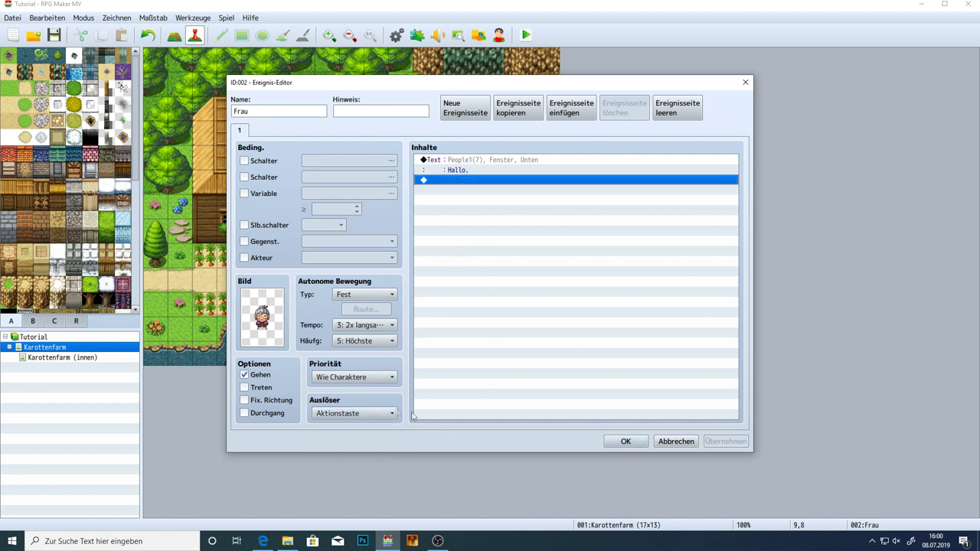
left_click(353, 413)
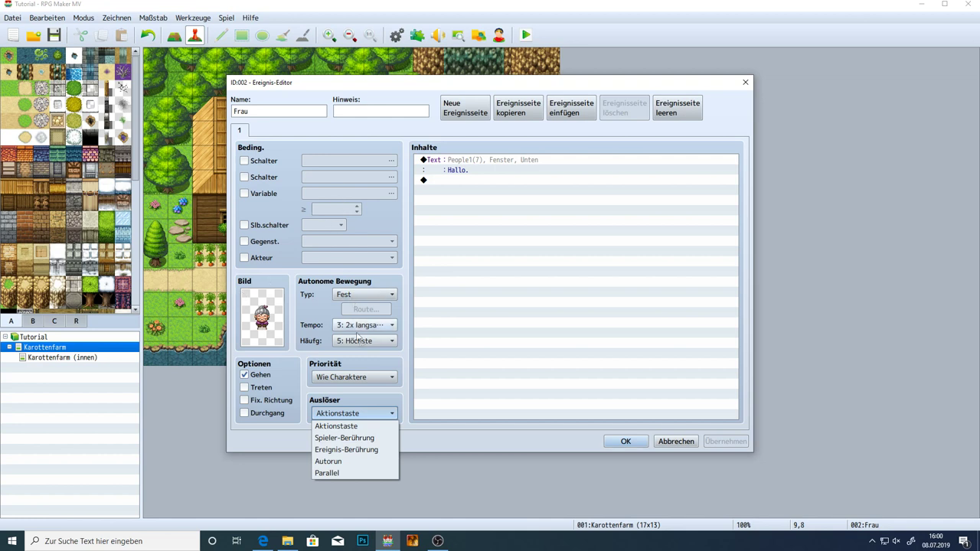
Preview the slime and bat in the Monster set as images for the Frau event, and cancel the image selection
double_click(274, 320)
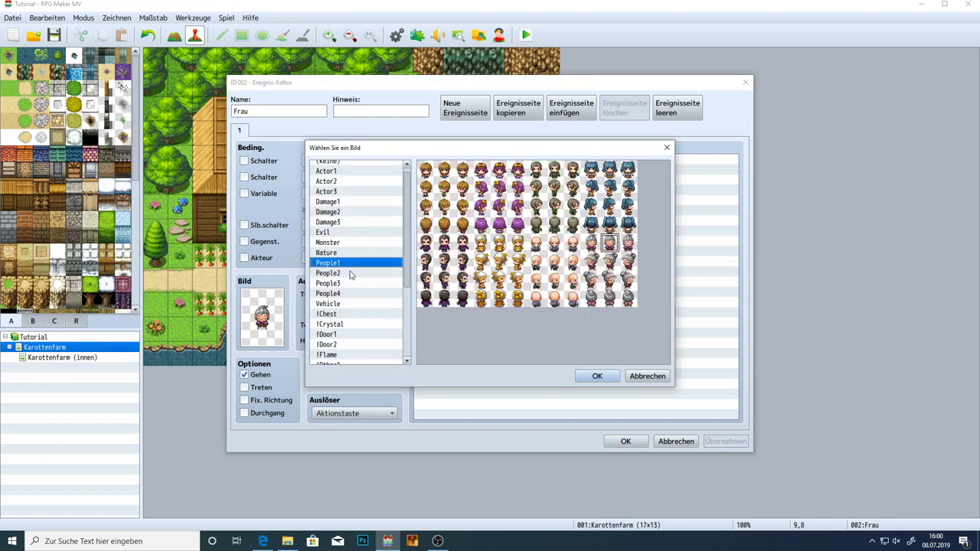
left_click(349, 244)
left_click(344, 233)
left_click(346, 244)
left_click(502, 172)
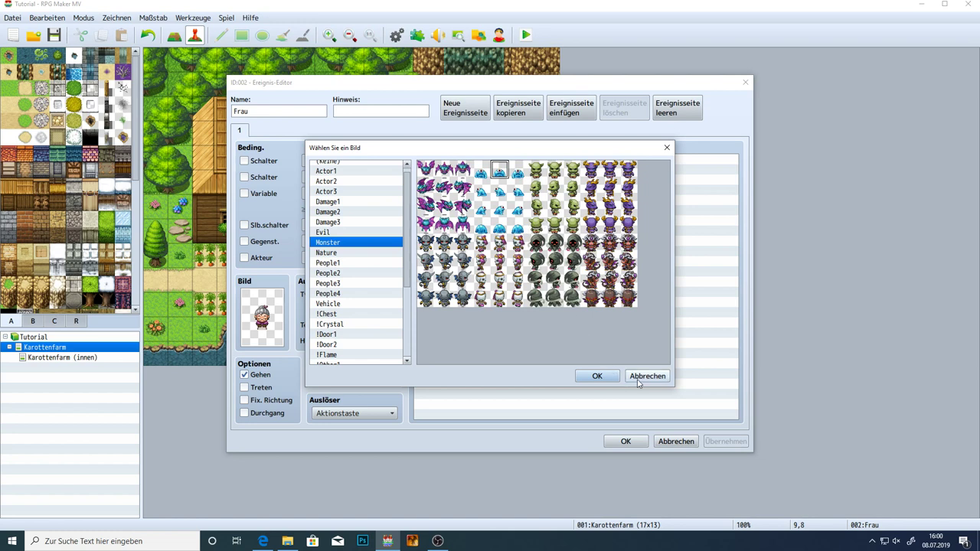
left_click(458, 205)
left_click(646, 376)
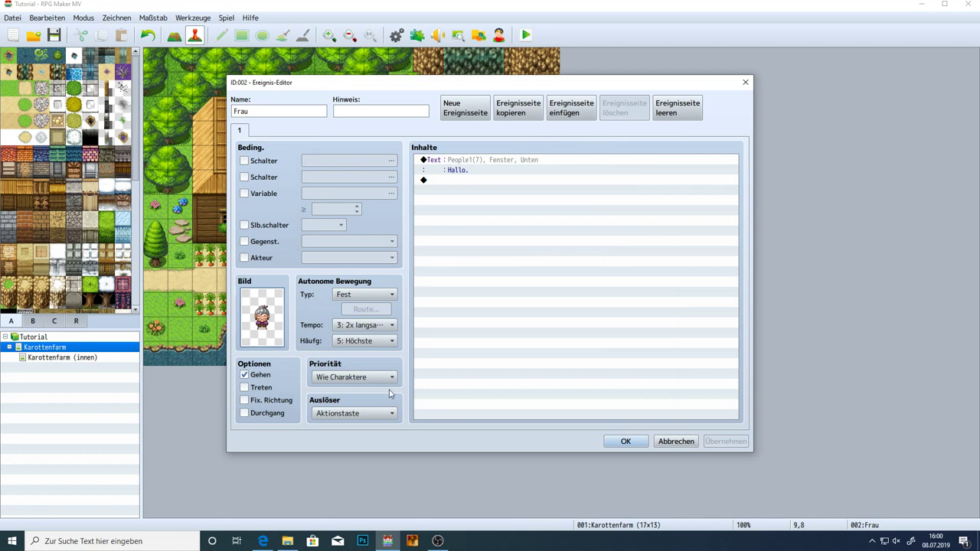
Switch the Frau event's autonomous movement type to Annähern and back to Fest
left_click(362, 414)
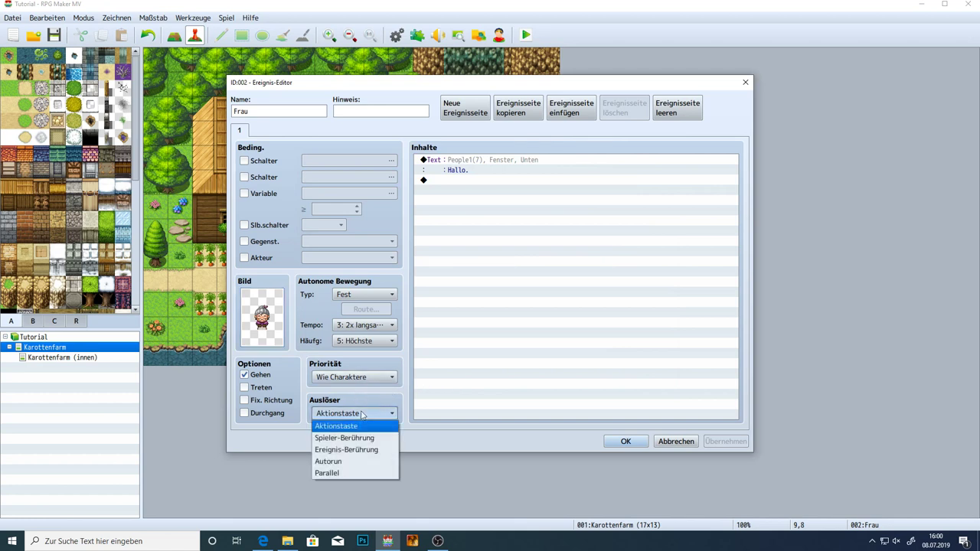
left_click(366, 295)
left_click(366, 295)
left_click(372, 335)
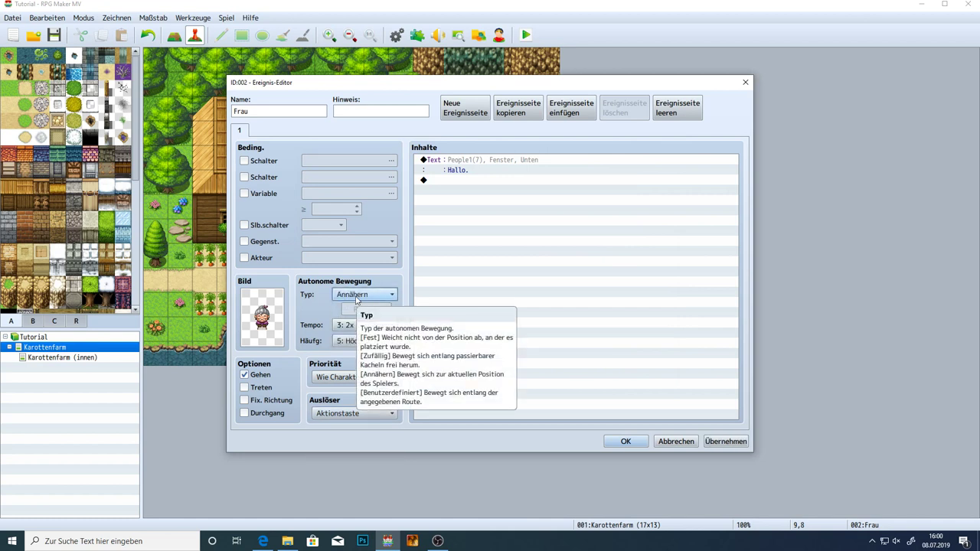
left_click(357, 299)
left_click(368, 308)
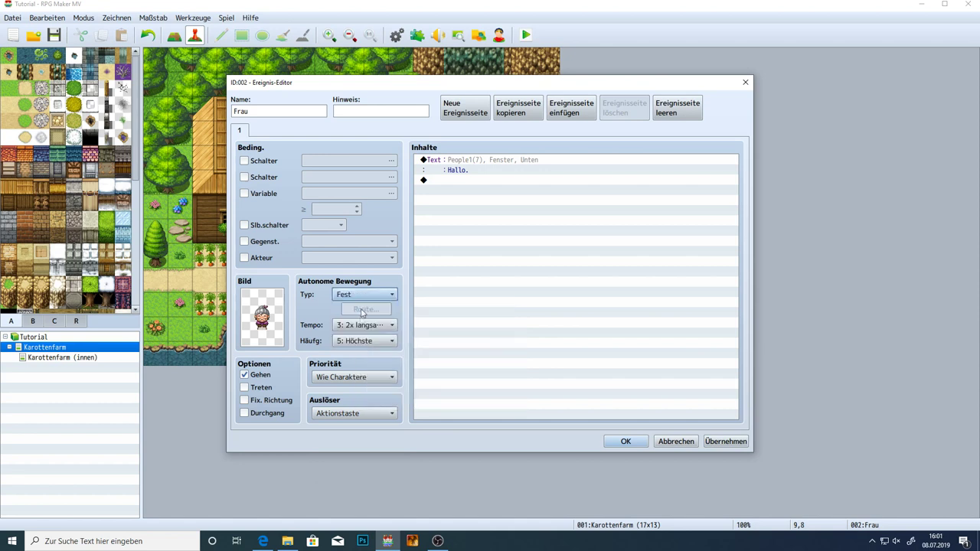
Review the Autorun and Parallel triggers among the Frau event's Auslöser choices, and close the event with its settings accepted
left_click(349, 414)
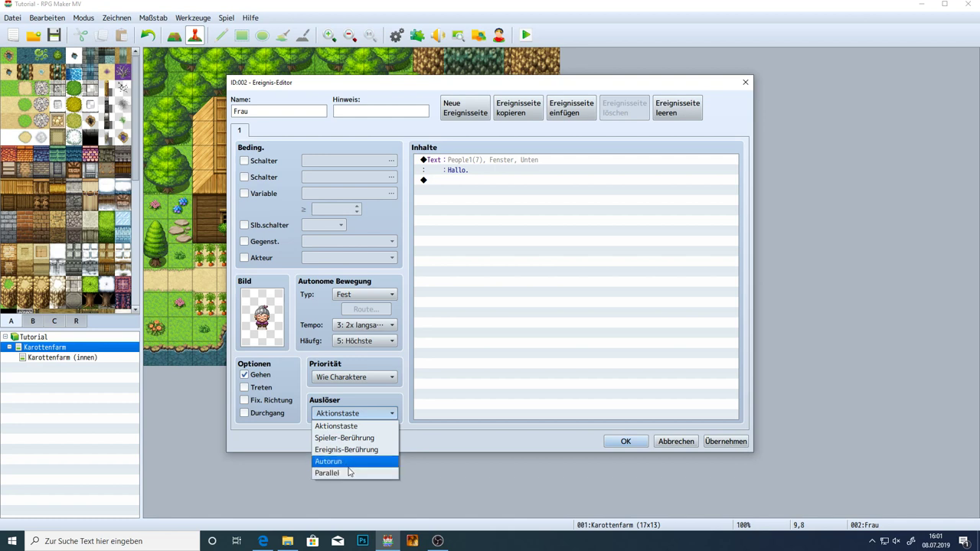
left_click(468, 360)
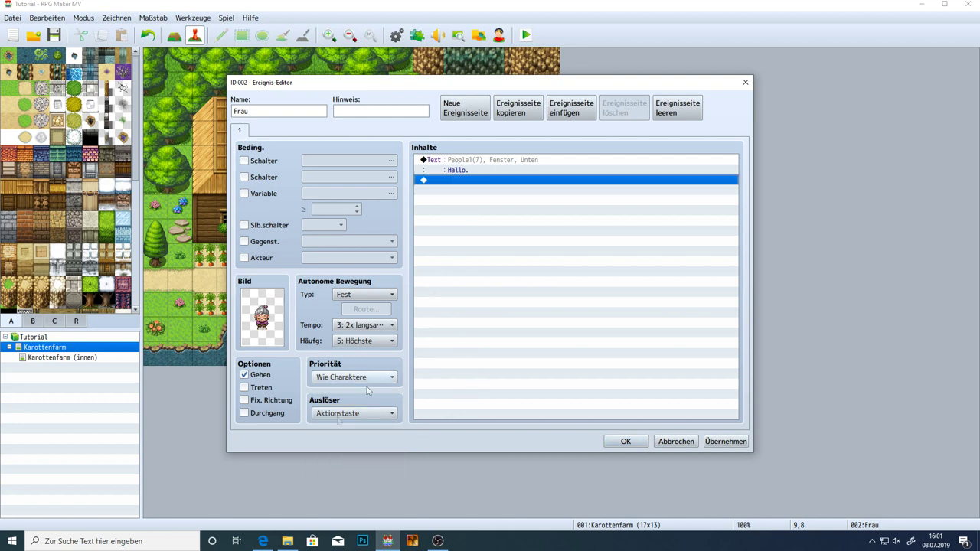
mouse_move(334, 417)
left_click(354, 417)
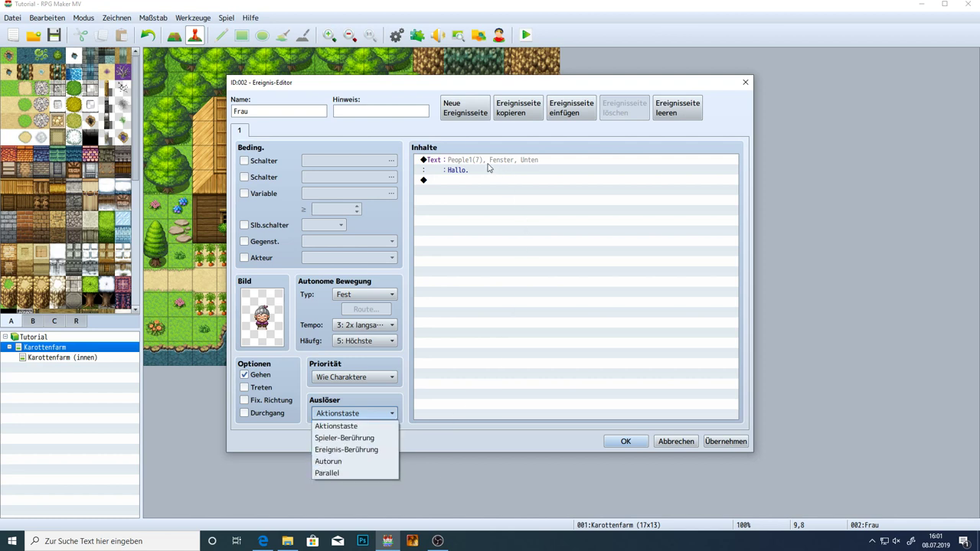
left_click(475, 181)
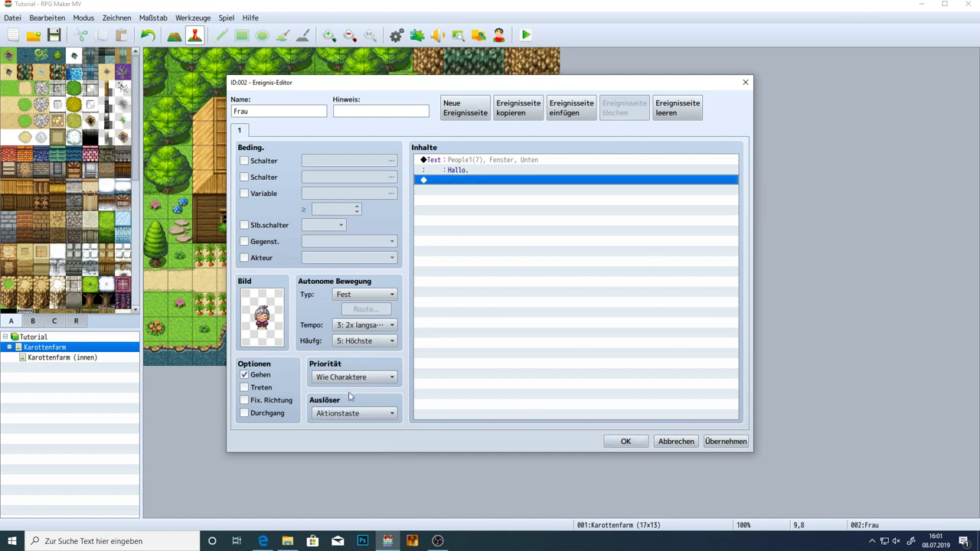
left_click(376, 414)
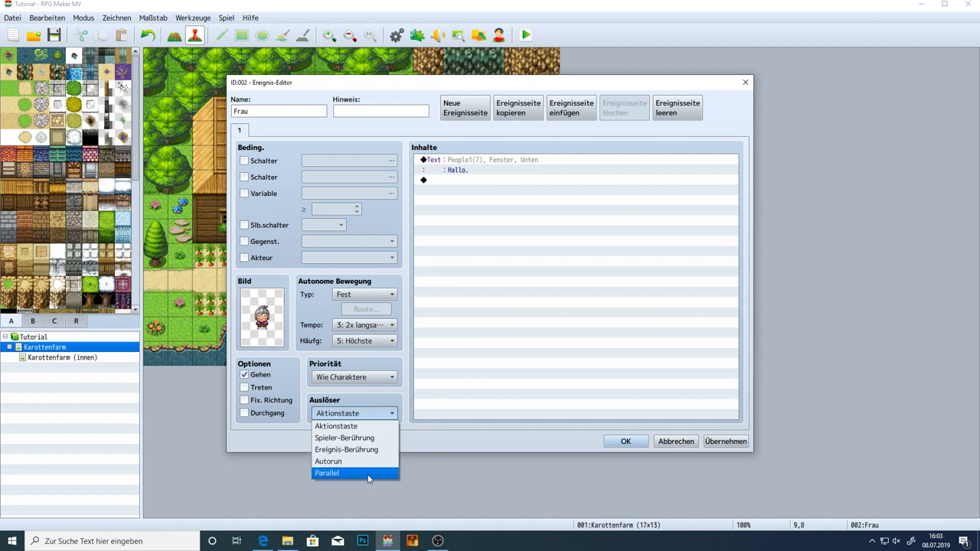
left_click(434, 446)
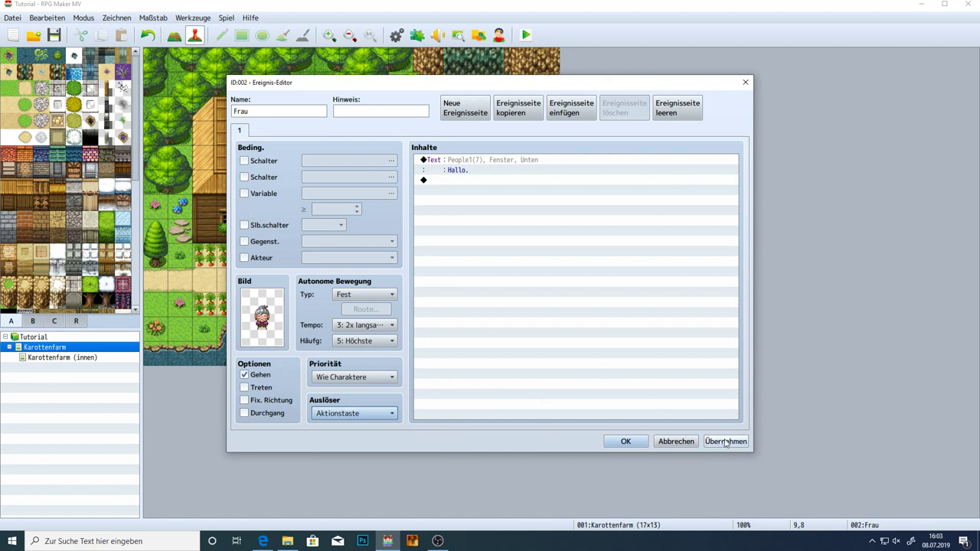
left_click(624, 441)
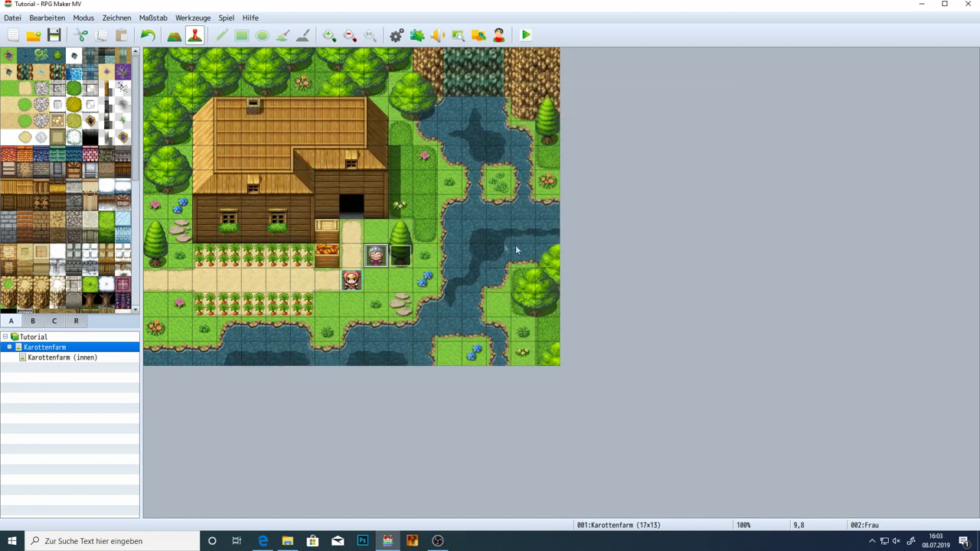
Start a quick door event (Tür) on the house's dark doorway tile at 8,6
left_click(352, 229)
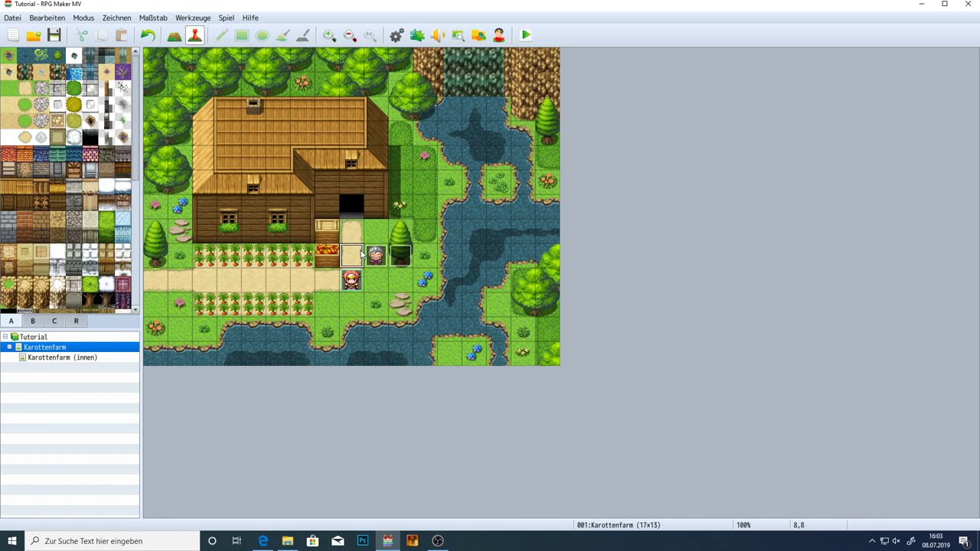
left_click(359, 213)
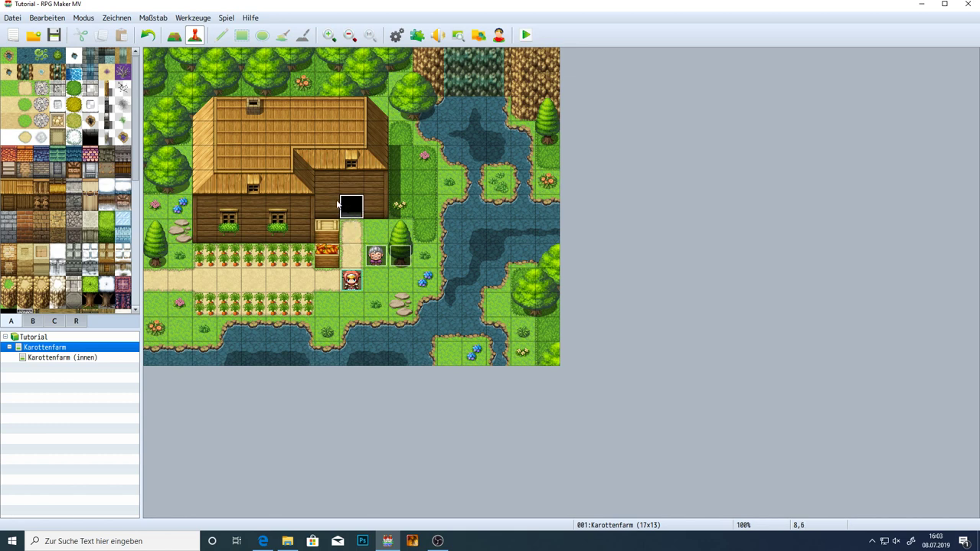
right_click(350, 210)
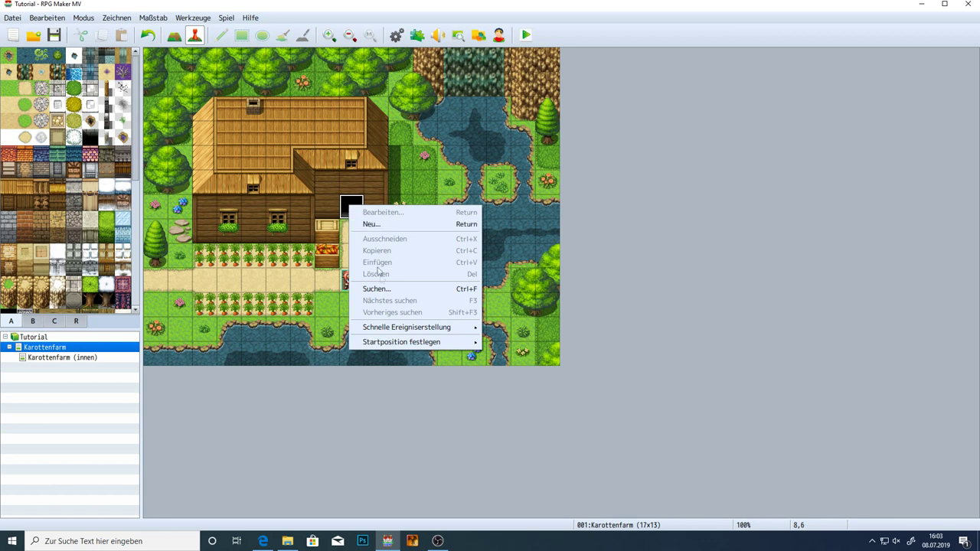
left_click(357, 206)
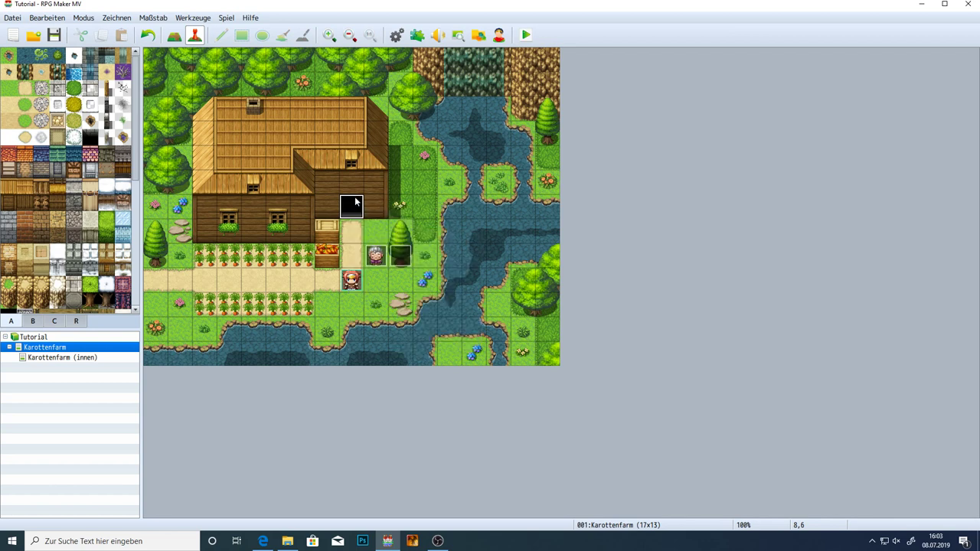
right_click(357, 207)
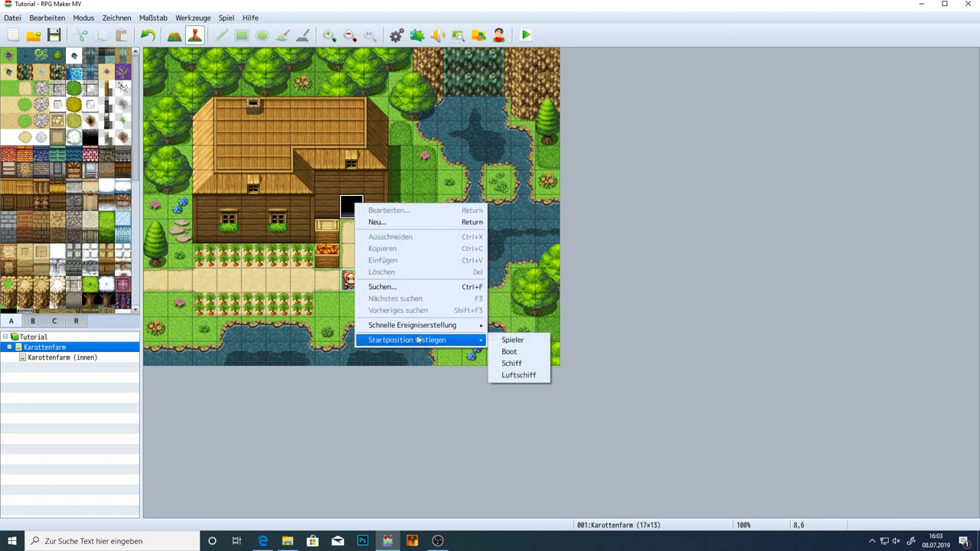
mouse_move(421, 329)
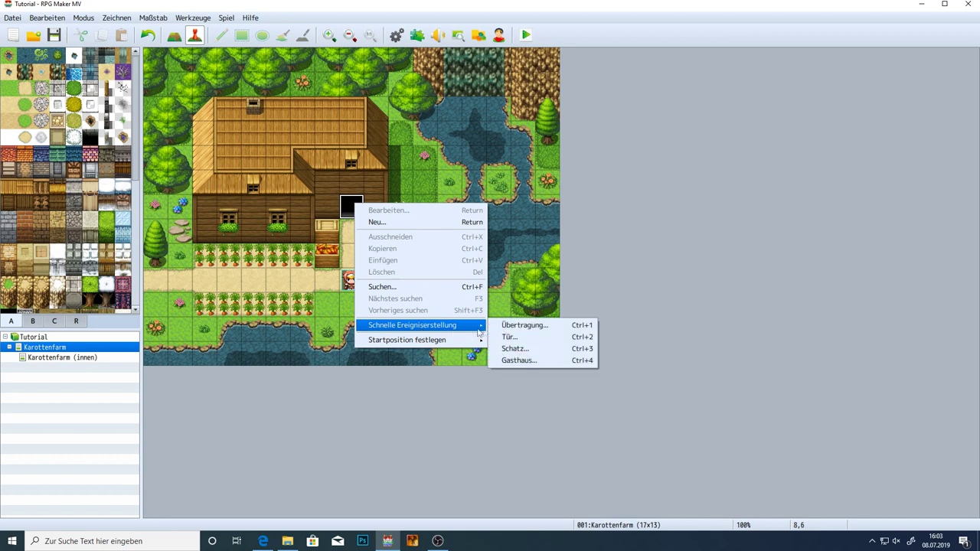
left_click(587, 337)
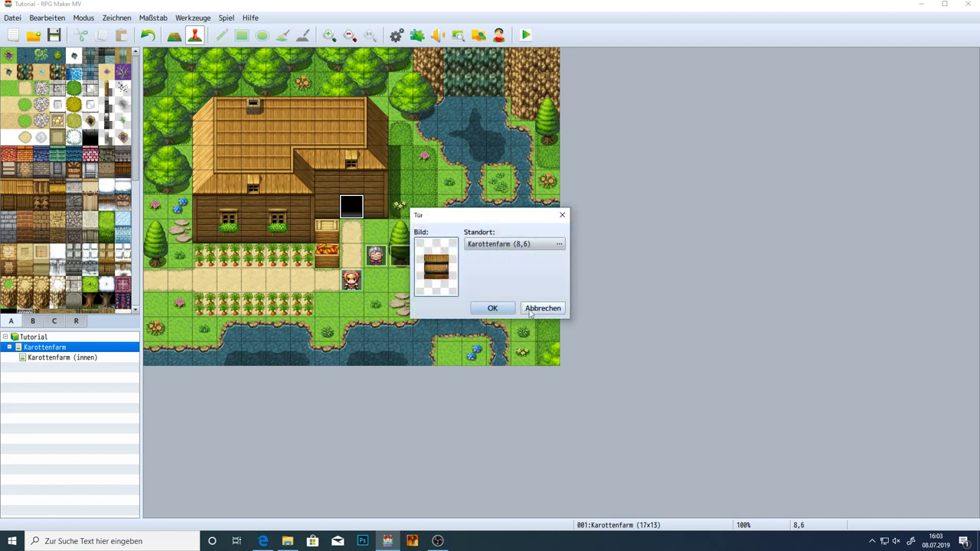
mouse_move(445, 217)
left_mouse_down()
mouse_move(380, 245)
mouse_move(292, 167)
mouse_move(474, 193)
mouse_move(431, 204)
left_mouse_up()
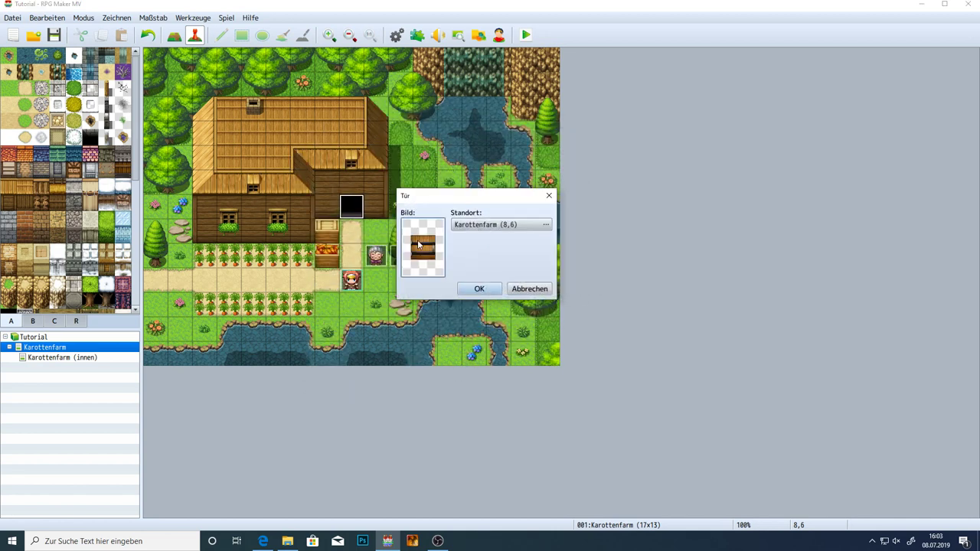
Compare the doors in !Door1 and set the door event's image to the first dark wooden plank door
double_click(418, 244)
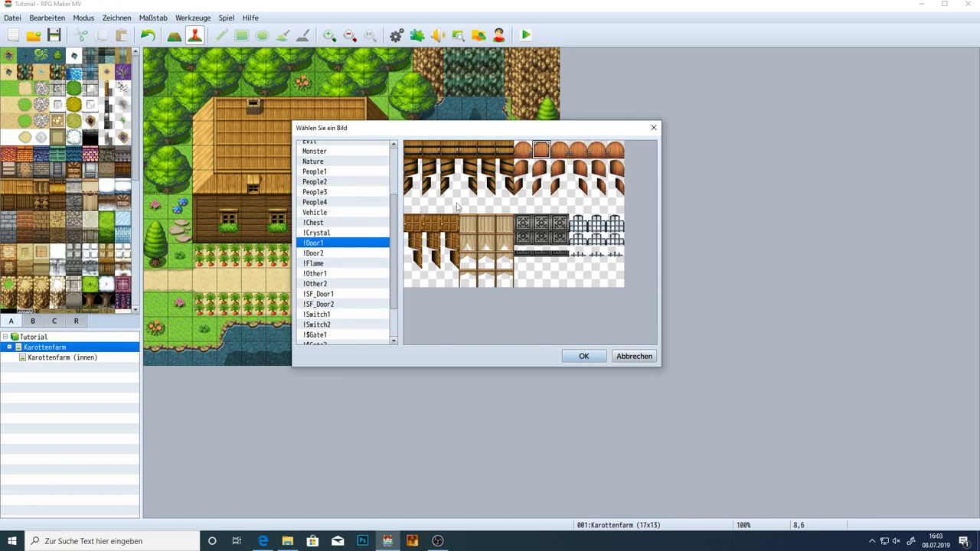
left_click(431, 223)
left_click(493, 223)
left_click(548, 225)
double_click(434, 151)
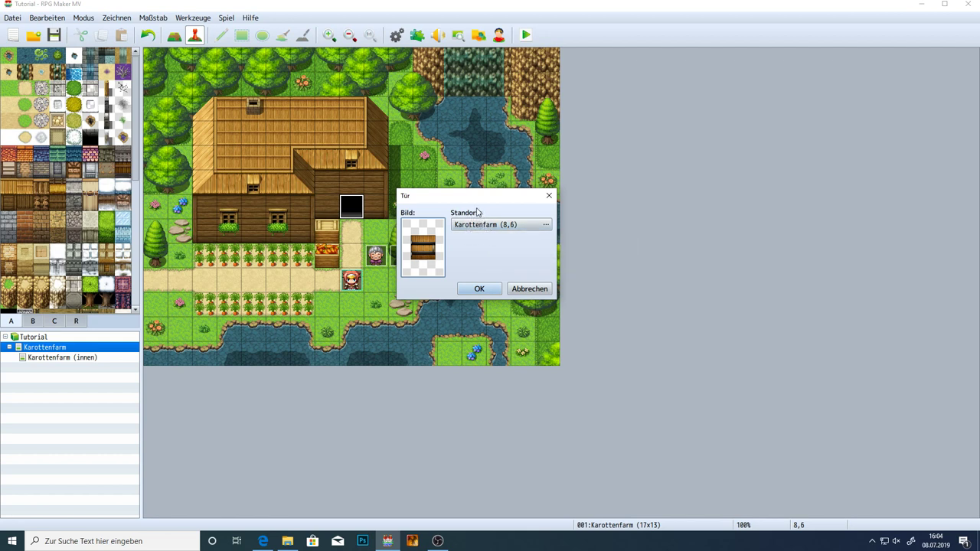
Open the map selection for the door event's destination (Standort)
double_click(483, 225)
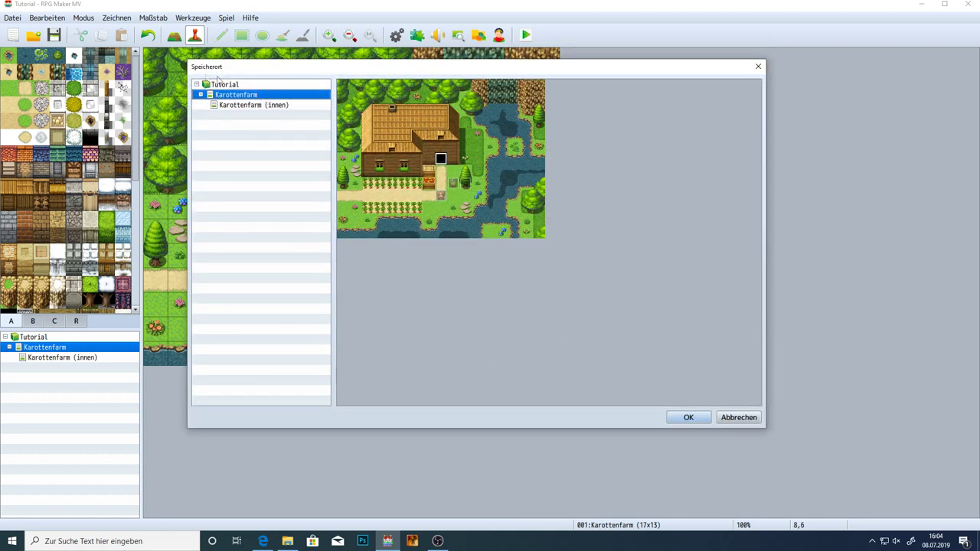